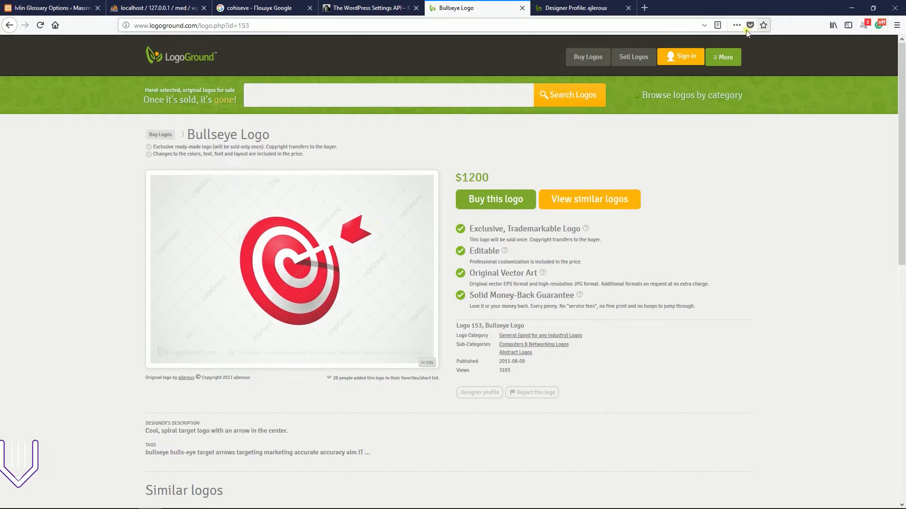
# Step: Switch from the browser to Illustrator and bring up the blank Untitled-2 document
pyautogui.click(855, 5)
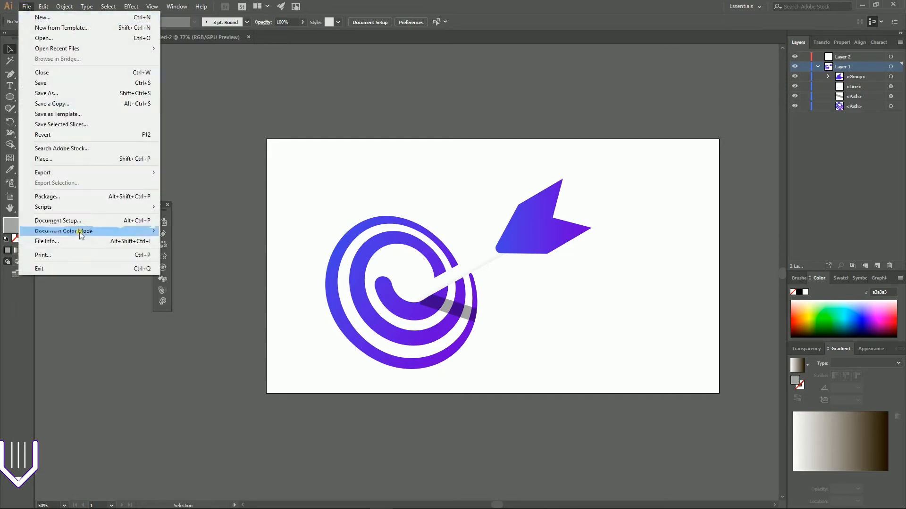
pyautogui.moveTo(72, 207)
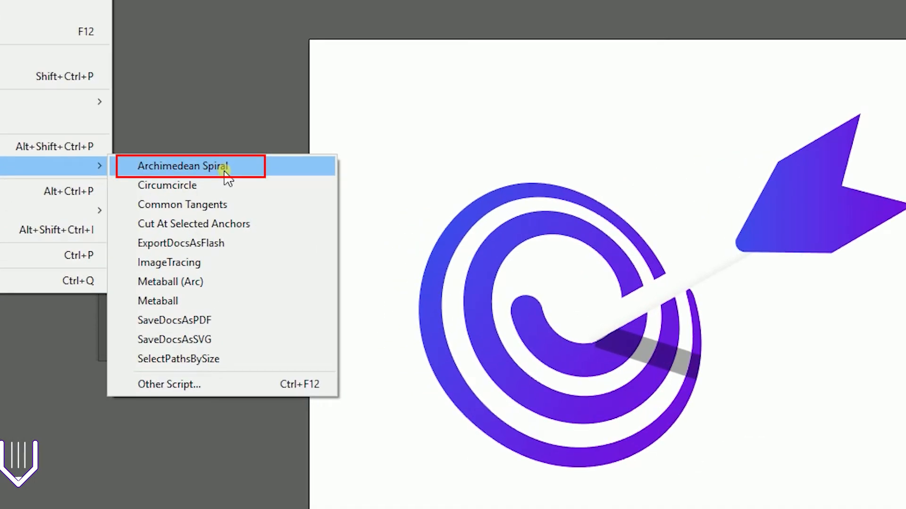
pyautogui.click(223, 171)
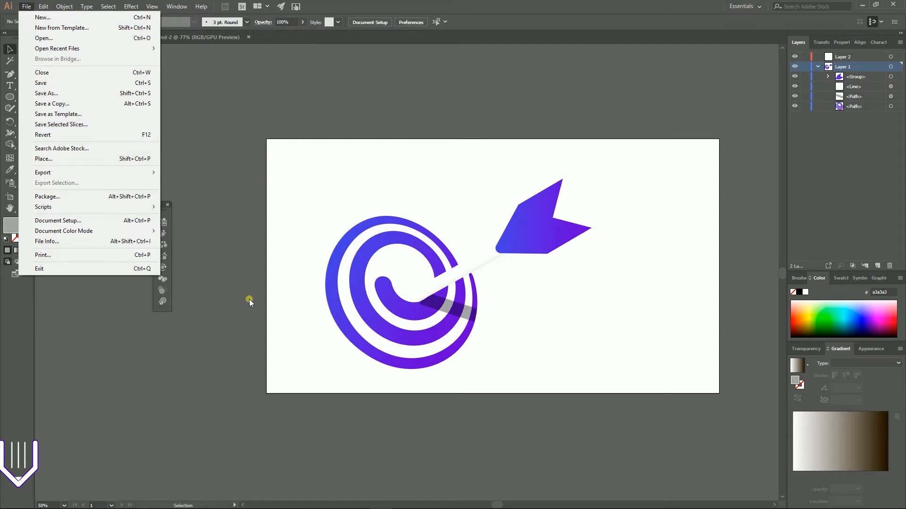
pyautogui.click(207, 37)
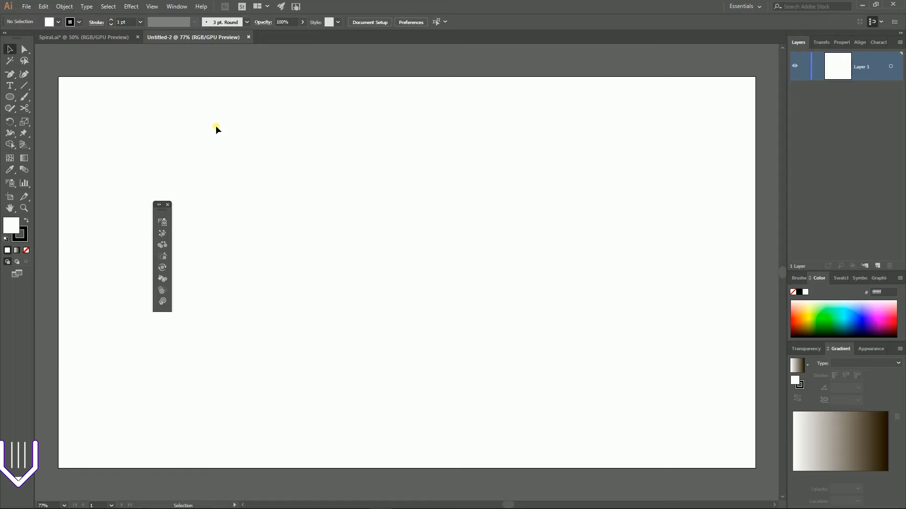
# Step: Generate a spiral with the Archimedean Spiral script and enlarge it to fill most of the artboard's height
pyautogui.click(26, 6)
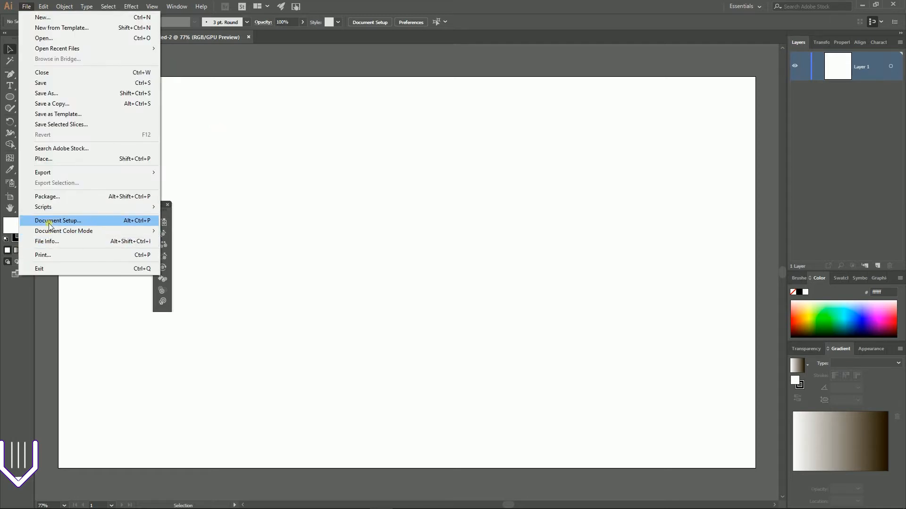
pyautogui.moveTo(47, 208)
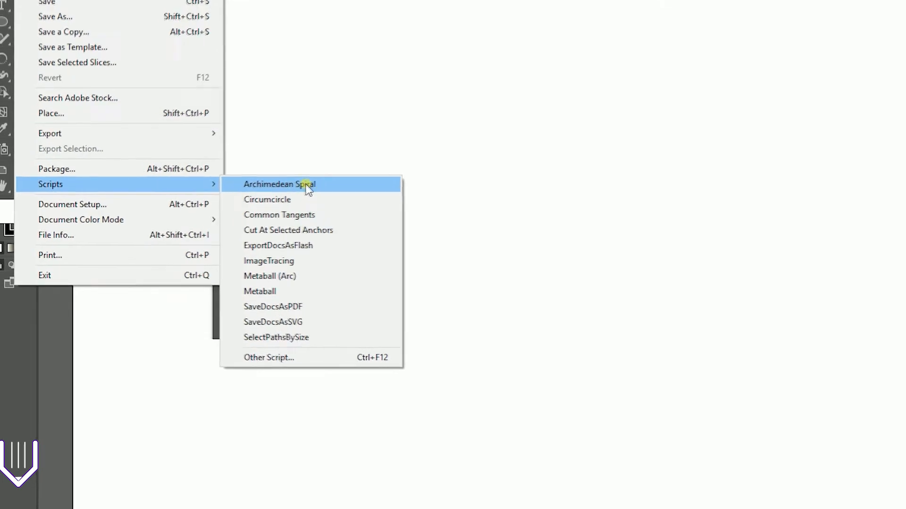
pyautogui.click(340, 175)
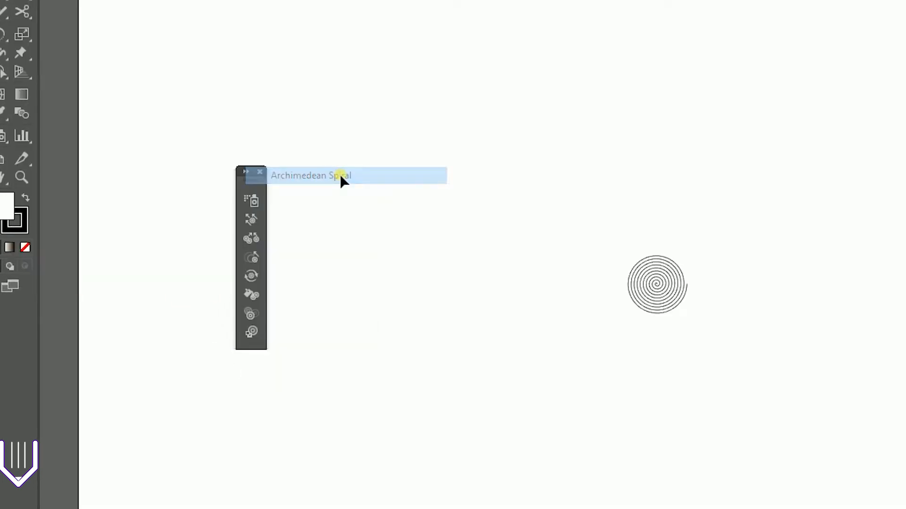
pyautogui.click(673, 299)
pyautogui.moveTo(686, 257); pyautogui.dragTo(885, 62)
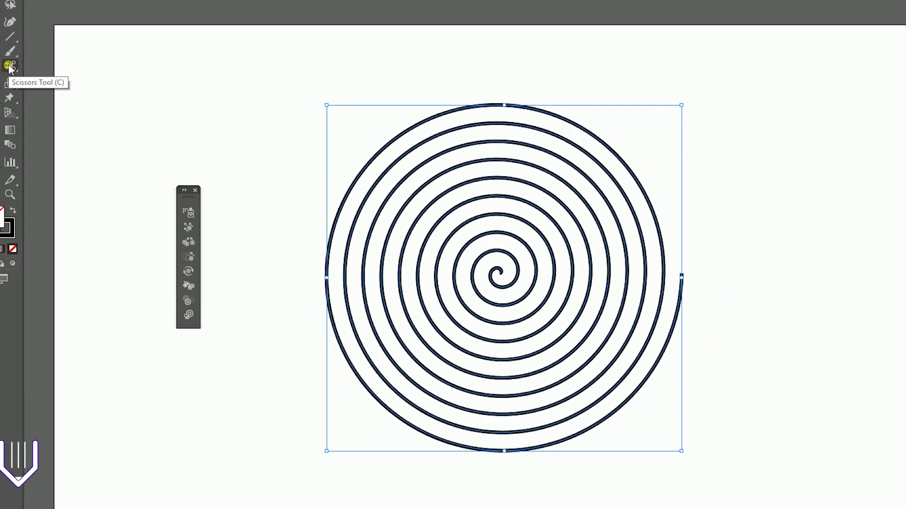
# Step: Cut the spiral with the Scissors tool on the right side of its innermost turn and delete the small central piece
pyautogui.click(10, 67)
pyautogui.press('c')
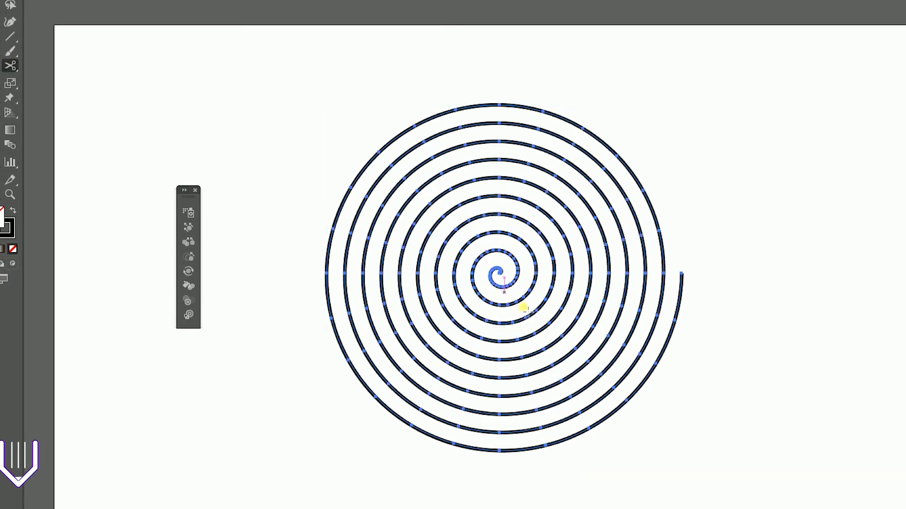
pyautogui.click(517, 271)
pyautogui.hotkey('ctrl', '+')
pyautogui.hotkey('ctrl', '+')
pyautogui.hotkey('ctrl', '+')
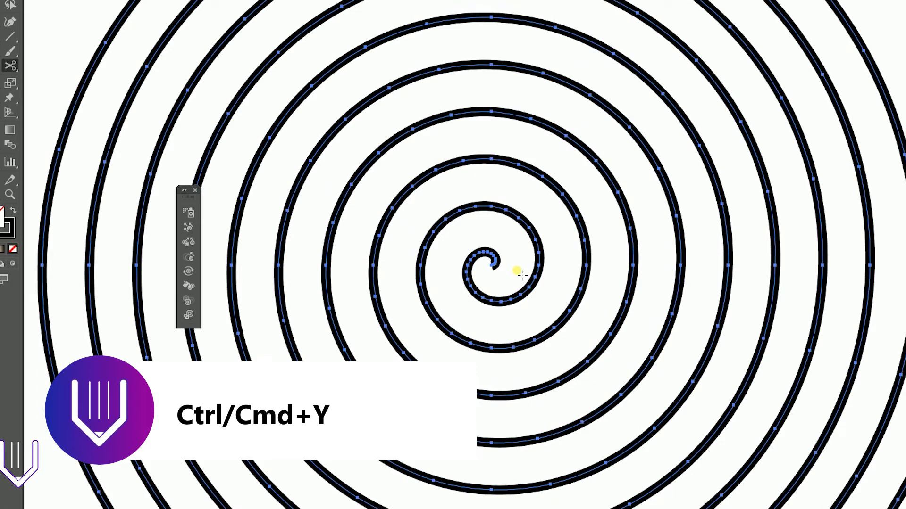
pyautogui.click(540, 253)
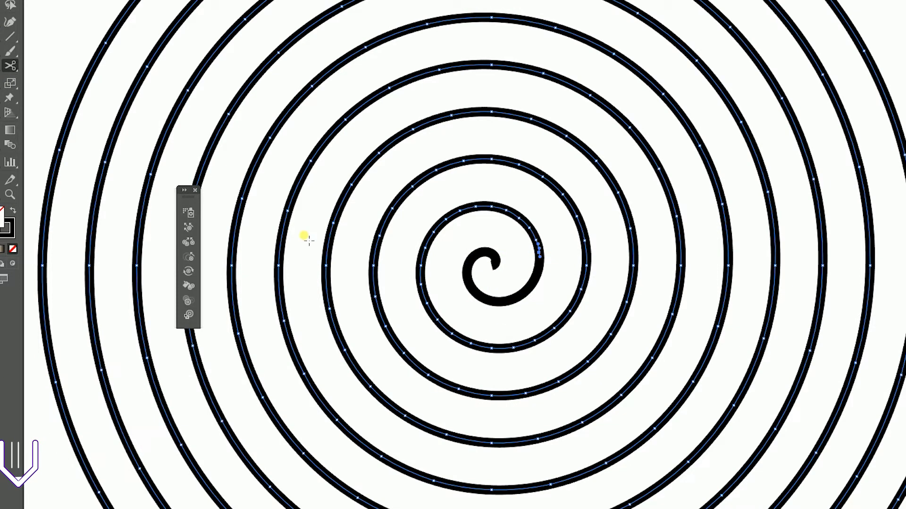
pyautogui.press('v')
pyautogui.click(493, 302)
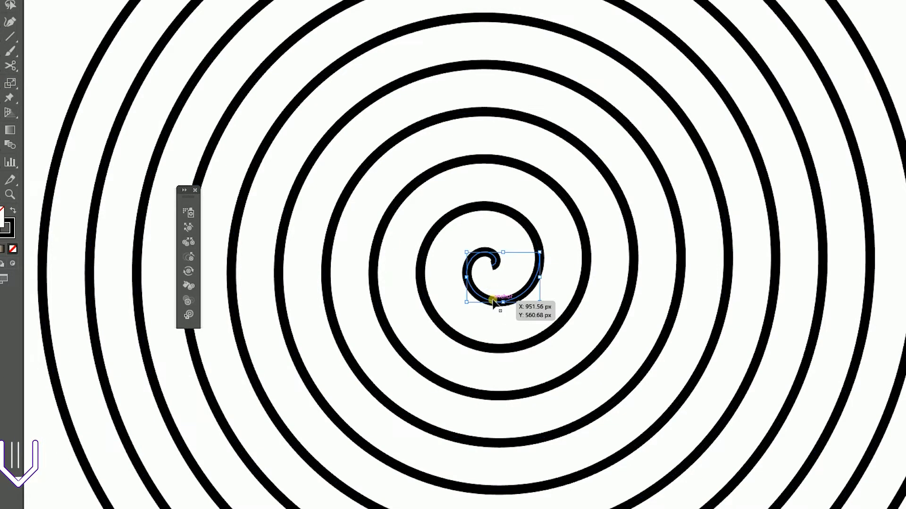
pyautogui.press('Delete')
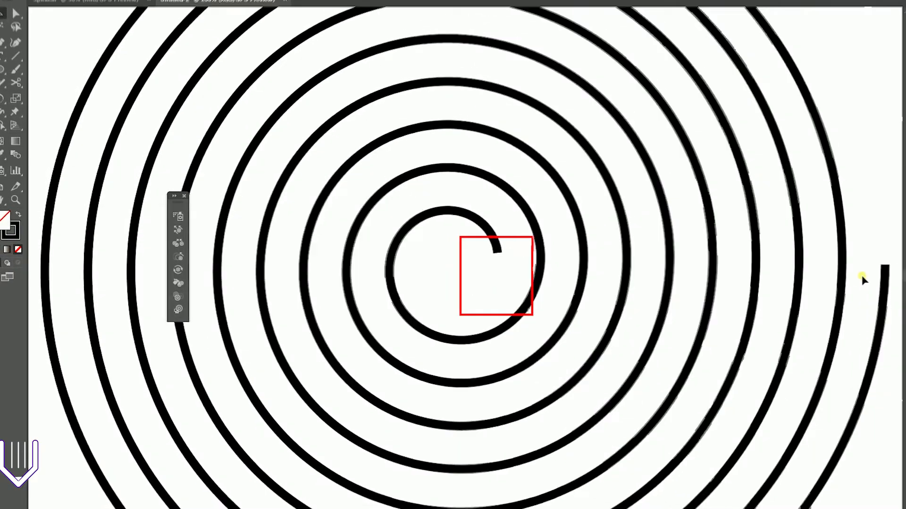
# Step: Cut the spiral on the right side of its third remaining turn and delete all the turns outside the cut
pyautogui.press('c')
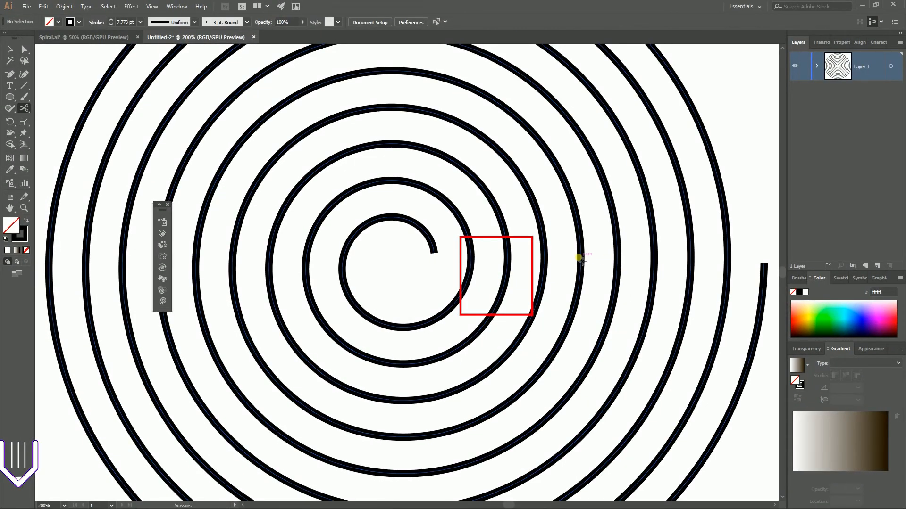
pyautogui.click(543, 249)
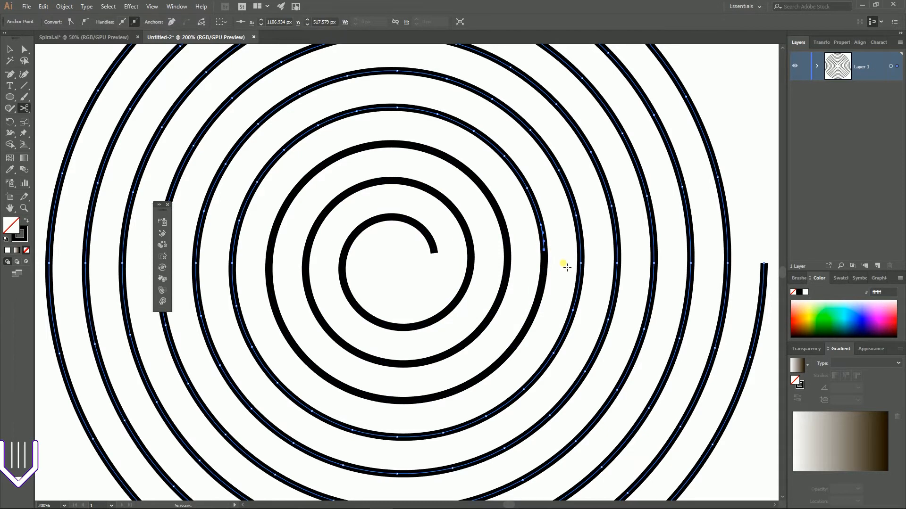
pyautogui.press('v')
pyautogui.click(614, 257)
pyautogui.click(614, 258)
pyautogui.press('Delete')
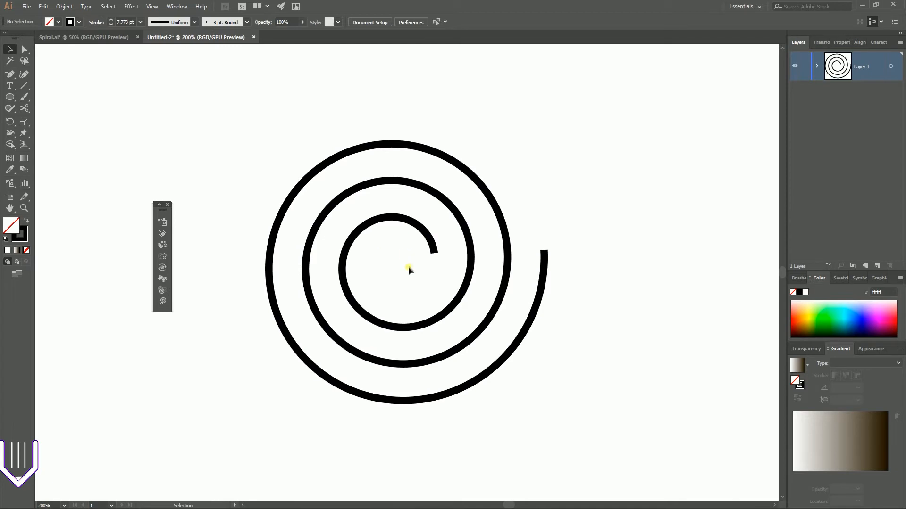
# Step: Give the remaining spiral's stroke round caps
pyautogui.click(343, 272)
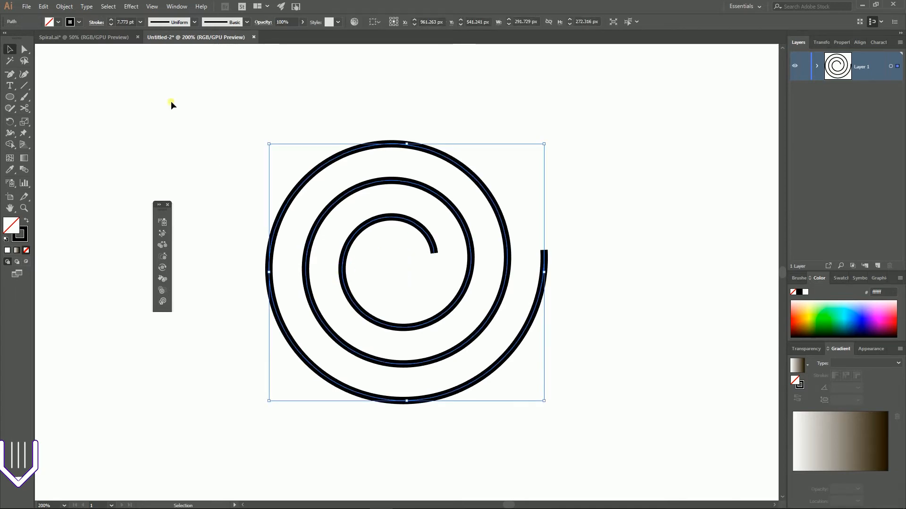
pyautogui.click(97, 22)
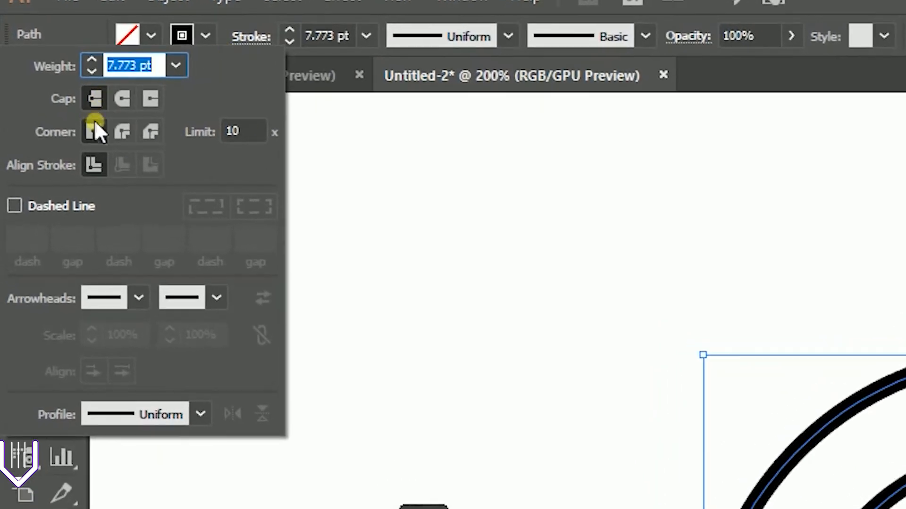
pyautogui.click(123, 96)
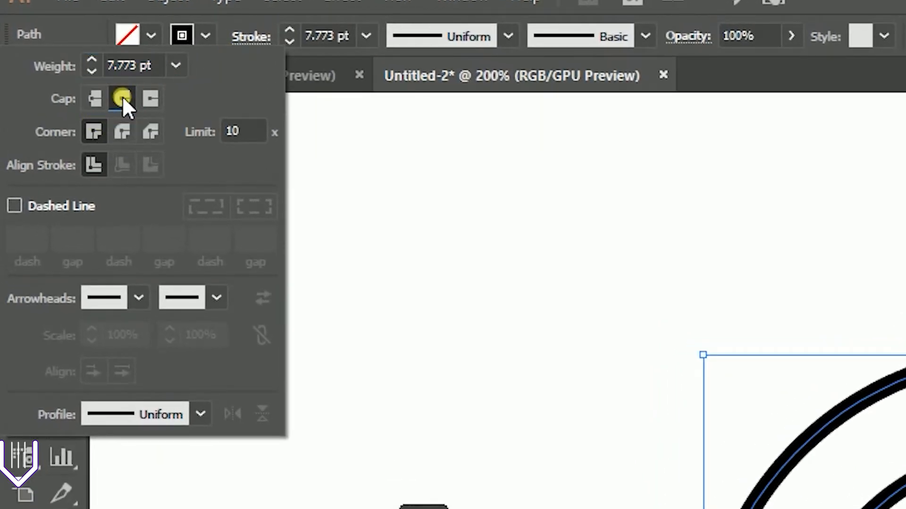
pyautogui.click(439, 440)
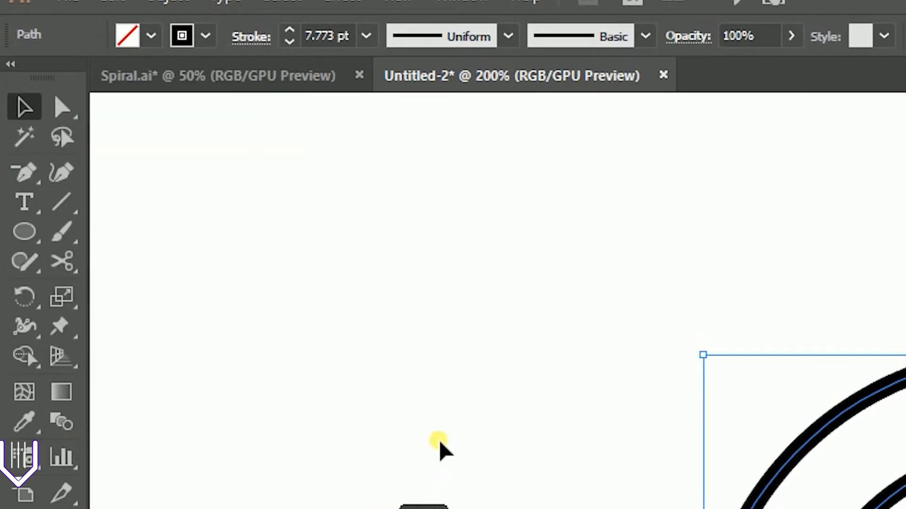
# Step: Widen the stroke at the spiral's inner end to about 25 pt with the Width tool and thicken its outer end slightly
pyautogui.hotkey('shift', 'w')
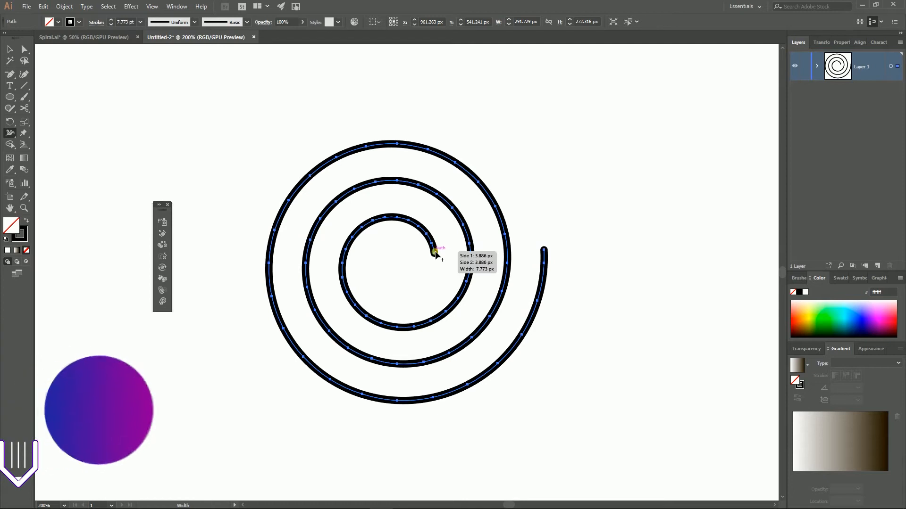
pyautogui.moveTo(435, 253); pyautogui.dragTo(447, 253)
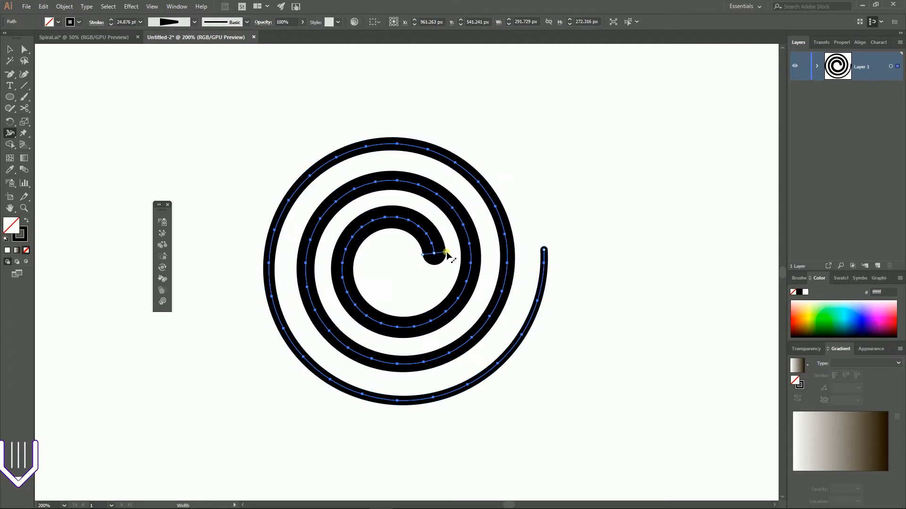
pyautogui.moveTo(547, 251); pyautogui.dragTo(549, 248)
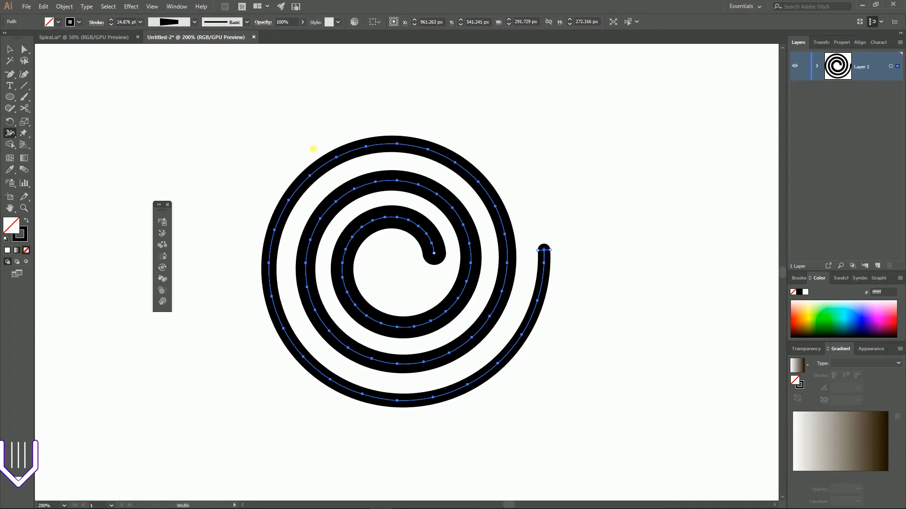
pyautogui.click(10, 49)
pyautogui.click(174, 129)
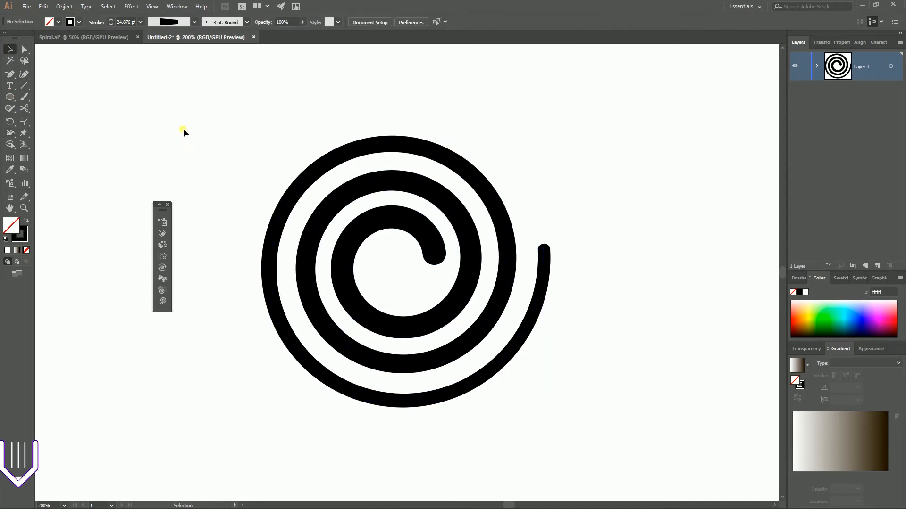
# Step: Select the whole spiral and move it about 36 px to the left
pyautogui.moveTo(209, 97); pyautogui.dragTo(567, 447)
pyautogui.press('a')
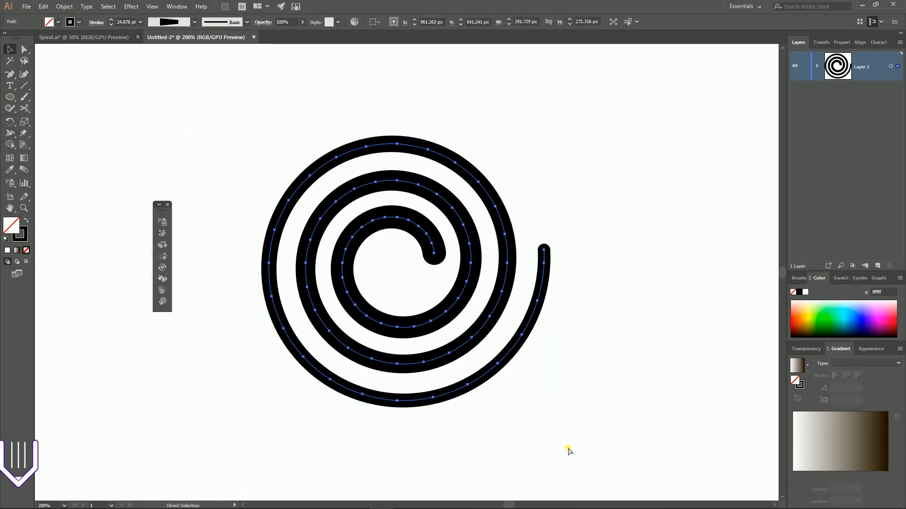
pyautogui.hotkey('ctrl', '-')
pyautogui.press('v')
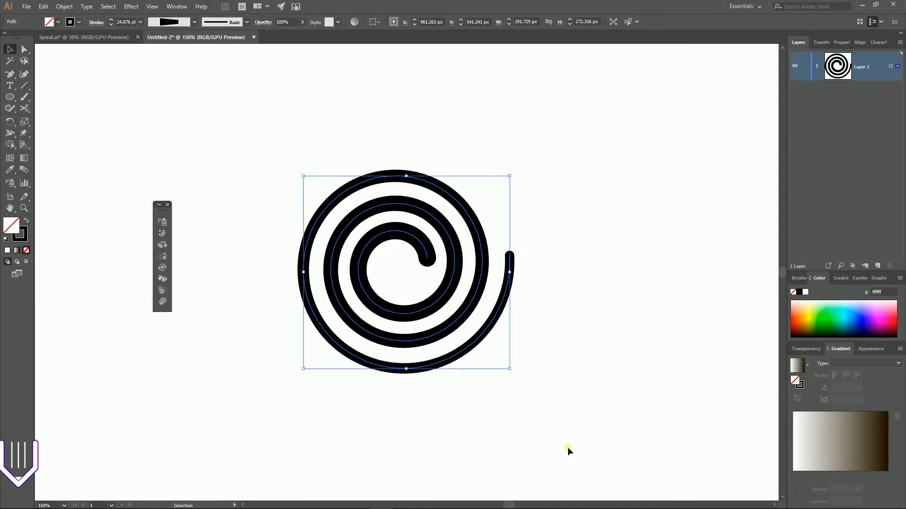
pyautogui.moveTo(428, 258); pyautogui.dragTo(402, 258)
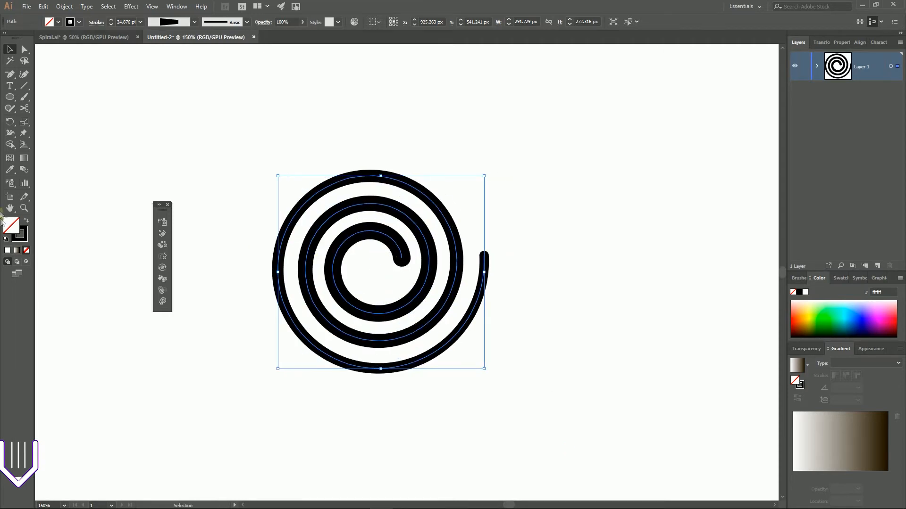
# Step: Set the spiral's stroke colour to blue 4051f2
pyautogui.doubleClick(19, 233)
pyautogui.click(548, 233)
pyautogui.click(564, 208)
pyautogui.click(698, 206)
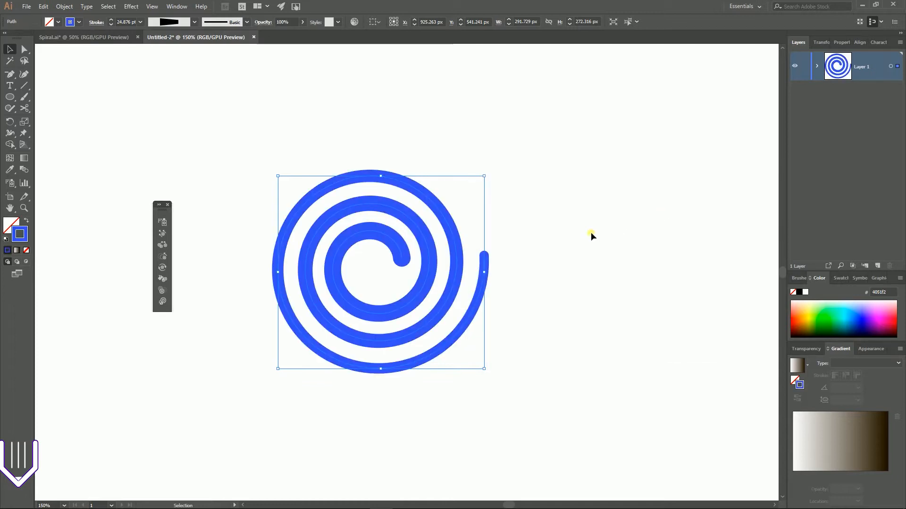
# Step: Convert the spiral's stroke into a filled shape with Outline Stroke and keep the shape selected
pyautogui.hotkey('ctrl', 'shift', 'o')
pyautogui.press('v')
pyautogui.click(64, 7)
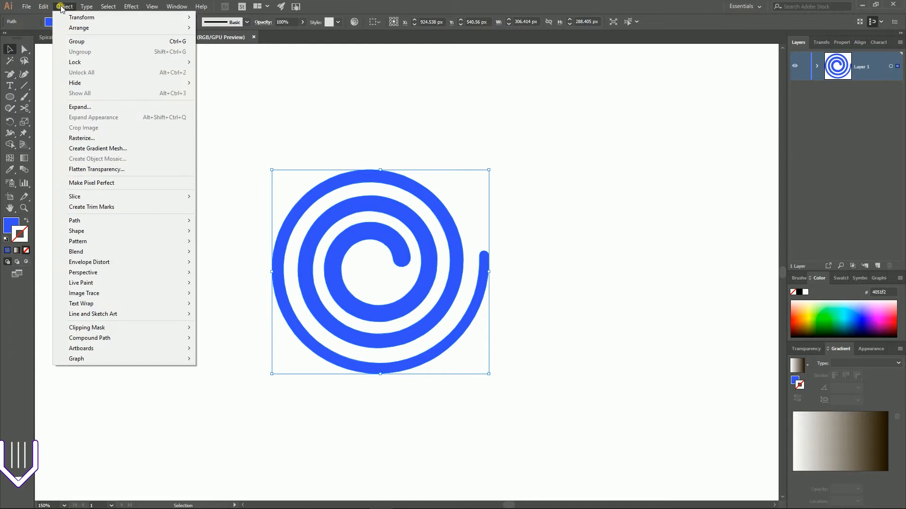
pyautogui.moveTo(87, 221)
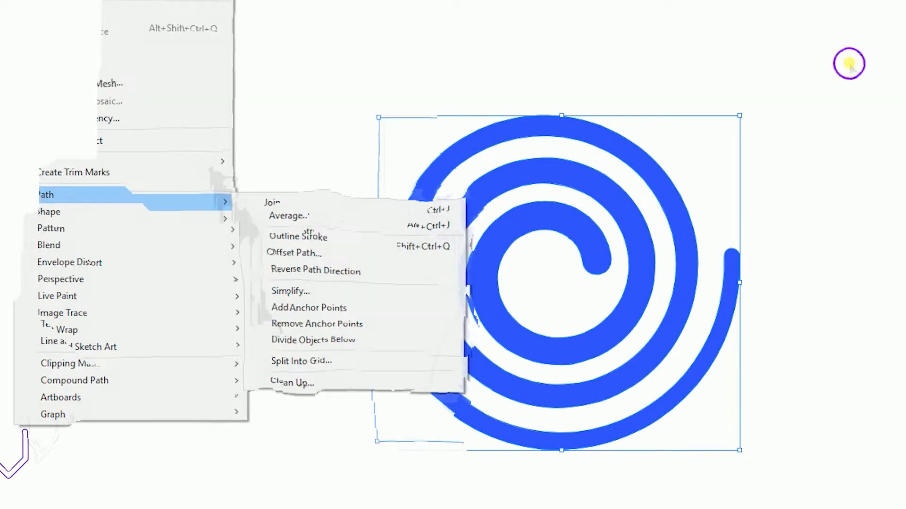
pyautogui.click(568, 247)
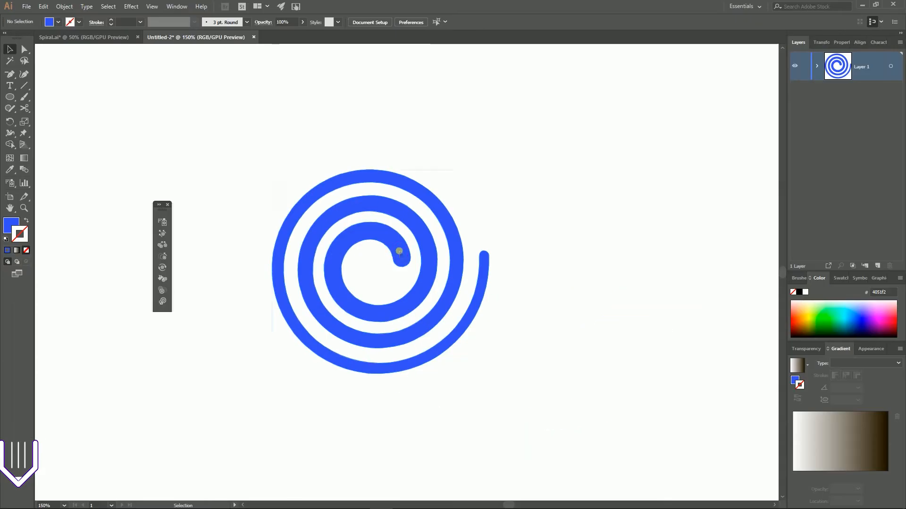
pyautogui.click(593, 250)
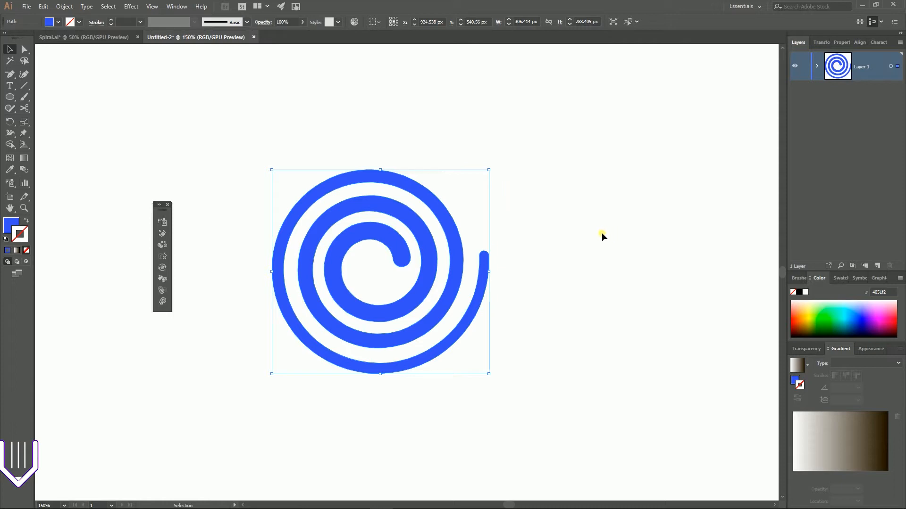
# Step: Save the blue spiral as a dynamic Movie Clip symbol named New Symbol
pyautogui.moveTo(395, 251); pyautogui.dragTo(864, 346)
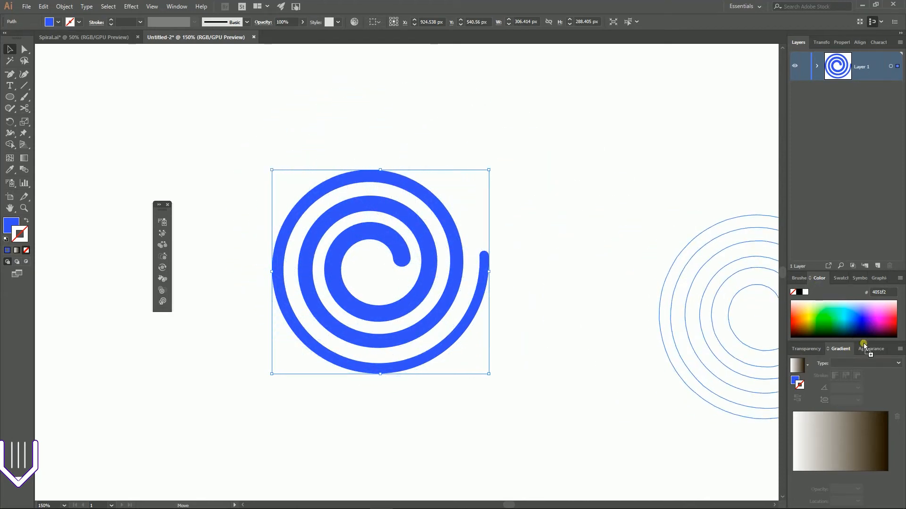
pyautogui.moveTo(858, 282); pyautogui.dragTo(858, 322)
pyautogui.click(293, 270)
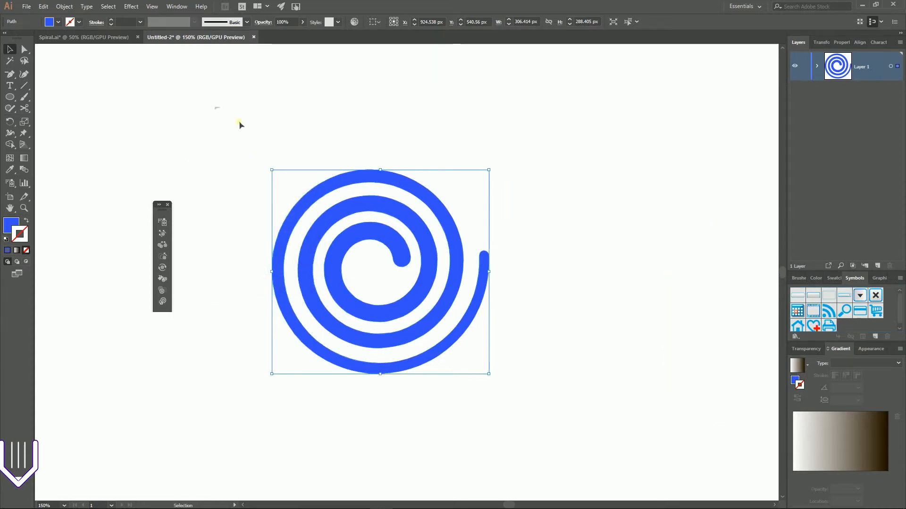
pyautogui.click(177, 6)
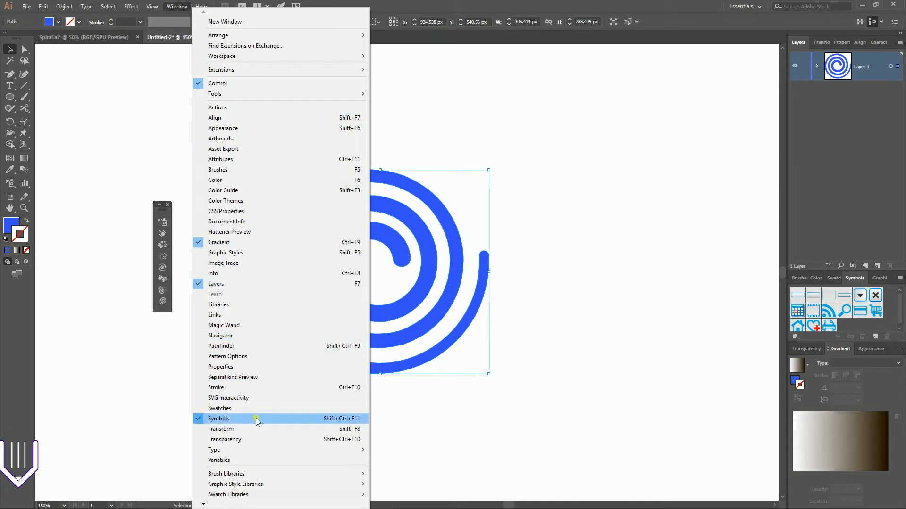
pyautogui.click(616, 351)
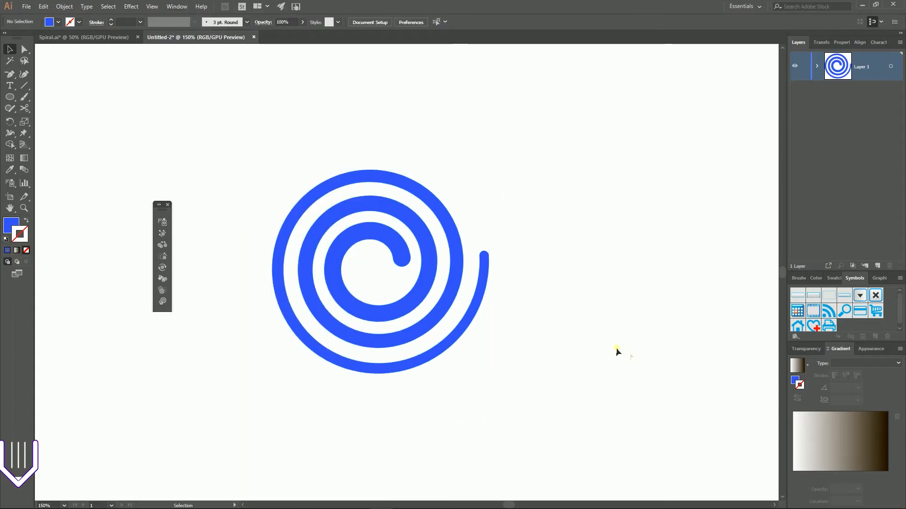
pyautogui.moveTo(351, 255); pyautogui.dragTo(842, 312)
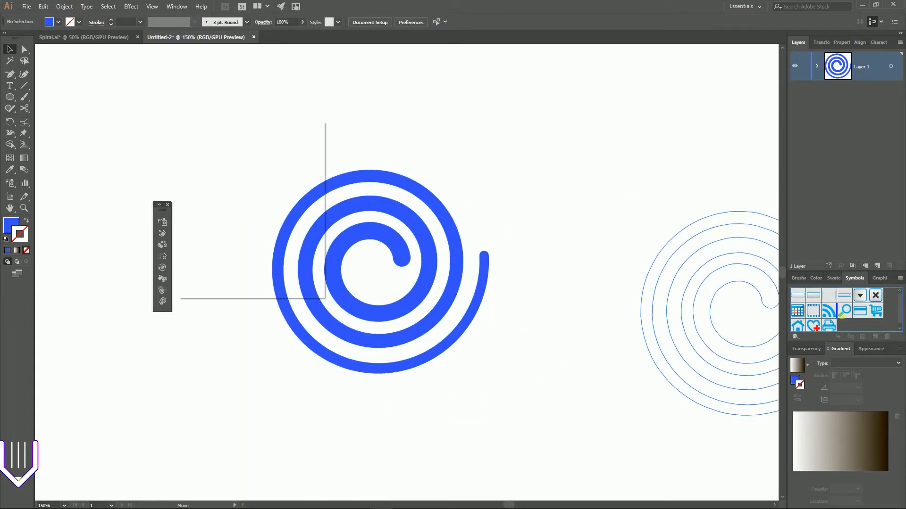
pyautogui.moveTo(229, 126); pyautogui.dragTo(400, 86)
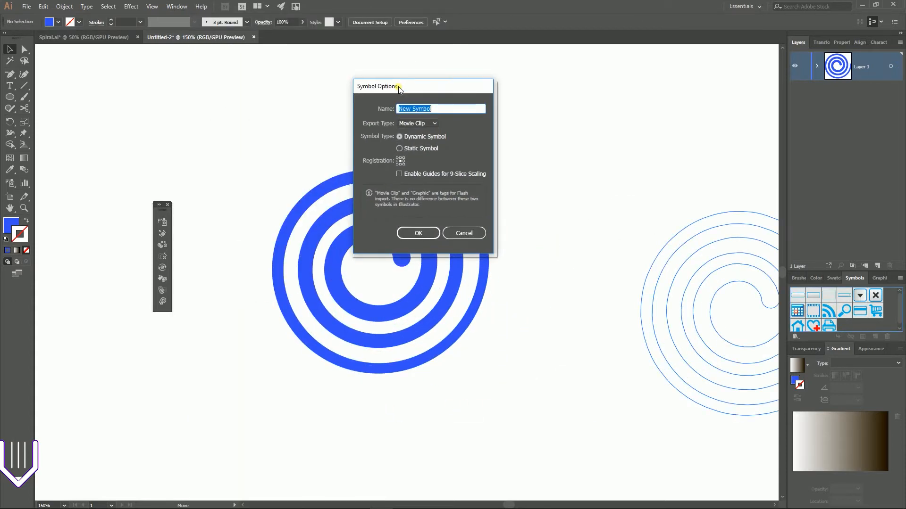
pyautogui.click(419, 233)
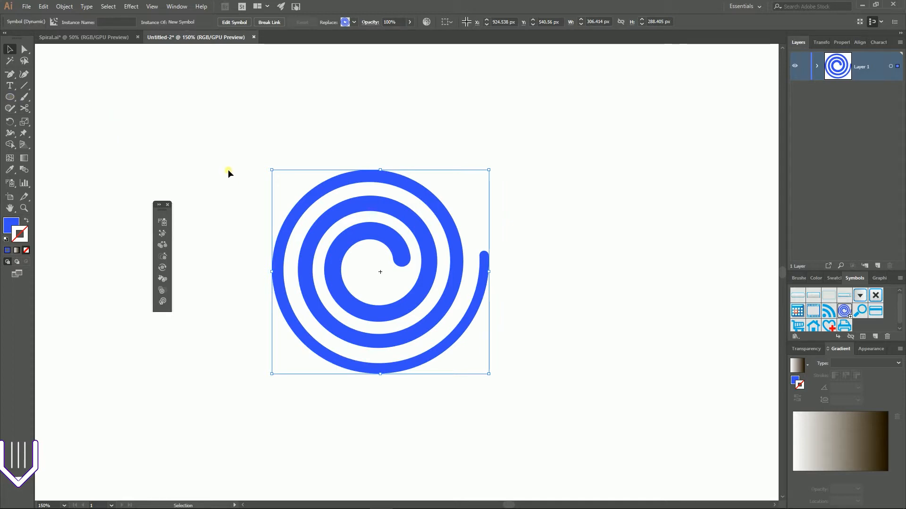
# Step: Draw a circle of about 310 px diameter from its centre, to the right of the spiral
pyautogui.press('l')
pyautogui.moveTo(577, 236); pyautogui.dragTo(690, 349)
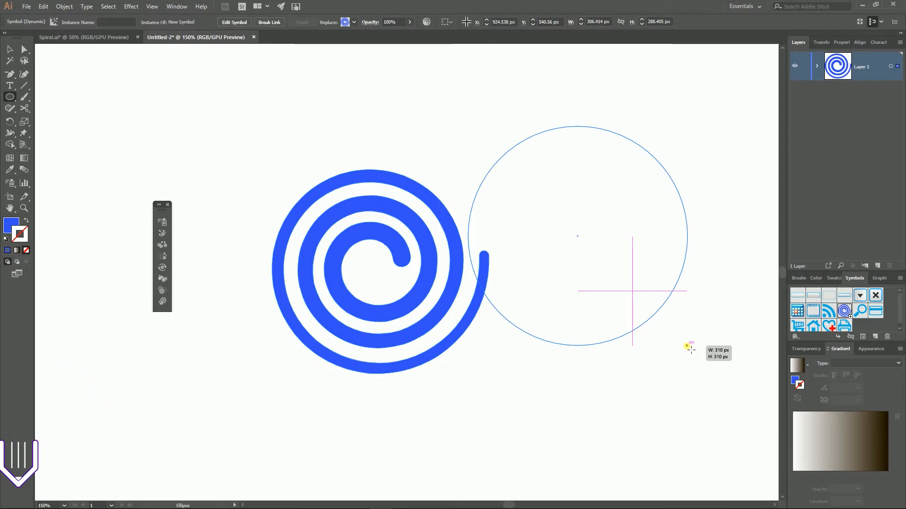
pyautogui.moveTo(690, 349); pyautogui.dragTo(689, 348)
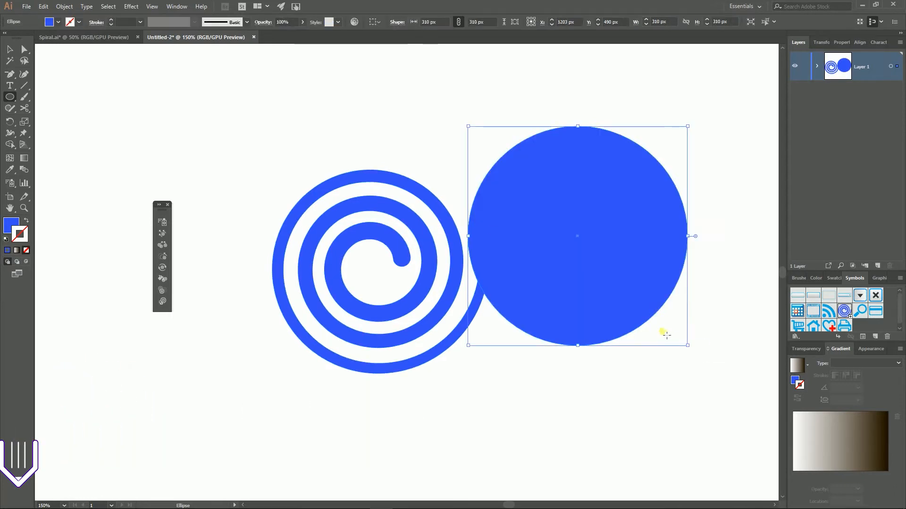
# Step: Move the spiral to the left and place the circle beside it at about X 1132 px, Y 547 px without overlap
pyautogui.click(6, 49)
pyautogui.moveTo(510, 165); pyautogui.dragTo(585, 173)
pyautogui.moveTo(641, 177); pyautogui.dragTo(622, 180)
pyautogui.moveTo(404, 204); pyautogui.dragTo(310, 201)
pyautogui.moveTo(640, 214); pyautogui.dragTo(540, 246)
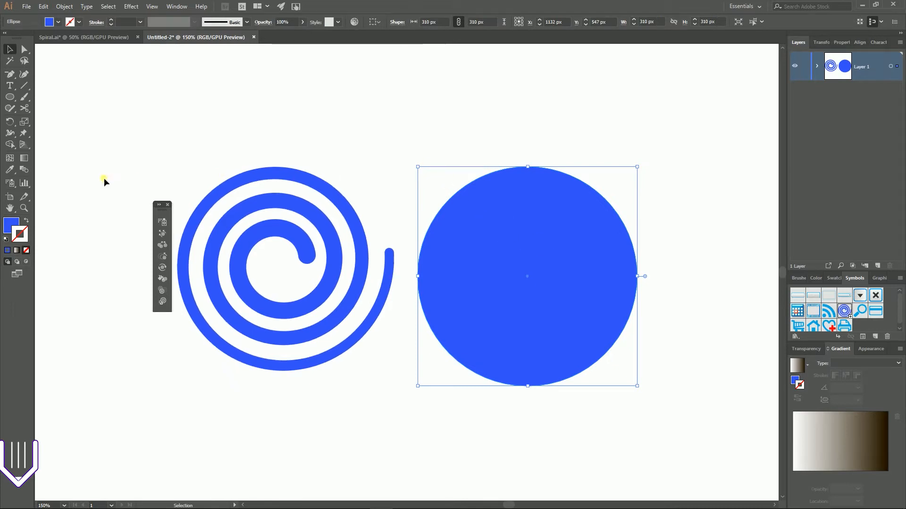
# Step: Change the circle's fill colour to red ef415a
pyautogui.doubleClick(11, 225)
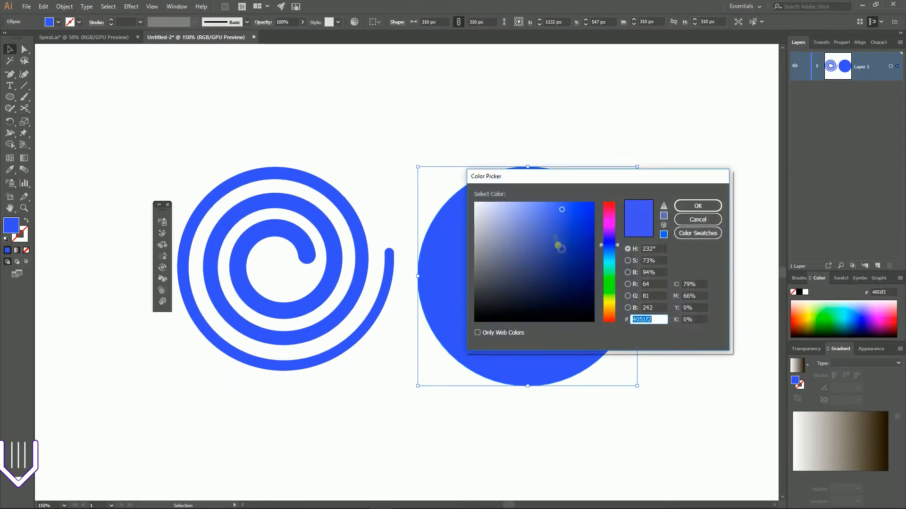
pyautogui.moveTo(609, 249); pyautogui.dragTo(611, 206)
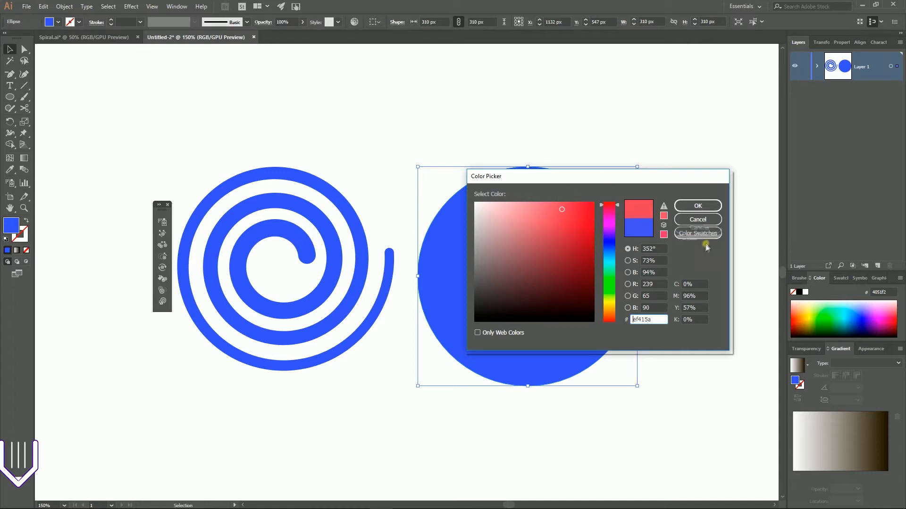
pyautogui.click(690, 205)
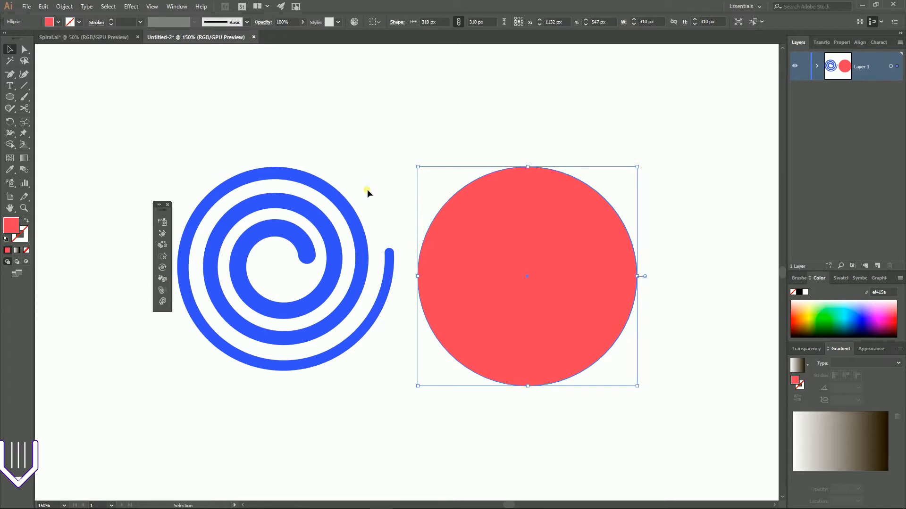
# Step: Draw a vertical line about 551 px long through the red circle and centre the line and circle horizontally on each other
pyautogui.press('\\')
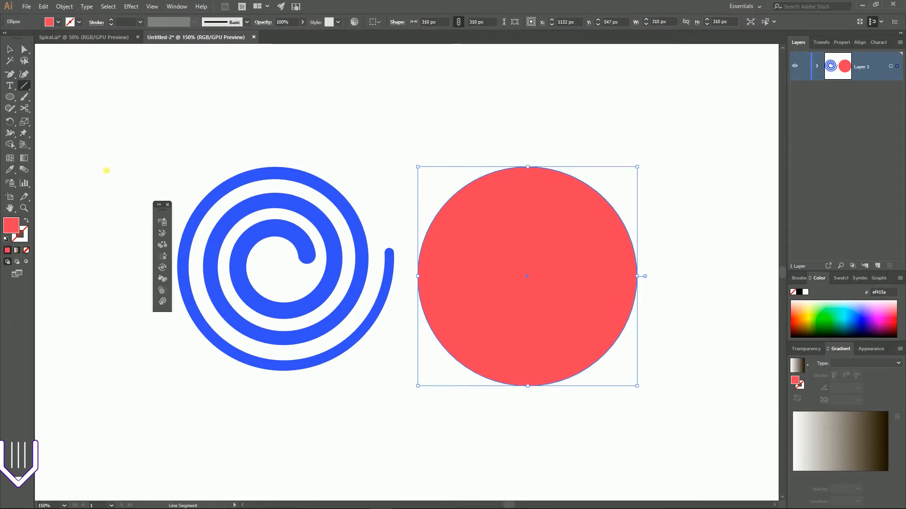
pyautogui.moveTo(528, 92); pyautogui.dragTo(527, 482)
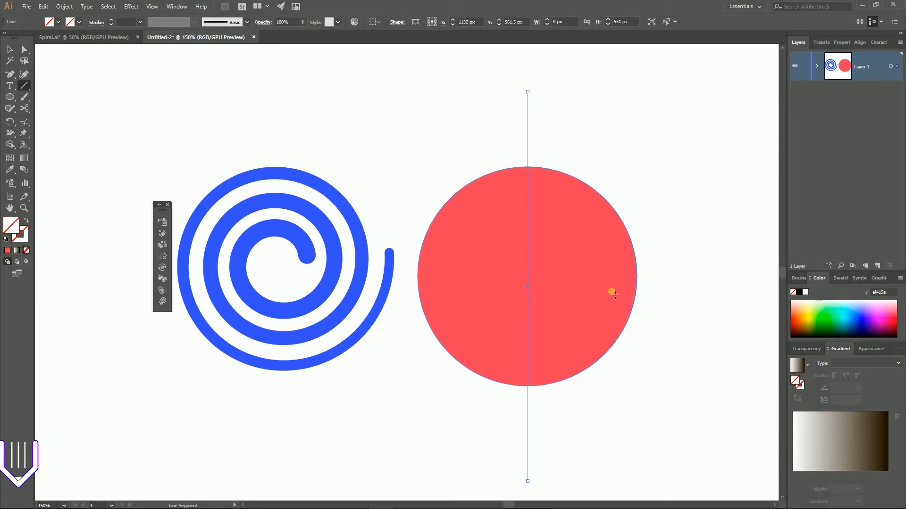
pyautogui.press('v')
pyautogui.hotkey('ctrl', 'a')
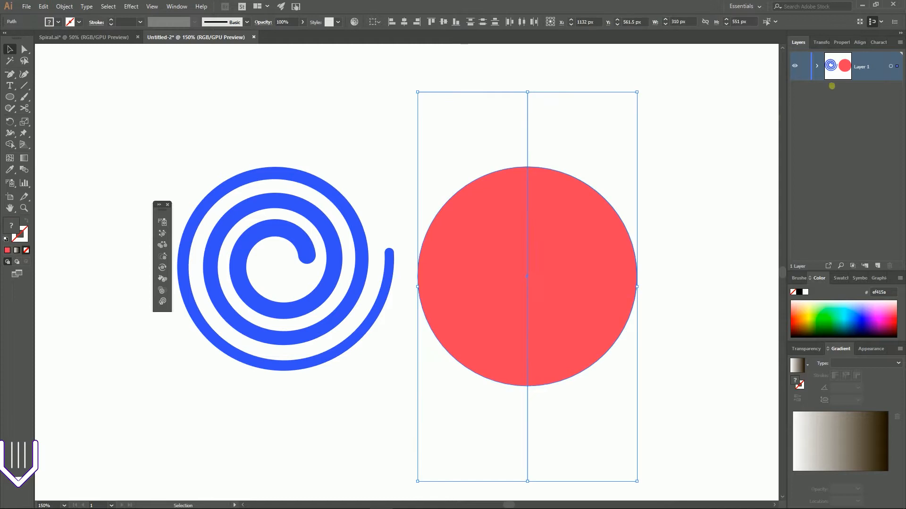
pyautogui.click(404, 22)
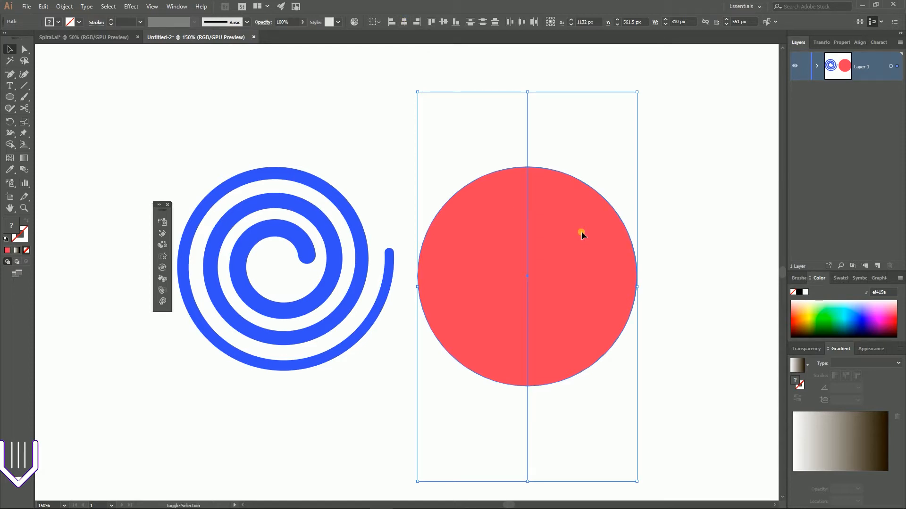
# Step: Split the red circle along the line with Shape Builder and delete the line pieces protruding above and below it
pyautogui.hotkey('shift', 'm')
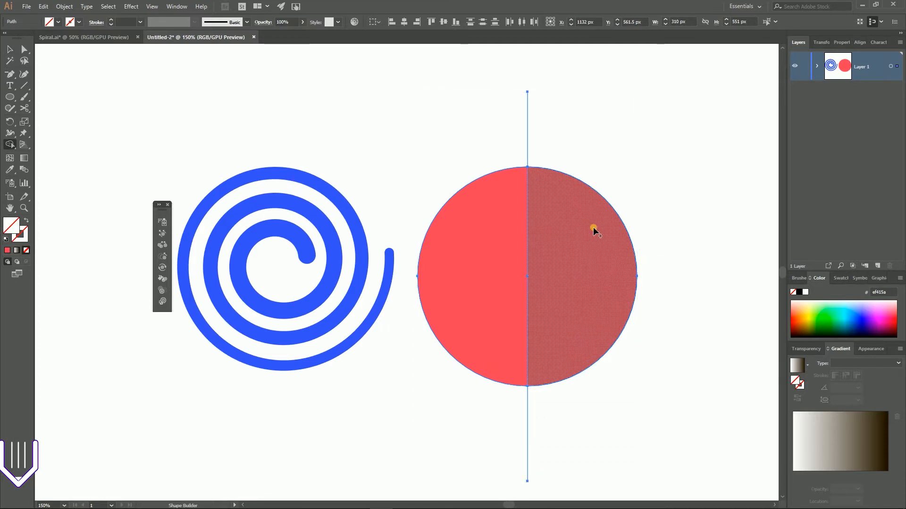
pyautogui.press('v')
pyautogui.click(586, 104)
pyautogui.moveTo(587, 104); pyautogui.dragTo(477, 141)
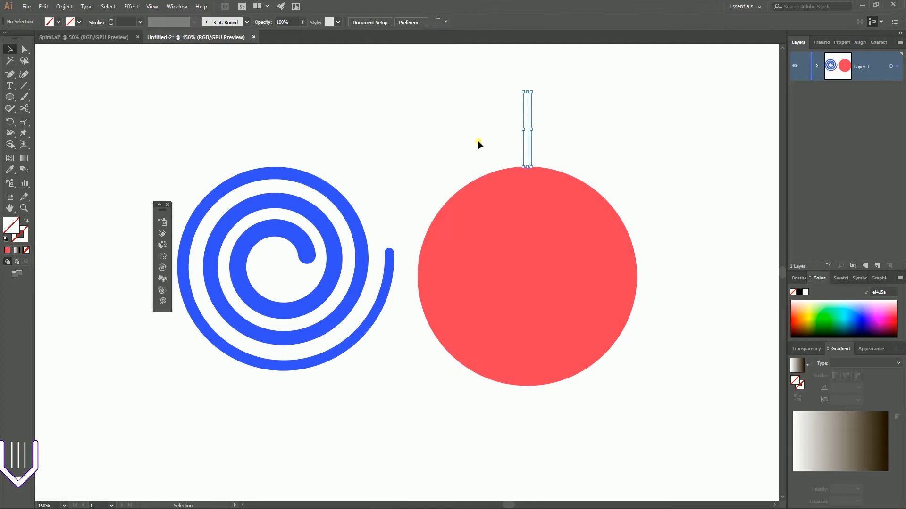
pyautogui.moveTo(482, 384); pyautogui.dragTo(578, 425)
pyautogui.press('Delete')
# Step: Delete the circle's right half and move the remaining left half to about X 1107.5 px, Y 516 px
pyautogui.click(621, 239)
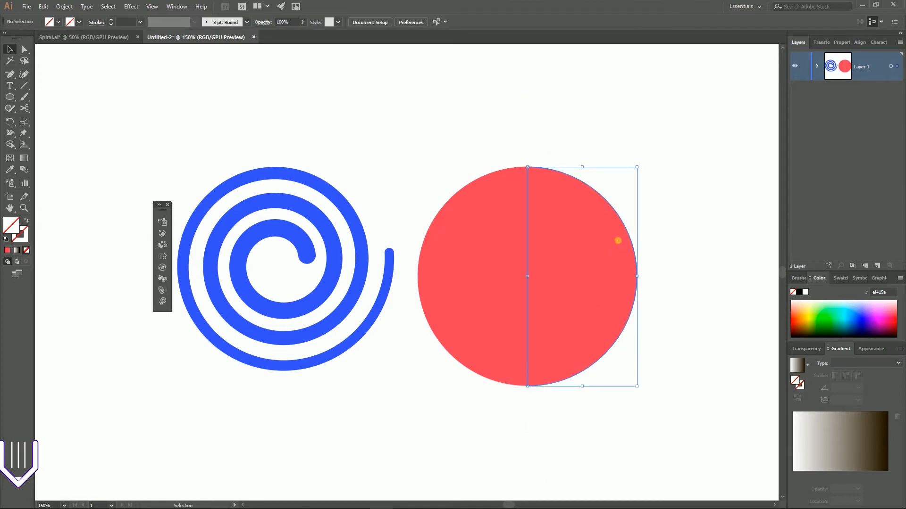
pyautogui.press('Delete')
pyautogui.click(492, 210)
pyautogui.moveTo(491, 210); pyautogui.dragTo(522, 180)
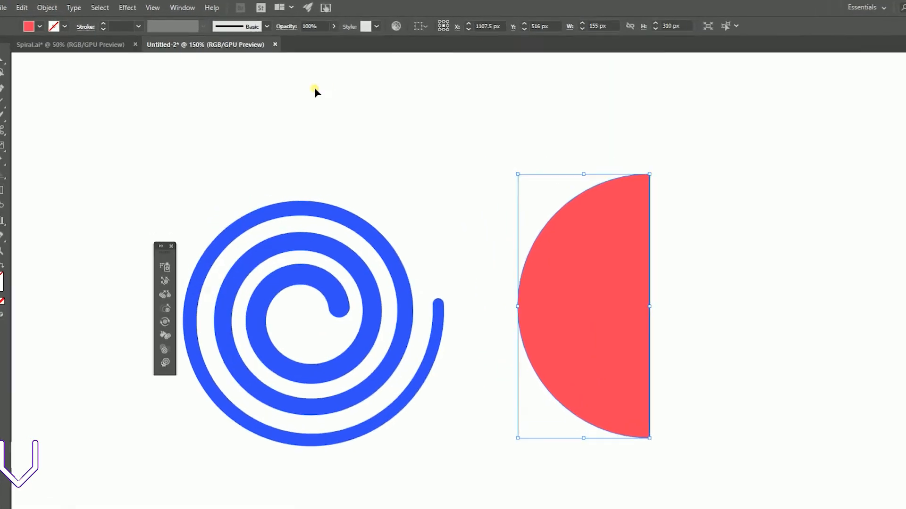
# Step: Start a 3D Revolve effect on the red half circle and turn on its preview
pyautogui.click(128, 6)
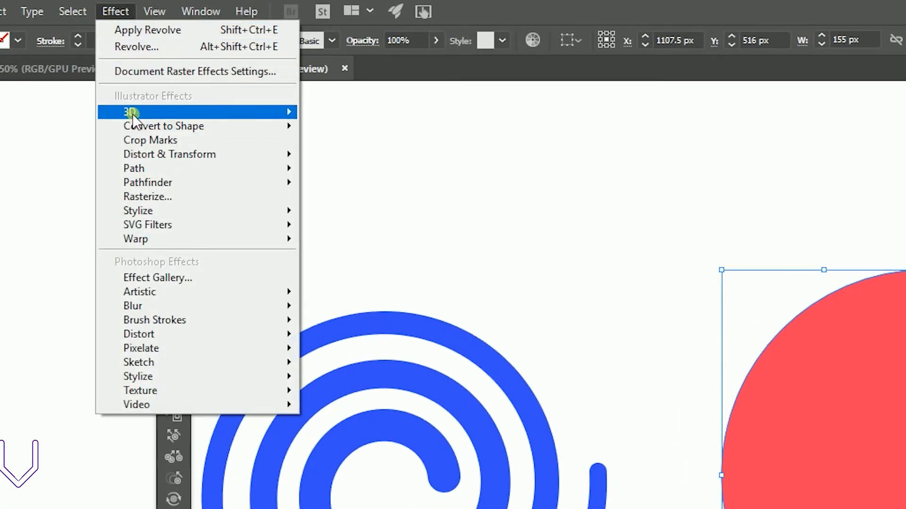
pyautogui.moveTo(127, 112)
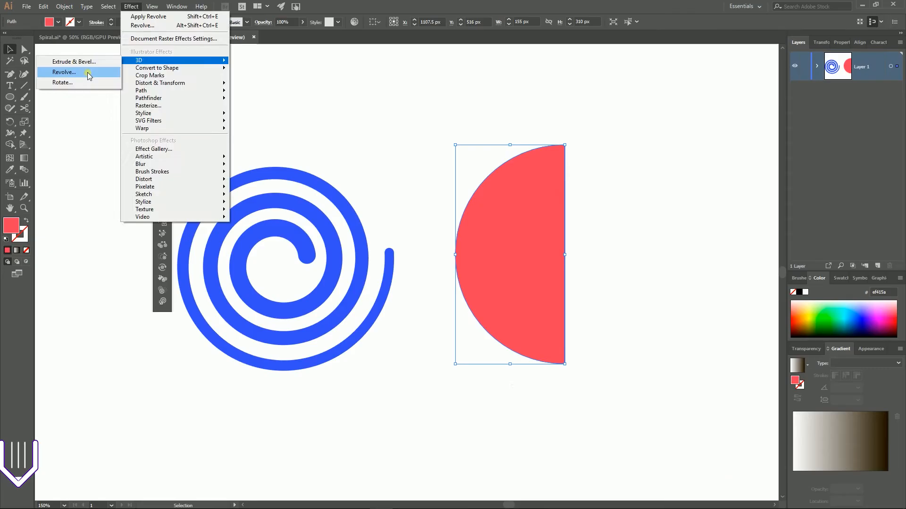
pyautogui.click(154, 134)
pyautogui.moveTo(584, 68); pyautogui.dragTo(742, 52)
pyautogui.click(779, 354)
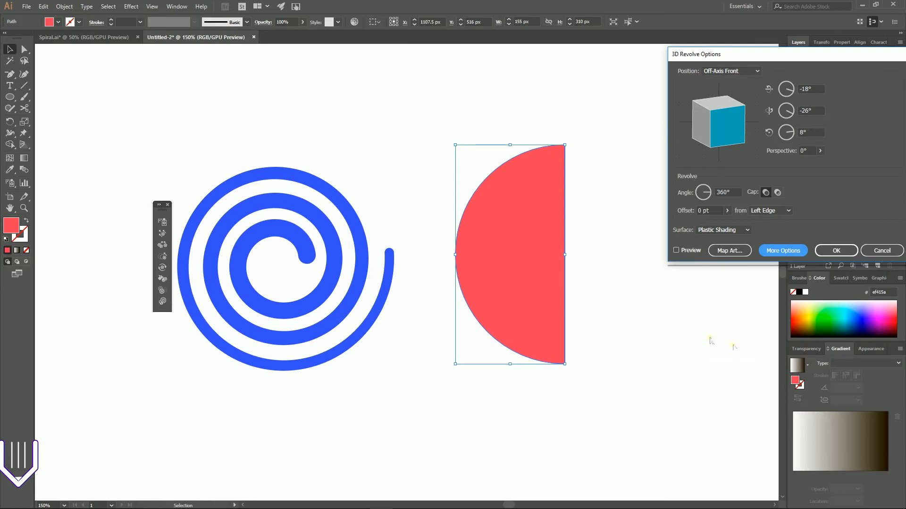
pyautogui.click(675, 251)
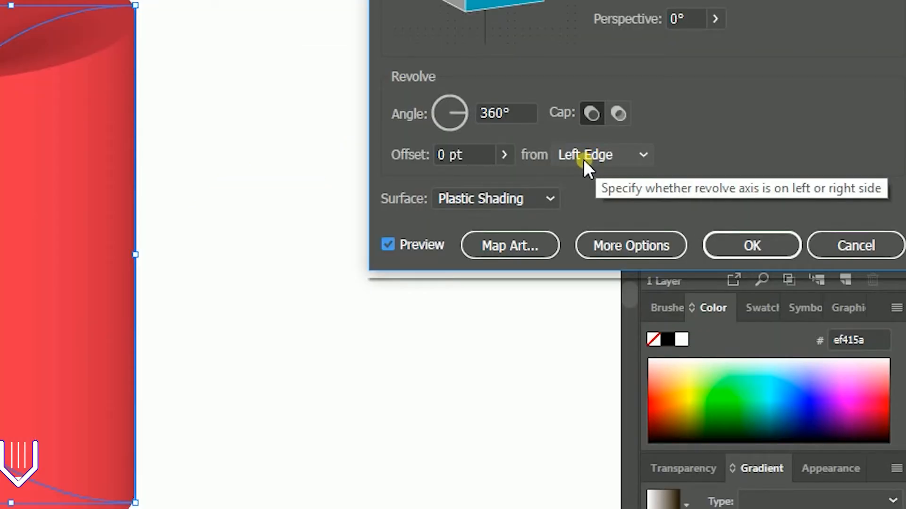
# Step: Revolve the half circle from its right edge and set the surface to Diffuse Shading
pyautogui.click(583, 160)
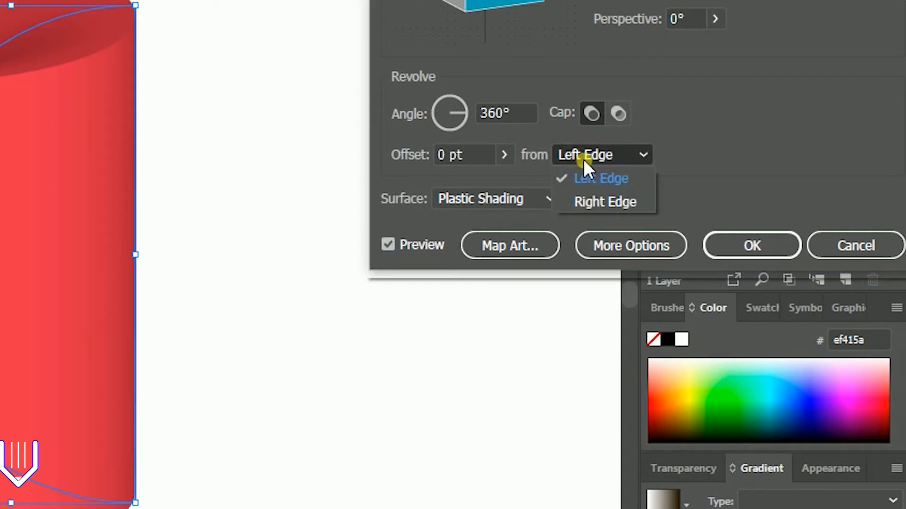
pyautogui.click(590, 202)
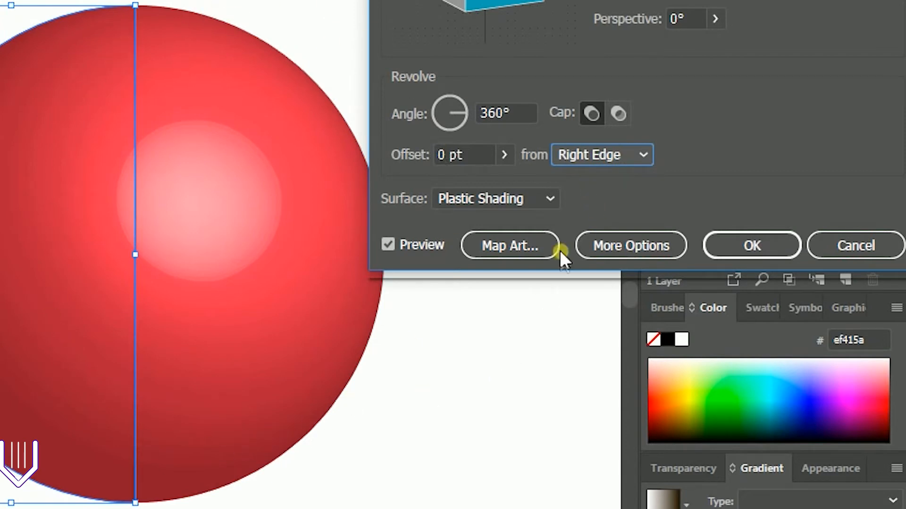
pyautogui.click(483, 205)
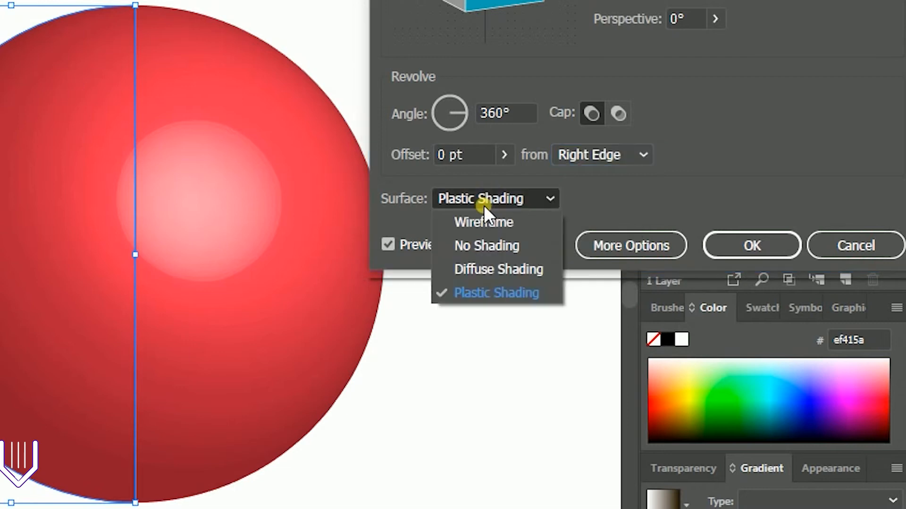
pyautogui.click(486, 268)
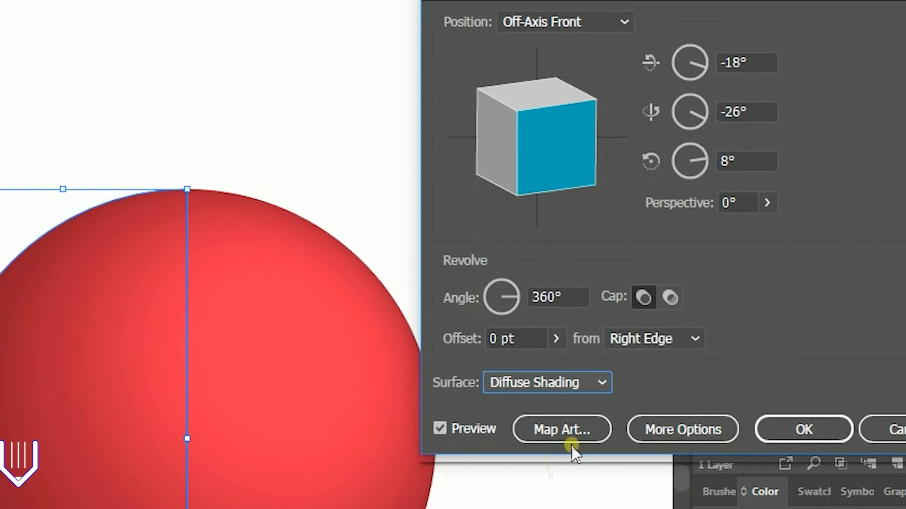
# Step: Map the New Symbol spiral artwork onto the revolved sphere's surface
pyautogui.click(585, 434)
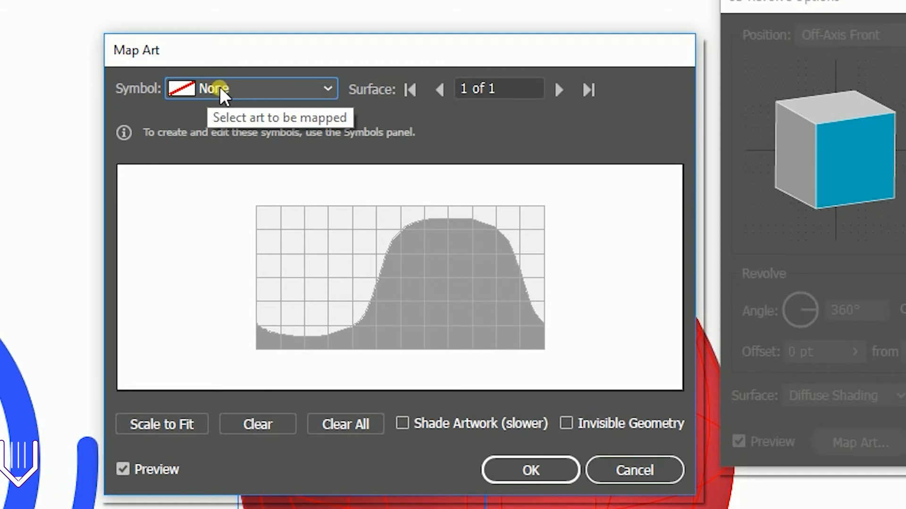
pyautogui.click(220, 89)
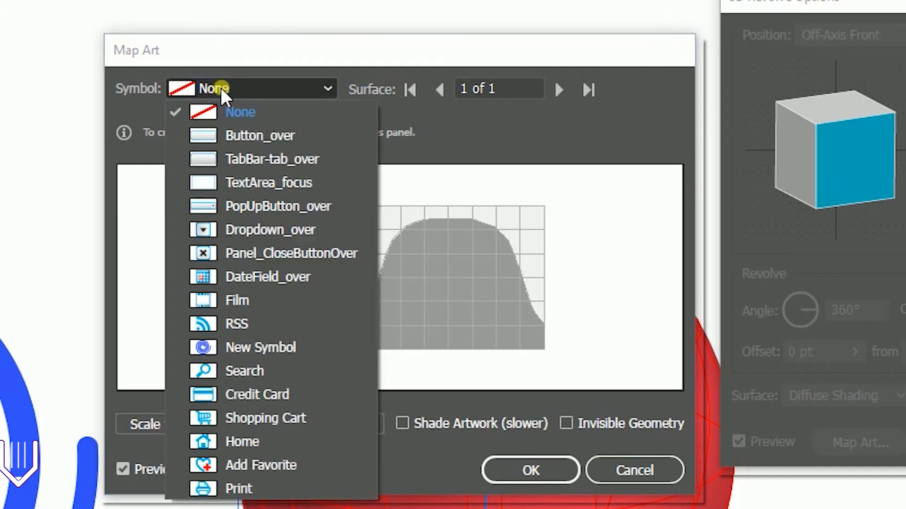
pyautogui.click(247, 351)
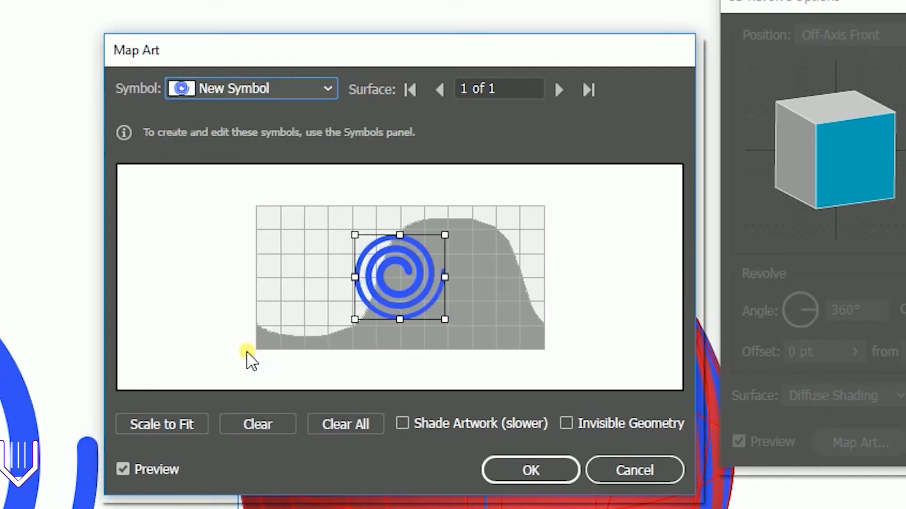
# Step: Move the mapped spiral into the light, visible area of the surface grid and scale it down slightly
pyautogui.moveTo(396, 277); pyautogui.dragTo(313, 277)
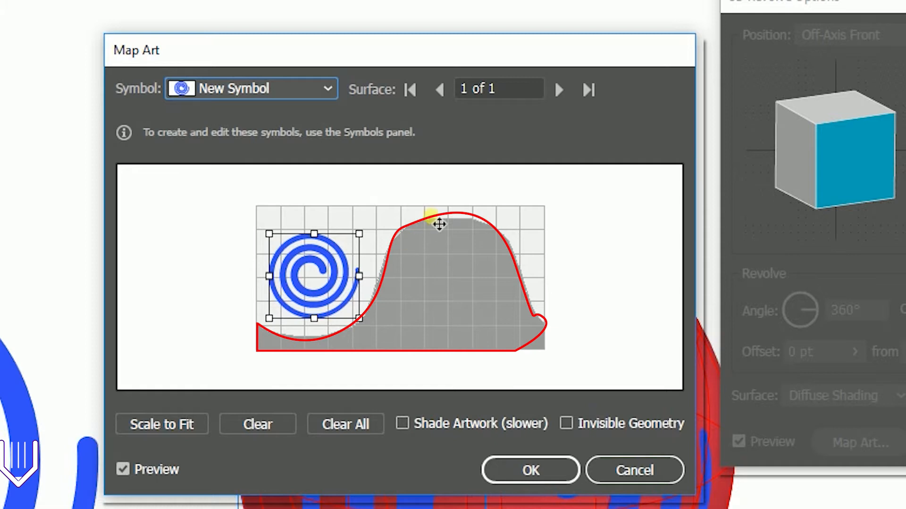
pyautogui.moveTo(309, 281)
pyautogui.mouseDown()
pyautogui.moveTo(304, 263)
pyautogui.moveTo(311, 265)
pyautogui.mouseUp()
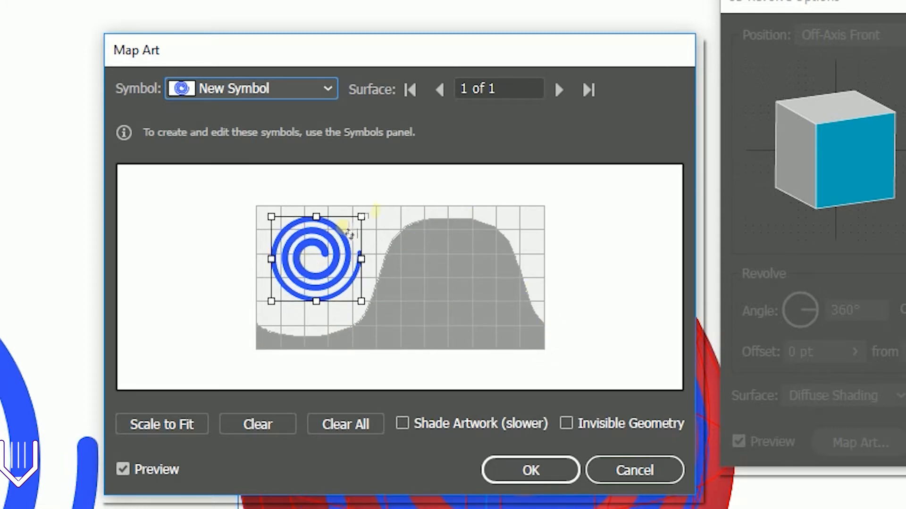
pyautogui.moveTo(362, 217); pyautogui.dragTo(348, 229)
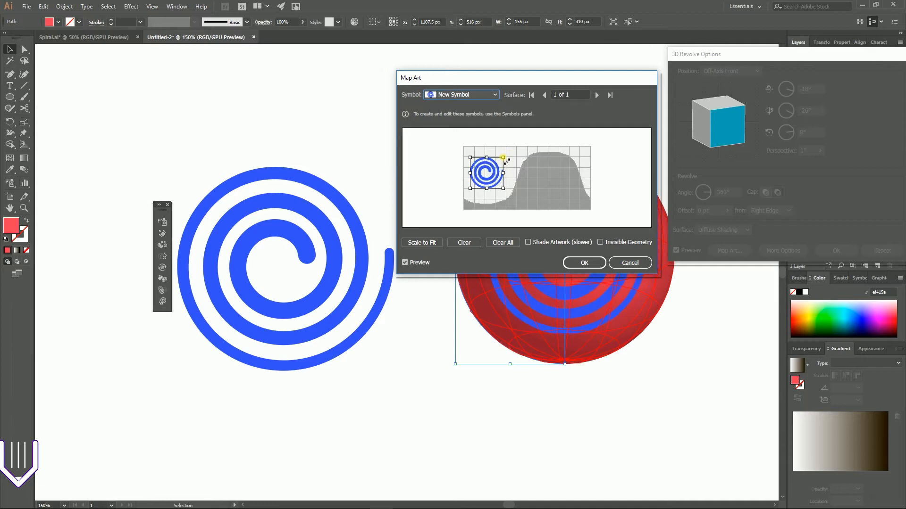
# Step: Scale down the mapped spiral further and reposition it inside the light area of the surface grid
pyautogui.moveTo(495, 171); pyautogui.dragTo(504, 166)
pyautogui.moveTo(518, 81); pyautogui.dragTo(256, 88)
pyautogui.moveTo(236, 168)
pyautogui.mouseDown()
pyautogui.moveTo(232, 175)
pyautogui.moveTo(251, 162)
pyautogui.moveTo(243, 174)
pyautogui.mouseUp()
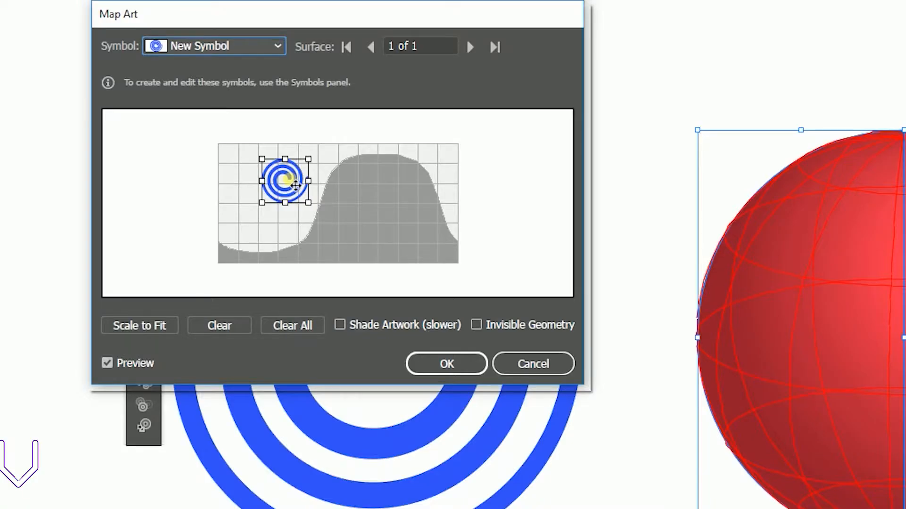
pyautogui.moveTo(294, 185)
pyautogui.mouseDown()
pyautogui.moveTo(465, 189)
pyautogui.moveTo(286, 207)
pyautogui.moveTo(272, 198)
pyautogui.moveTo(292, 188)
pyautogui.mouseUp()
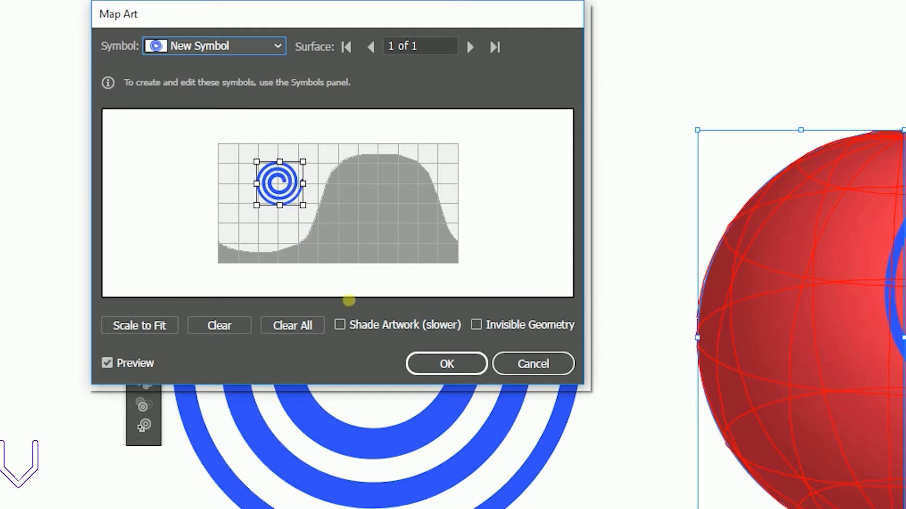
# Step: Enable Shade Artwork and Invisible Geometry, shift the mapped spiral lower toward the grey area, and accept the art mapping
pyautogui.click(339, 326)
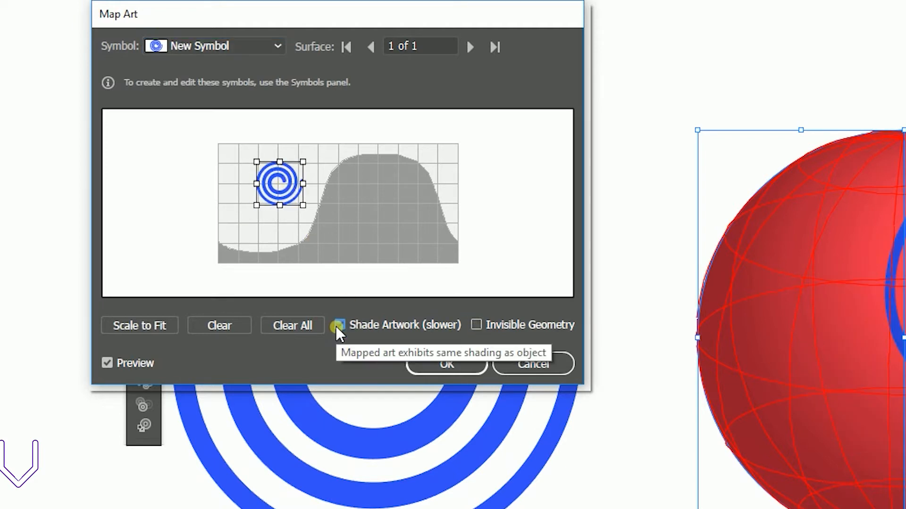
pyautogui.click(477, 325)
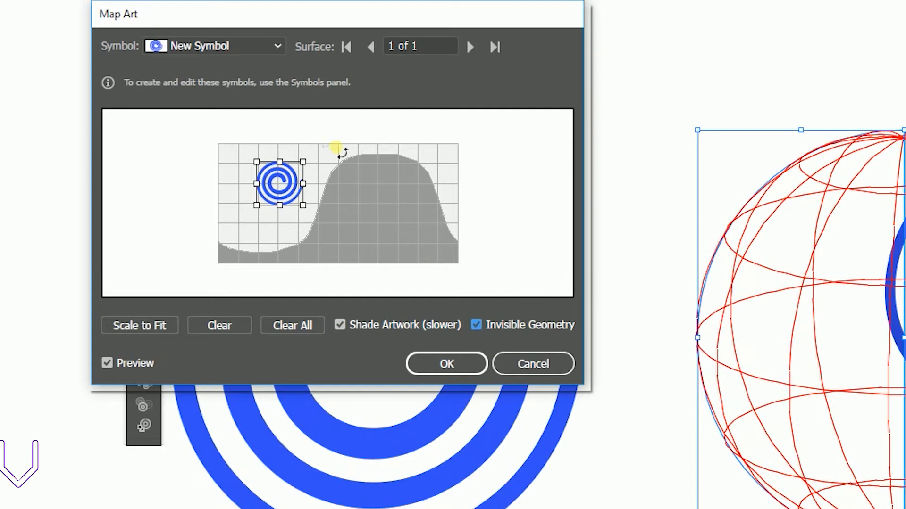
pyautogui.moveTo(284, 185); pyautogui.dragTo(303, 212)
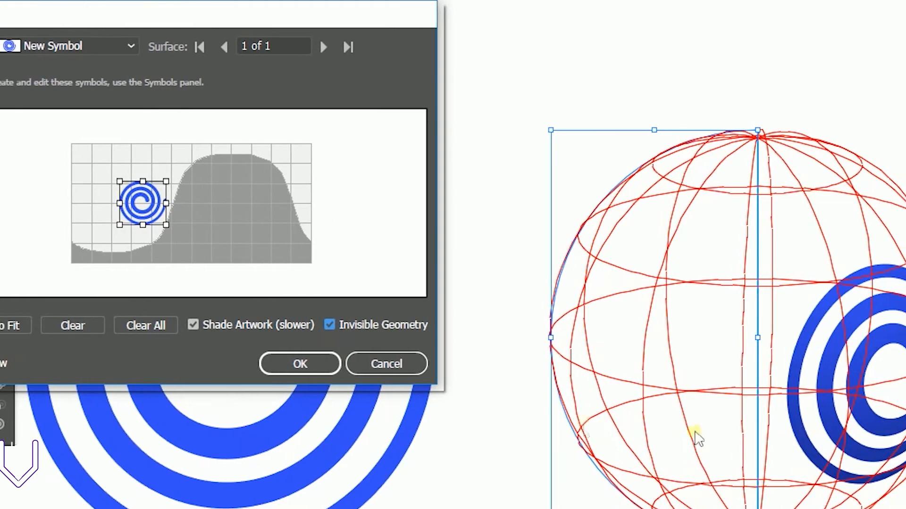
pyautogui.click(447, 369)
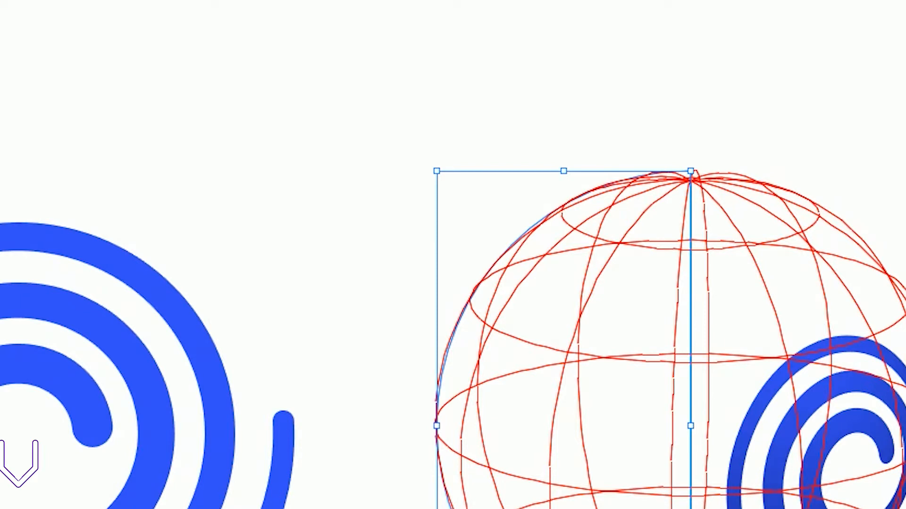
# Step: Rotate the revolved sphere to 18°, -12° and 7°, and move its light source to the upper left
pyautogui.moveTo(905, 1); pyautogui.dragTo(144, 16)
pyautogui.moveTo(43, 177); pyautogui.dragTo(50, 155)
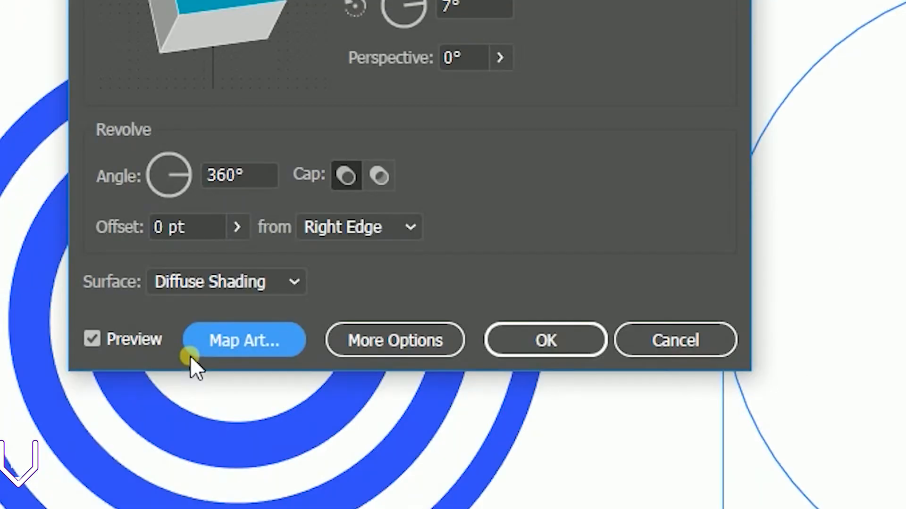
pyautogui.click(144, 462)
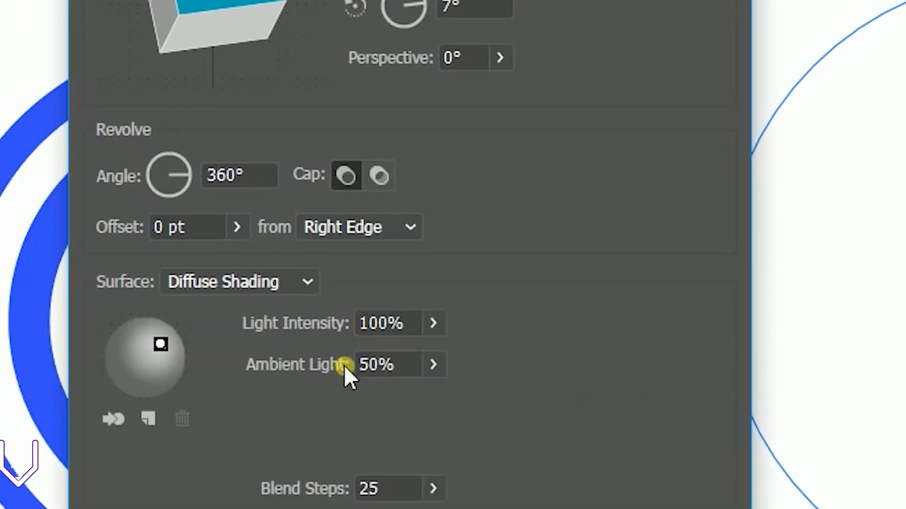
pyautogui.moveTo(163, 343)
pyautogui.mouseDown()
pyautogui.moveTo(117, 338)
pyautogui.moveTo(121, 330)
pyautogui.mouseUp()
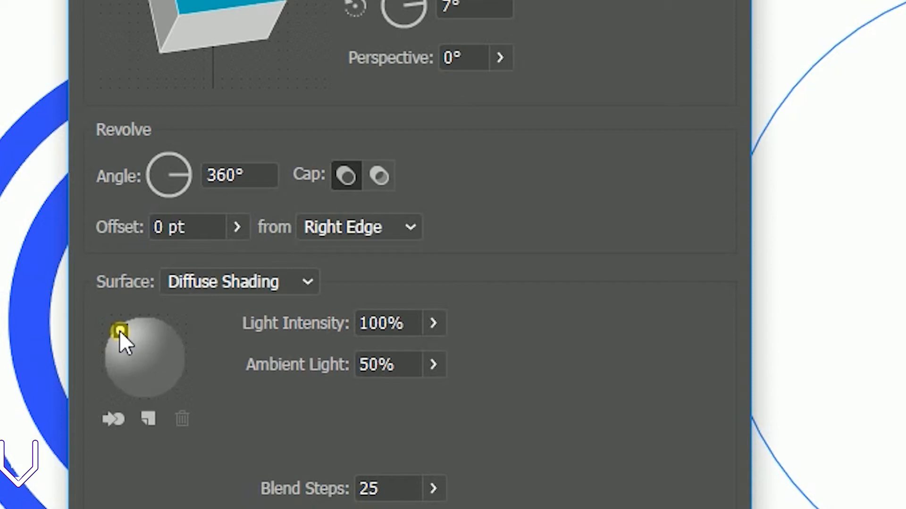
pyautogui.moveTo(122, 330); pyautogui.dragTo(130, 335)
pyautogui.press('alt')
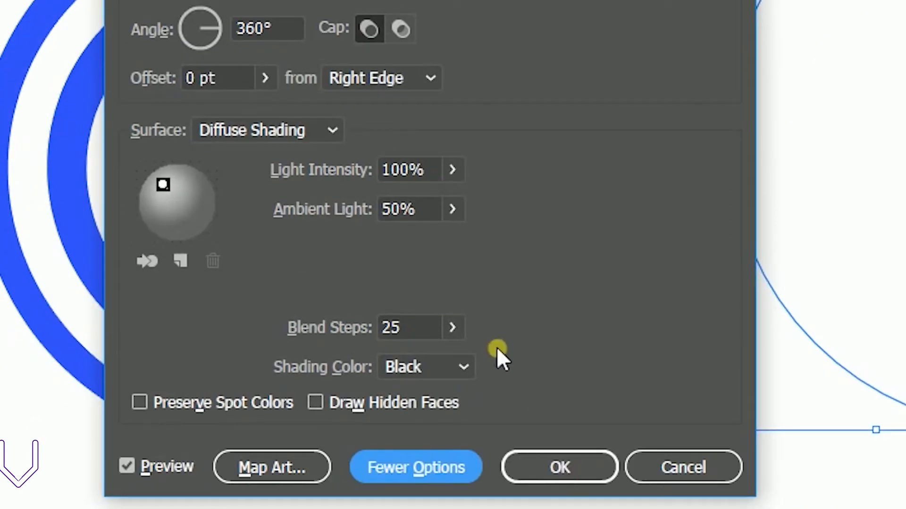
# Step: Set the blend steps to 0, keep Diffuse Shading as the surface, and apply the 3D Revolve effect
pyautogui.click(448, 325)
pyautogui.moveTo(351, 354)
pyautogui.mouseDown()
pyautogui.moveTo(361, 354)
pyautogui.moveTo(343, 359)
pyautogui.mouseUp()
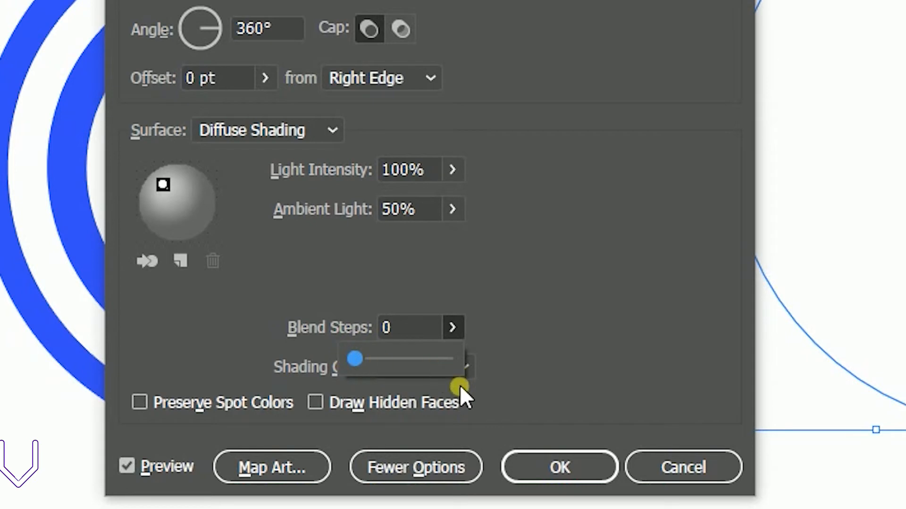
pyautogui.click(468, 313)
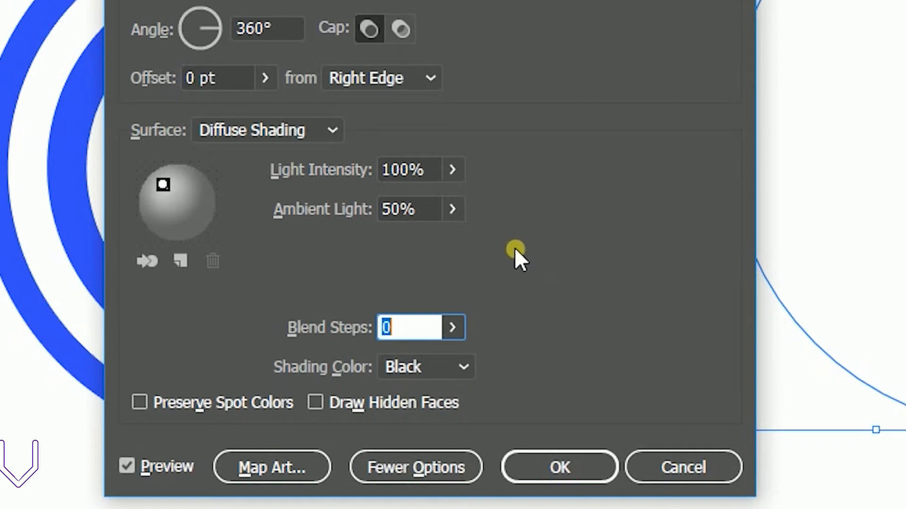
pyautogui.click(251, 132)
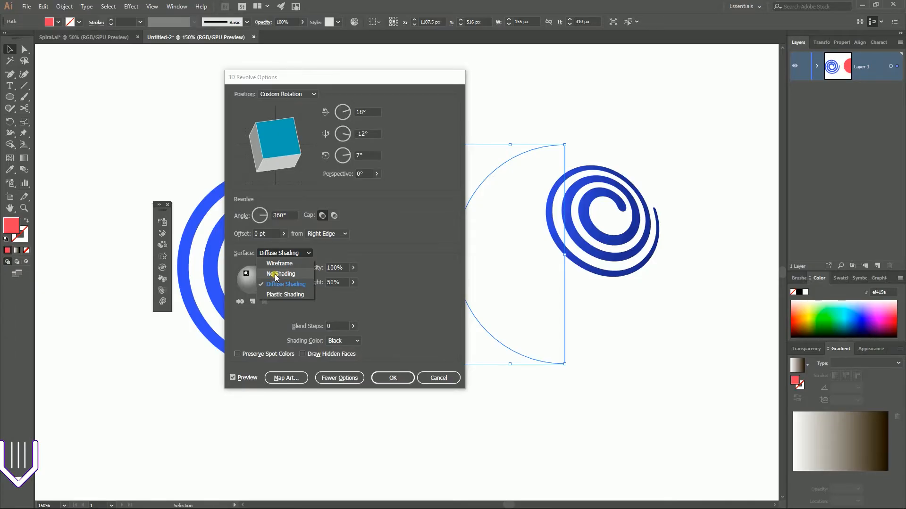
pyautogui.click(291, 284)
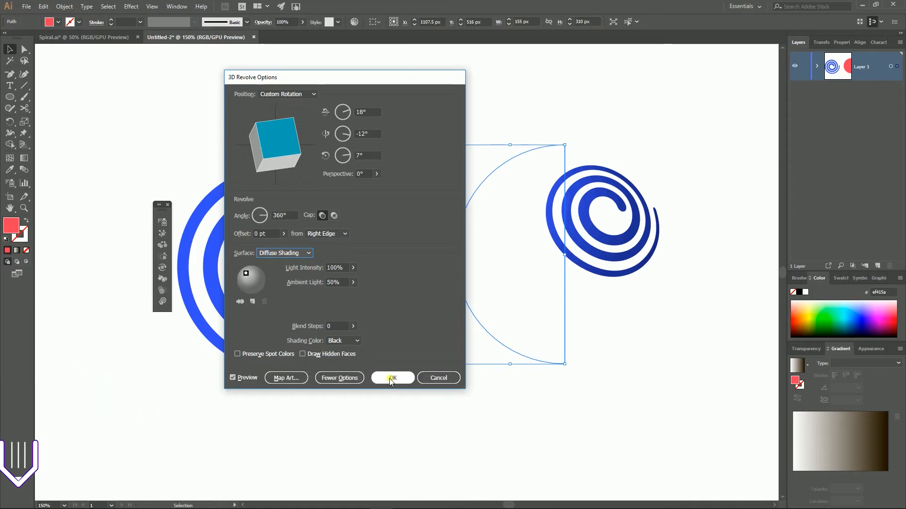
pyautogui.click(392, 379)
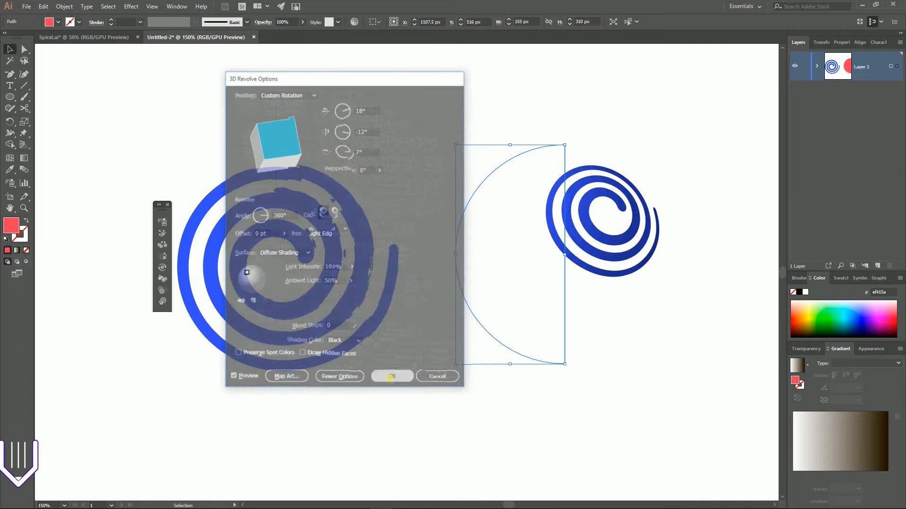
# Step: Move the 3D spiral to a clear spot just beside the flat symbol spiral
pyautogui.moveTo(586, 225); pyautogui.dragTo(427, 294)
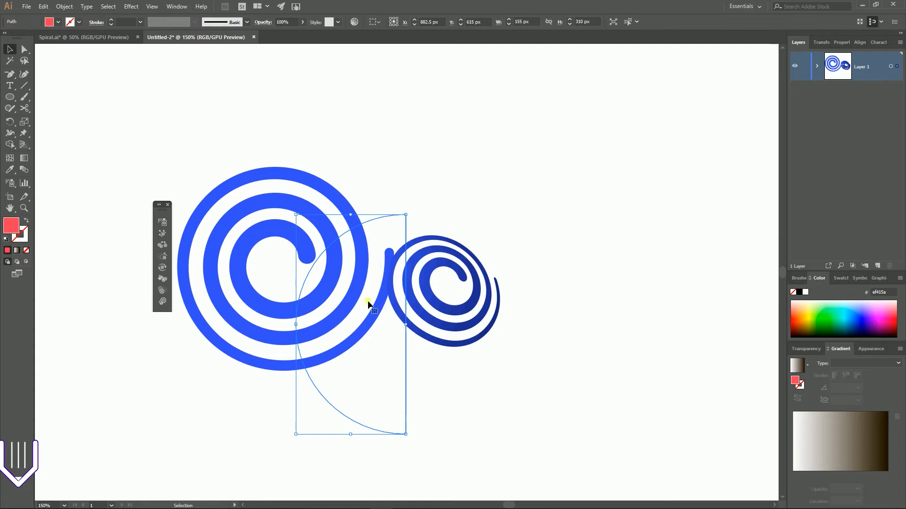
pyautogui.moveTo(438, 301); pyautogui.dragTo(511, 237)
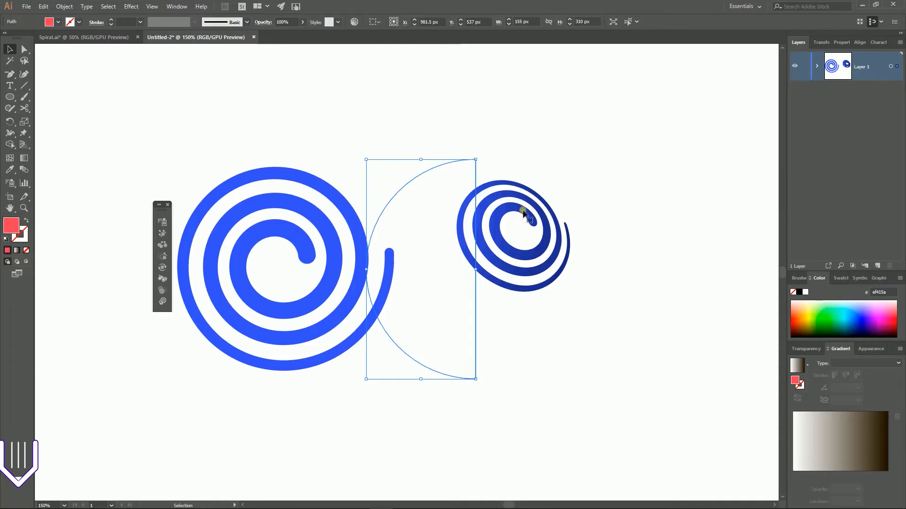
pyautogui.moveTo(609, 155); pyautogui.dragTo(689, 142)
# Step: Edit the spiral symbol's definition, rotate its artwork 135° counterclockwise, and exit symbol editing
pyautogui.click(292, 234)
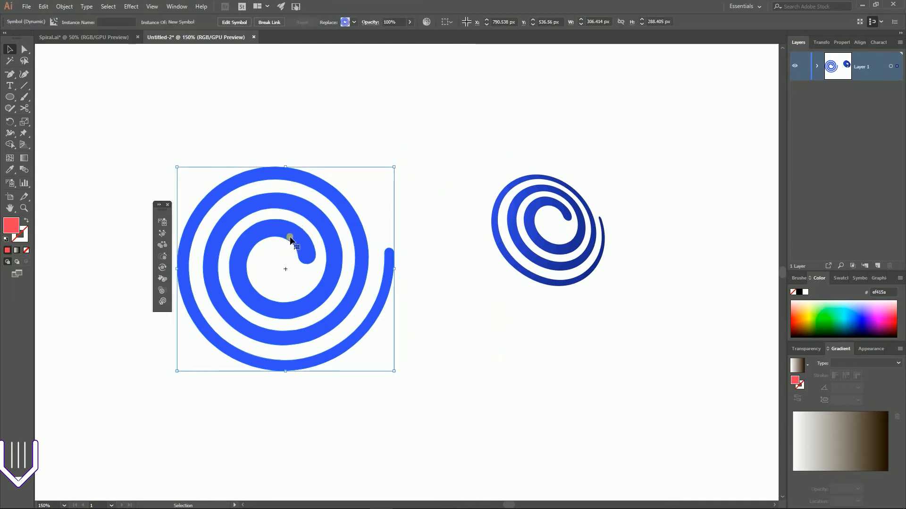
pyautogui.doubleClick(290, 238)
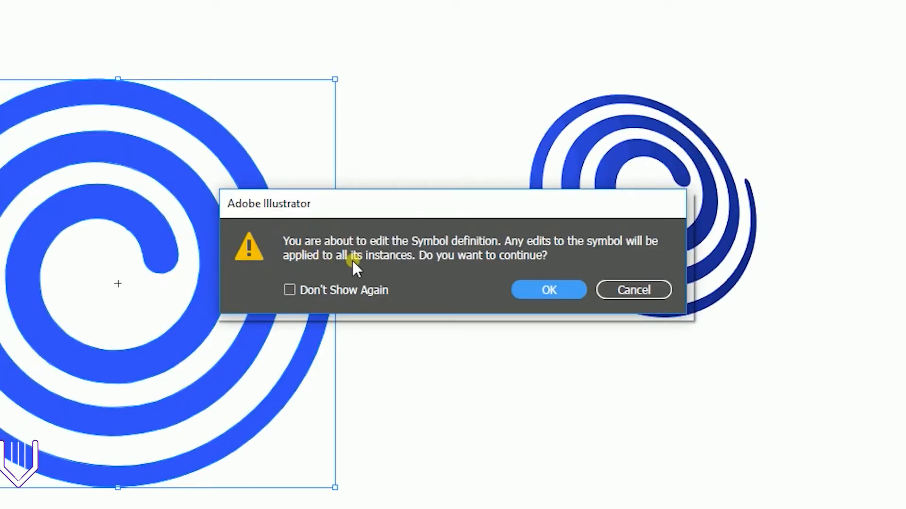
pyautogui.click(526, 290)
pyautogui.click(157, 214)
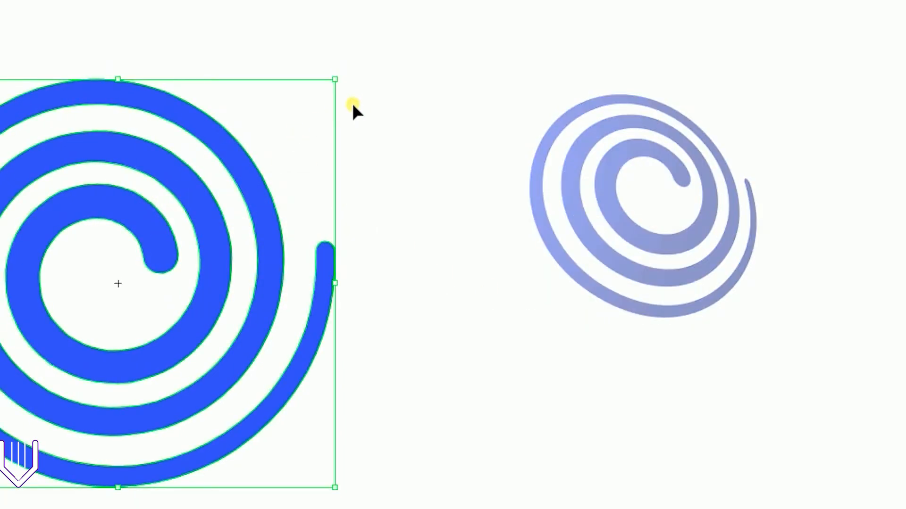
pyautogui.moveTo(562, 71); pyautogui.dragTo(455, 52)
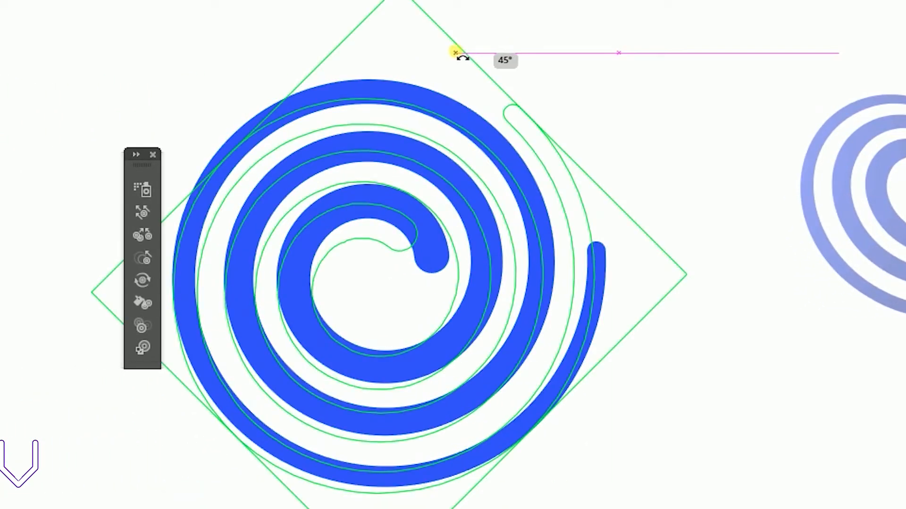
pyautogui.moveTo(455, 52); pyautogui.dragTo(243, 104)
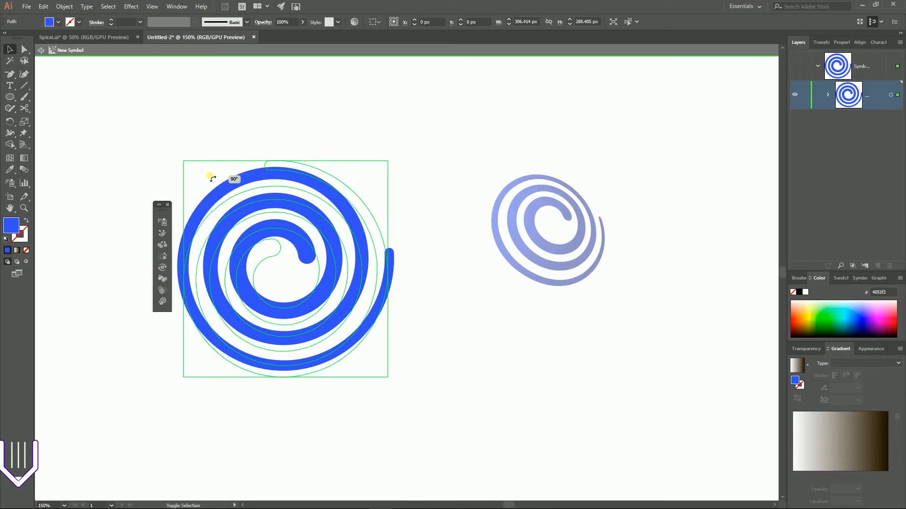
pyautogui.moveTo(212, 179); pyautogui.dragTo(156, 230)
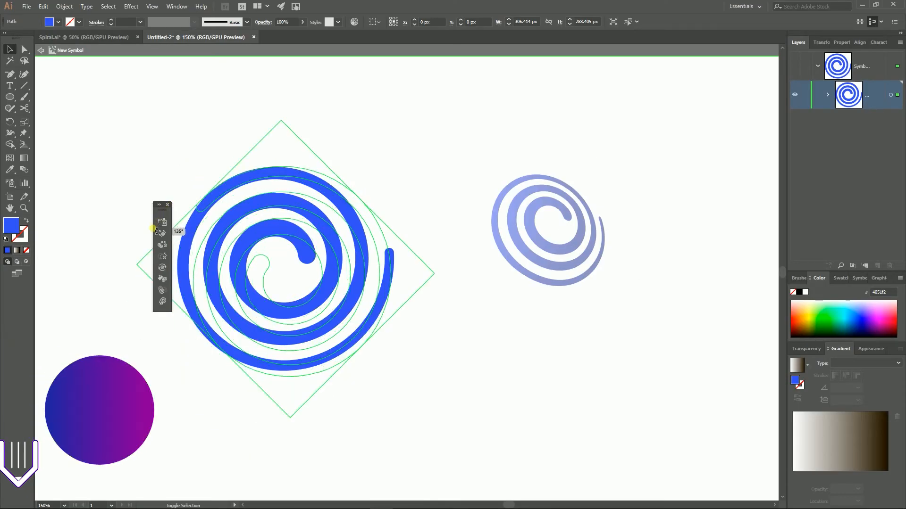
pyautogui.moveTo(153, 229); pyautogui.dragTo(153, 229)
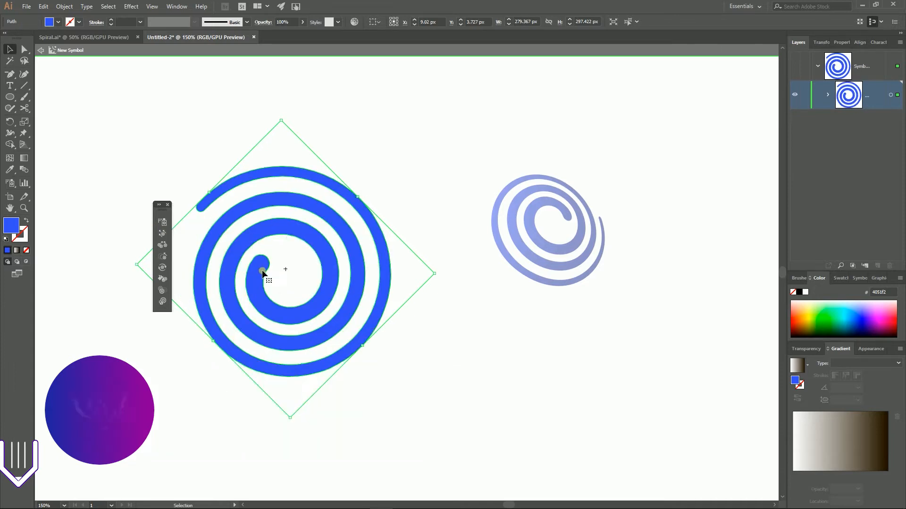
pyautogui.click(42, 54)
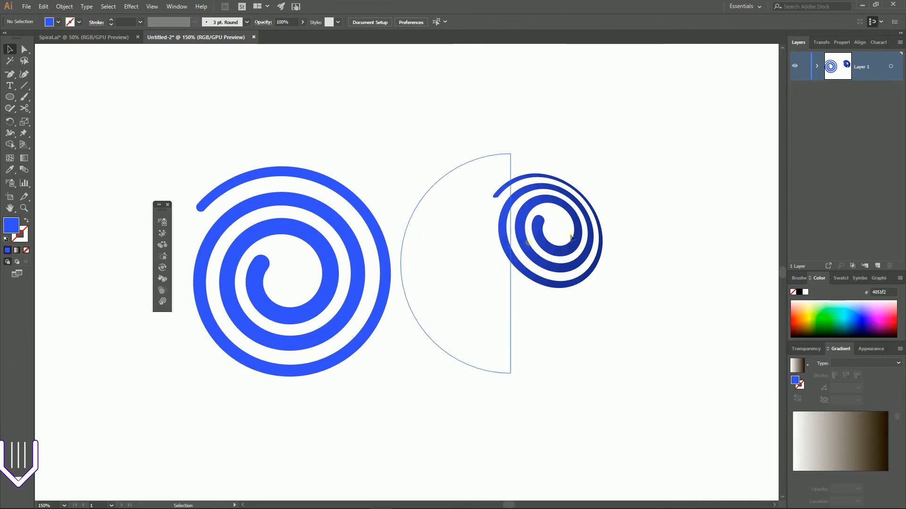
# Step: Edit the symbol definition again, rotate the spiral slightly further counterclockwise, and exit symbol editing
pyautogui.doubleClick(257, 281)
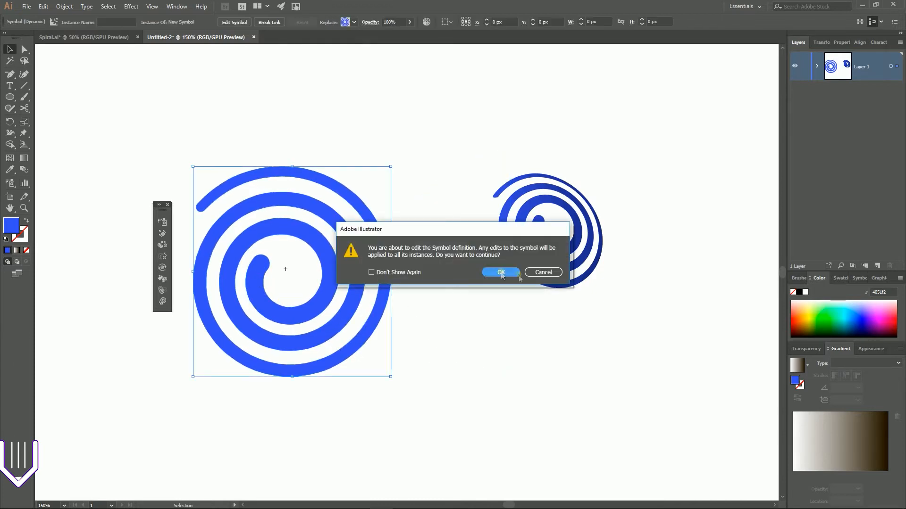
pyautogui.click(501, 272)
pyautogui.moveTo(283, 117); pyautogui.dragTo(215, 133)
pyautogui.click(40, 50)
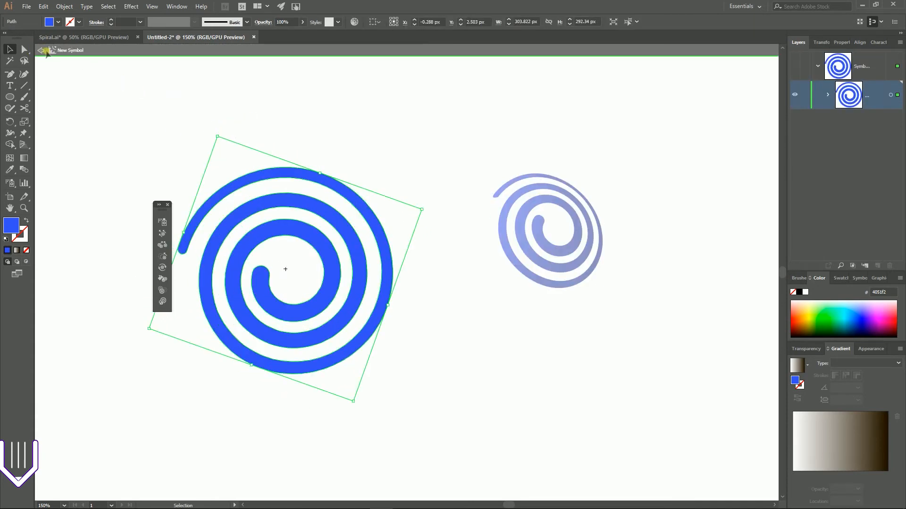
pyautogui.click(40, 50)
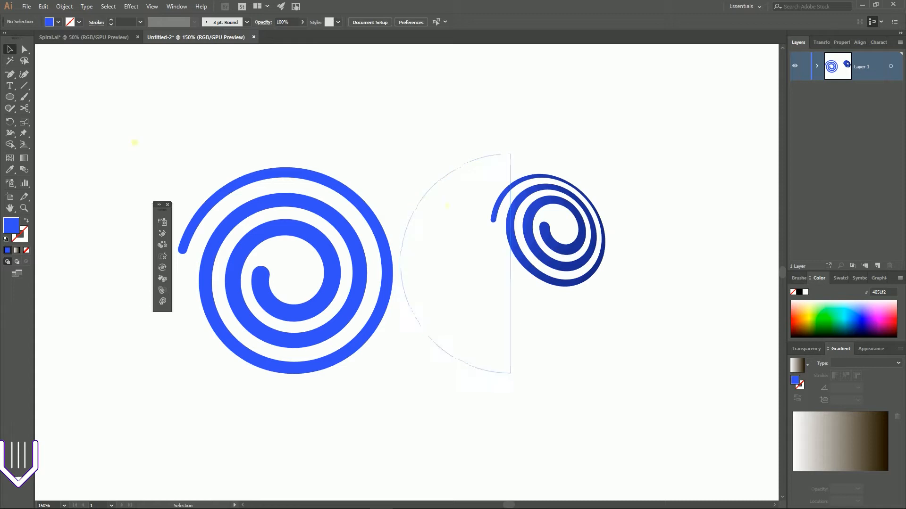
# Step: Delete the flat symbol spiral and move the 3D spiral into its place
pyautogui.press('\\')
pyautogui.press('v')
pyautogui.click(302, 208)
pyautogui.press('Delete')
pyautogui.moveTo(542, 234); pyautogui.dragTo(307, 249)
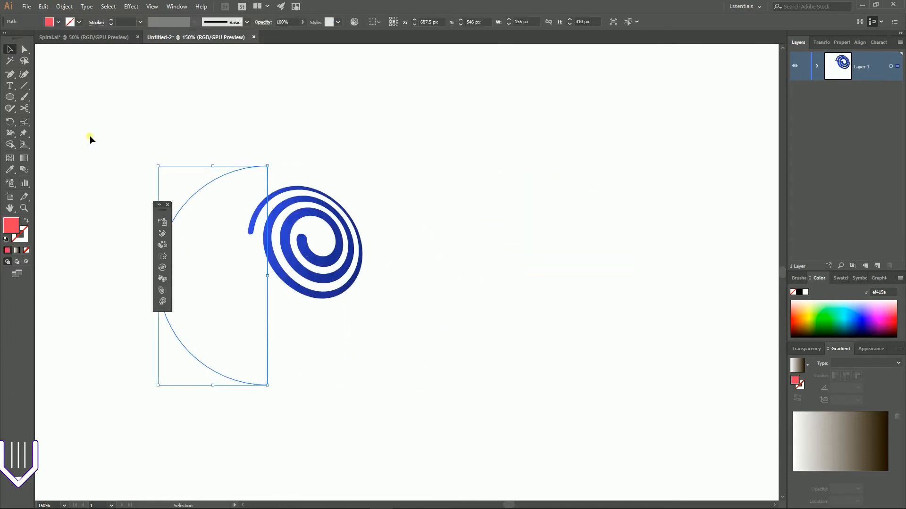
# Step: Draw a 12 pt diagonal line about 103 by 54 px from the spiral's center past its upper-right edge, and nudge it into place
pyautogui.press('\\')
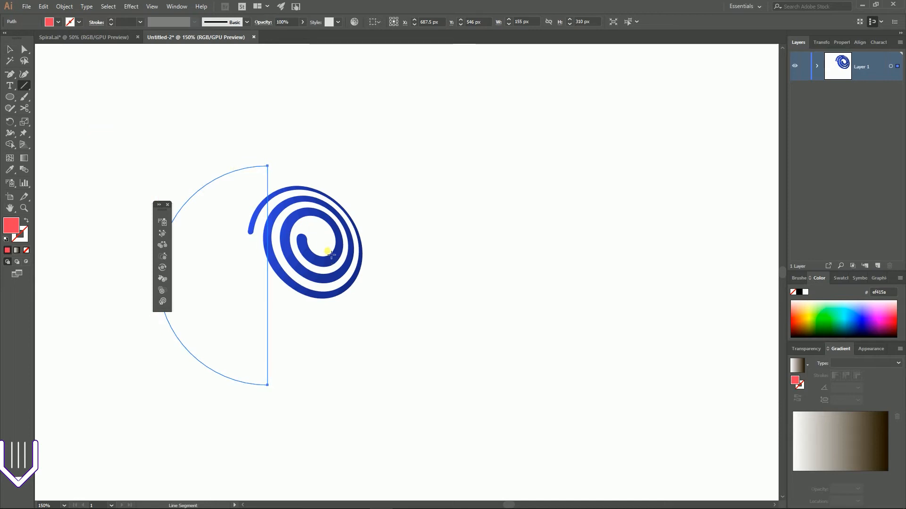
pyautogui.moveTo(326, 250); pyautogui.dragTo(399, 212)
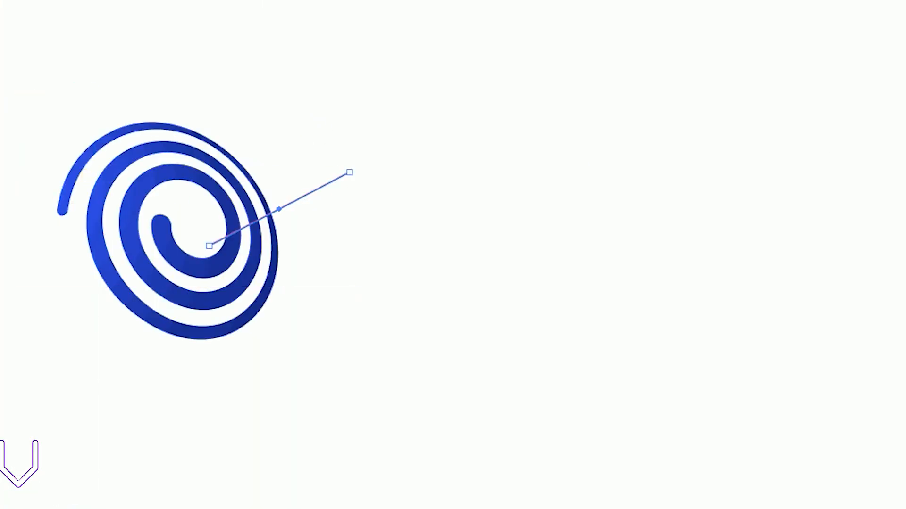
pyautogui.click(98, 63)
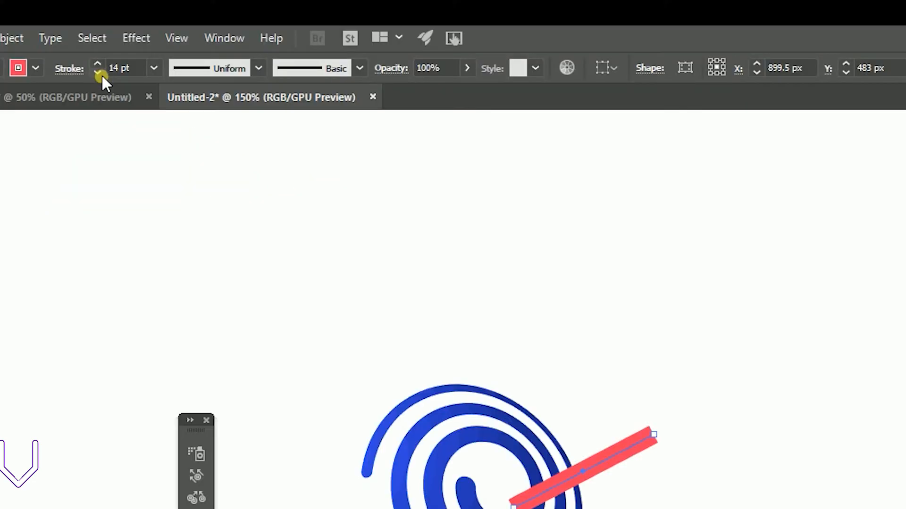
pyautogui.click(97, 73)
pyautogui.click(97, 73)
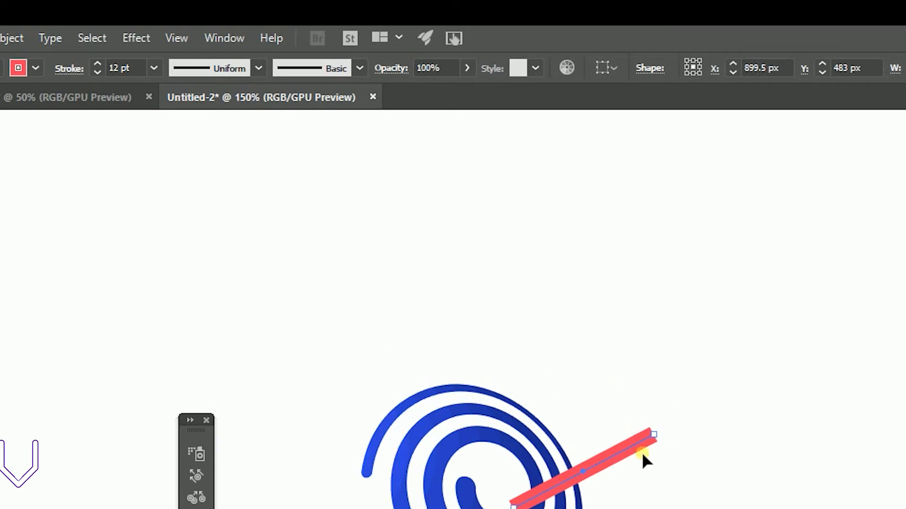
pyautogui.moveTo(595, 471); pyautogui.dragTo(591, 477)
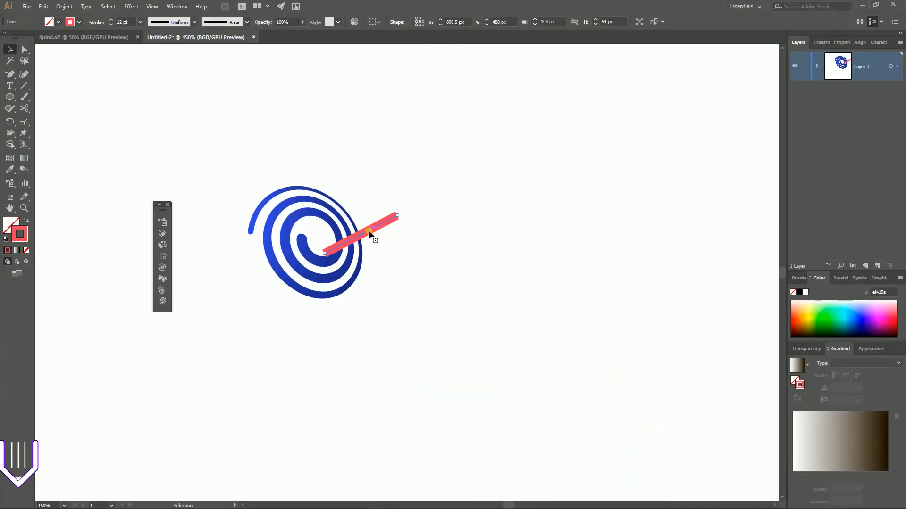
pyautogui.press('Up')
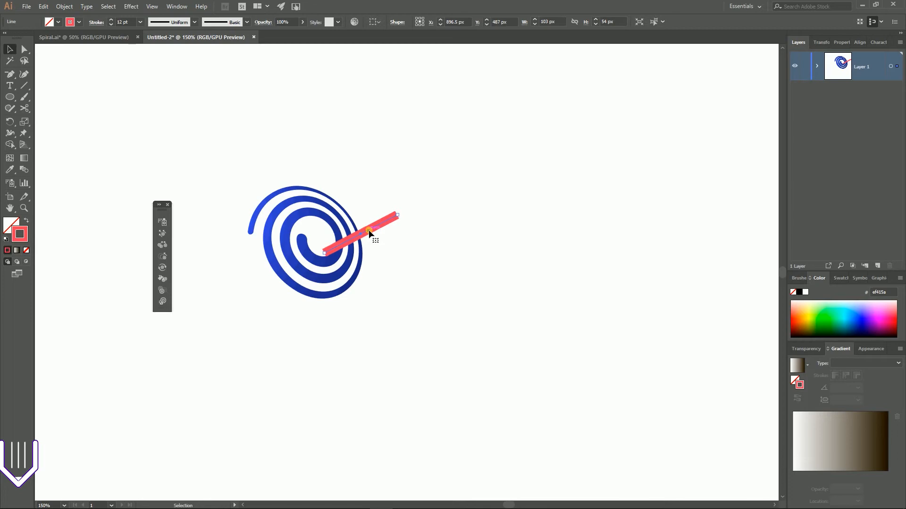
# Step: Nudge the red diagonal line slightly down and to the right over the spiral's center, and deselect it
pyautogui.click(423, 234)
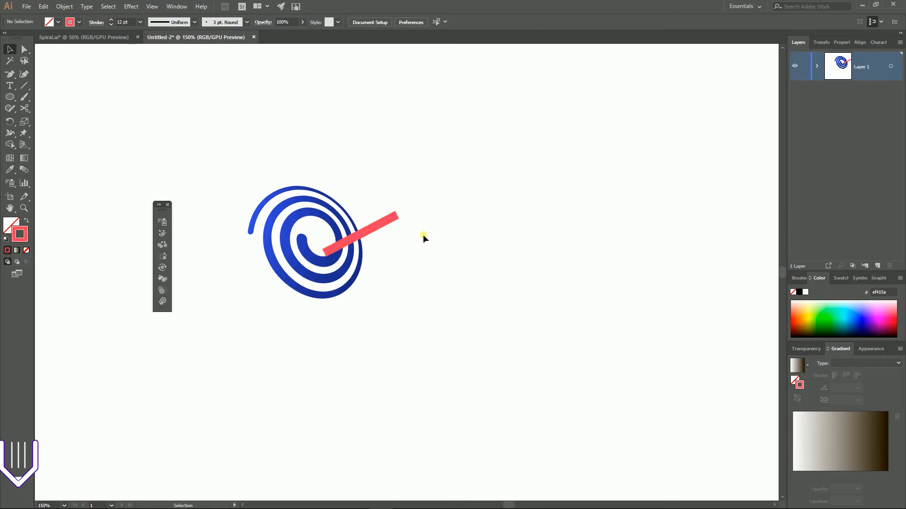
pyautogui.click(368, 229)
pyautogui.hotkey('ctrl', '=')
pyautogui.hotkey('ctrl', '=')
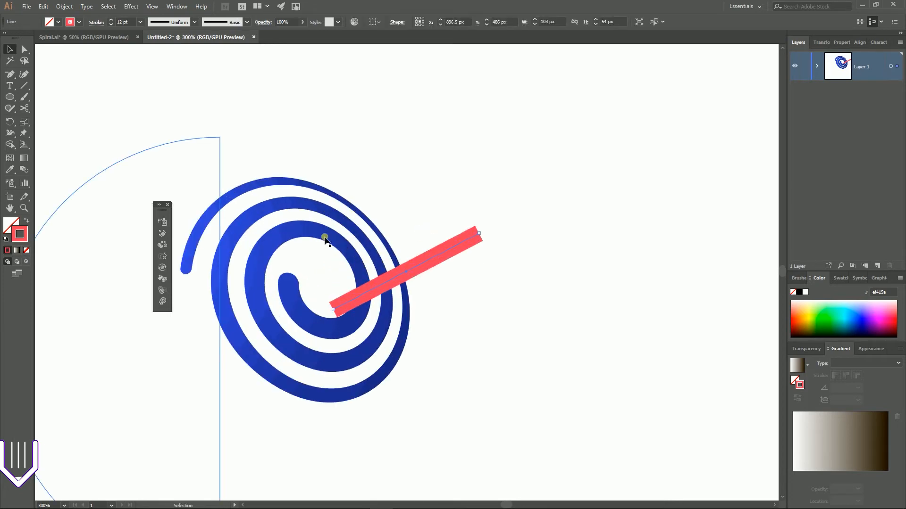
pyautogui.click(870, 23)
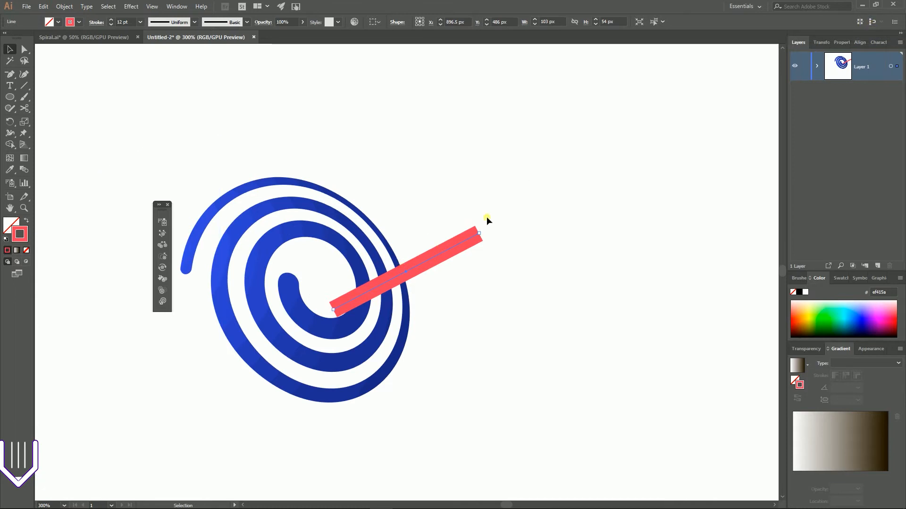
pyautogui.press('Down')
pyautogui.press('Down')
pyautogui.press('Down')
pyautogui.press('Right')
pyautogui.press('Right')
pyautogui.press('Down')
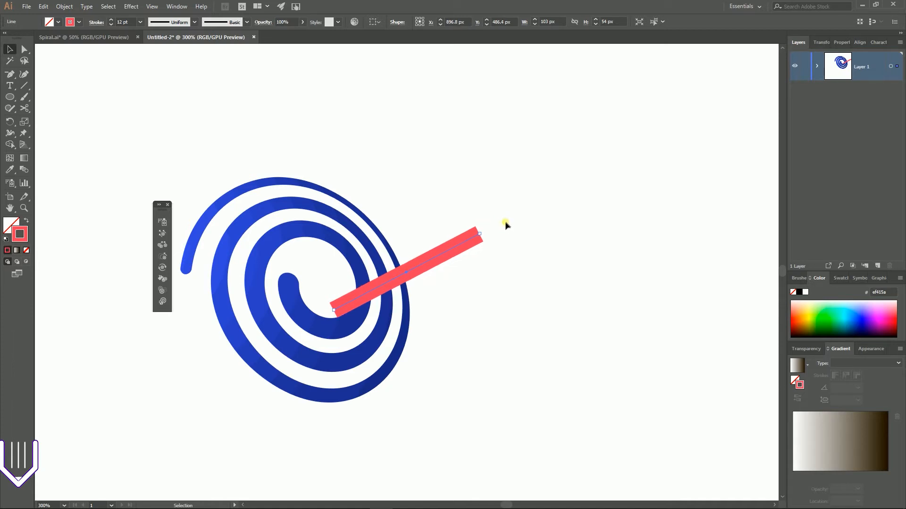
pyautogui.moveTo(493, 231); pyautogui.dragTo(344, 352)
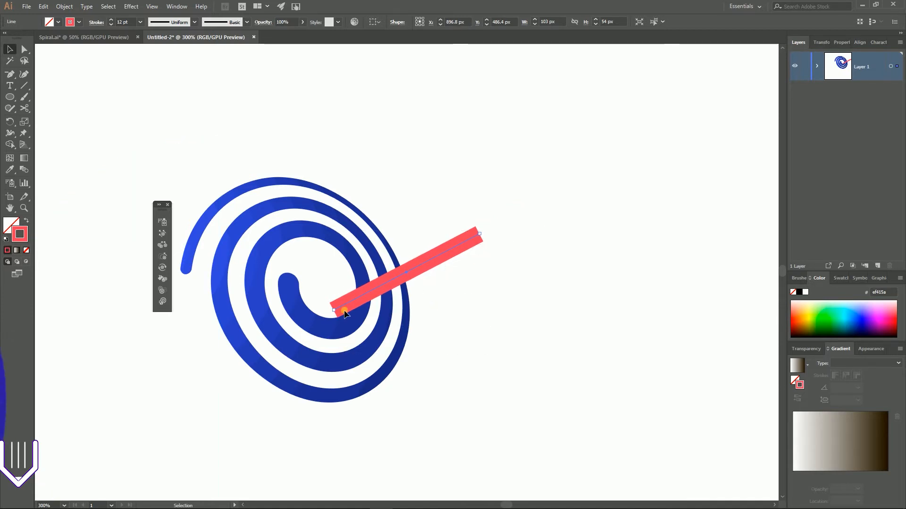
pyautogui.click(747, 186)
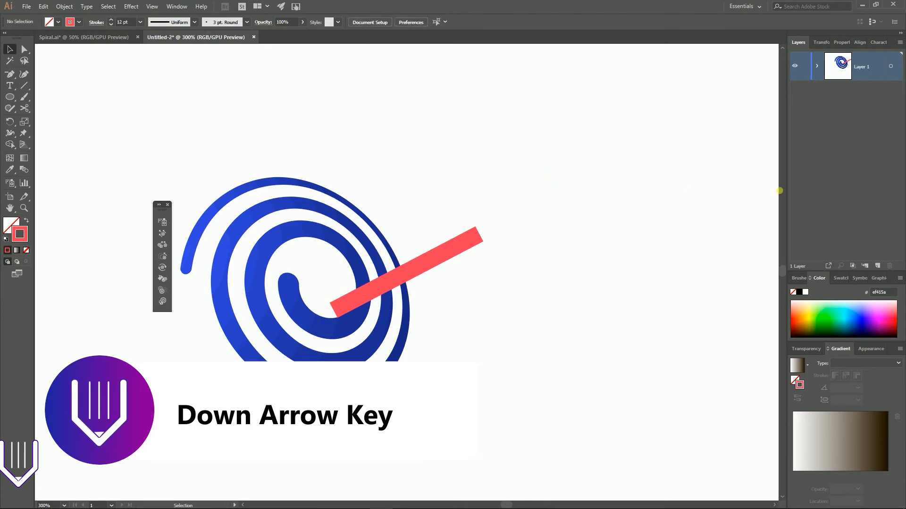
# Step: Copy the red diagonal line and paste the duplicate in front, exactly on top of the original
pyautogui.scroll(-2, 528, 218)
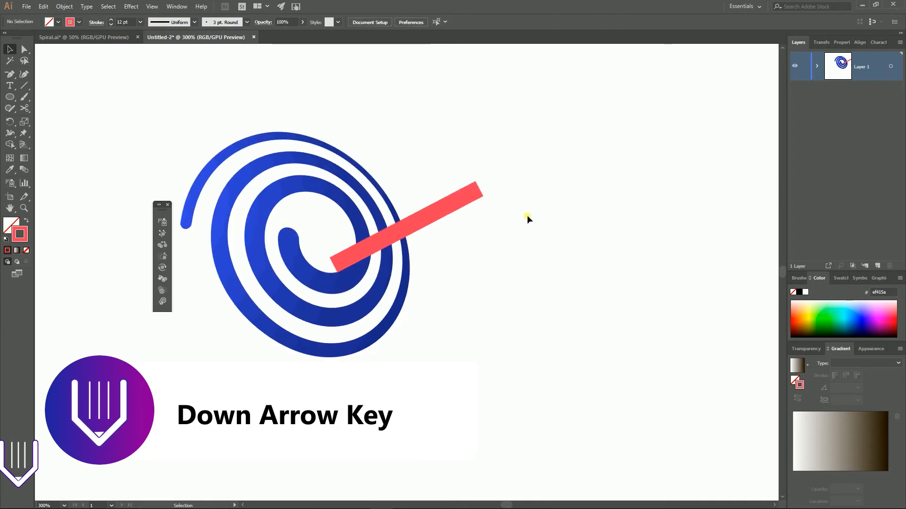
pyautogui.scroll(1, 528, 218)
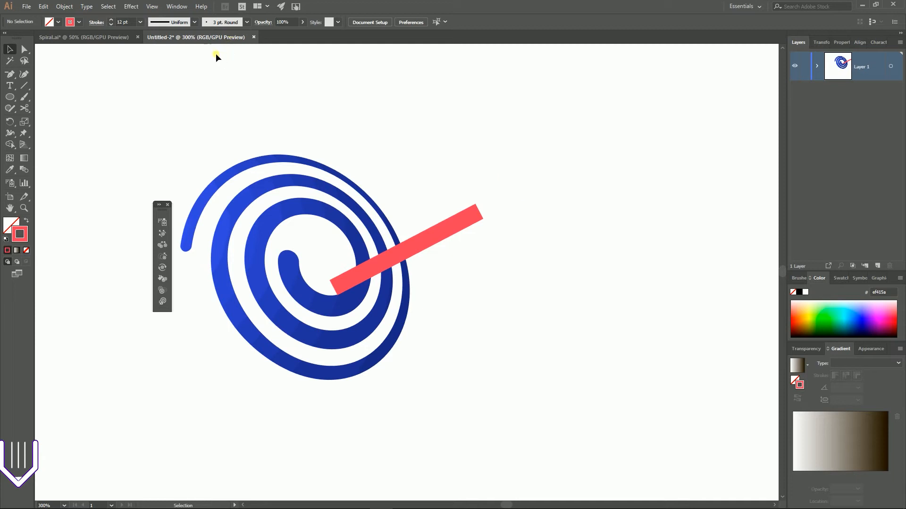
pyautogui.click(402, 259)
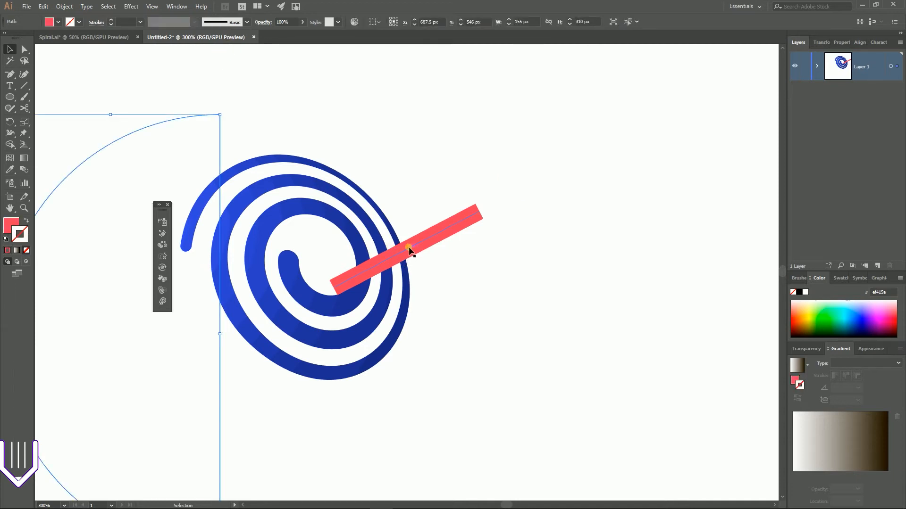
pyautogui.click(410, 249)
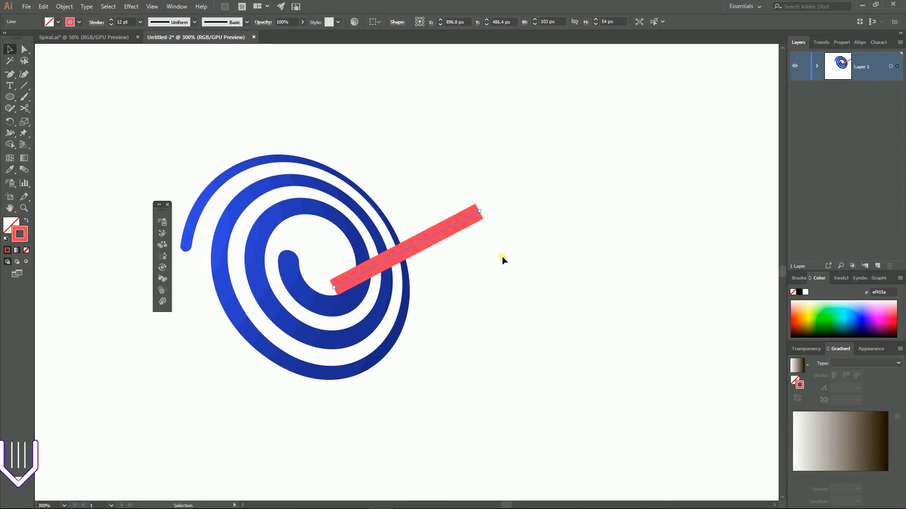
pyautogui.hotkey('ctrl', 'c')
pyautogui.hotkey('ctrl', 'v')
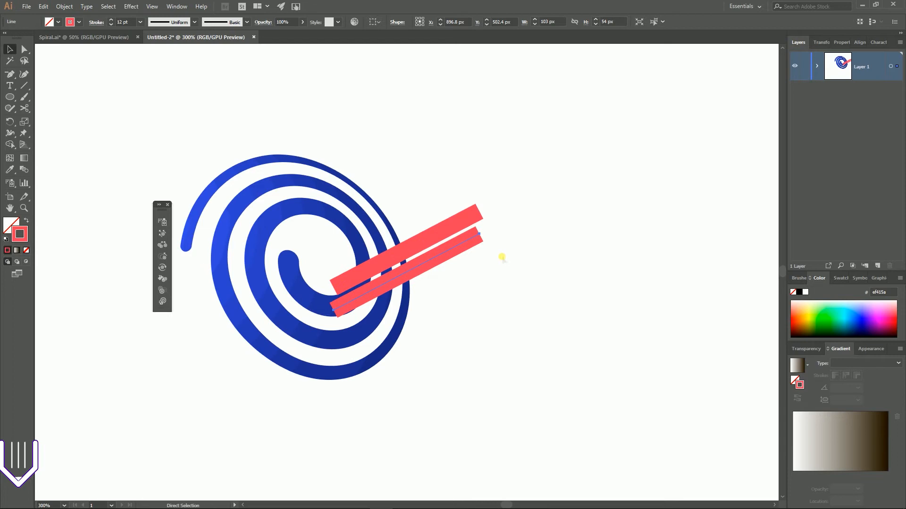
pyautogui.hotkey('ctrl', 'z')
pyautogui.hotkey('ctrl', 'f')
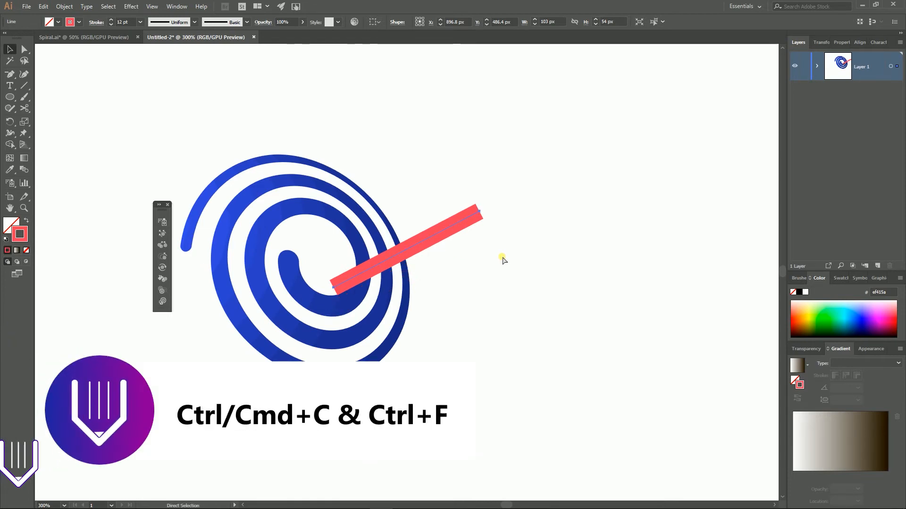
# Step: Apply the Arrow 20 arrowhead to the end point of the upper line copy and scale that arrowhead to 50%
pyautogui.click(815, 75)
pyautogui.click(886, 96)
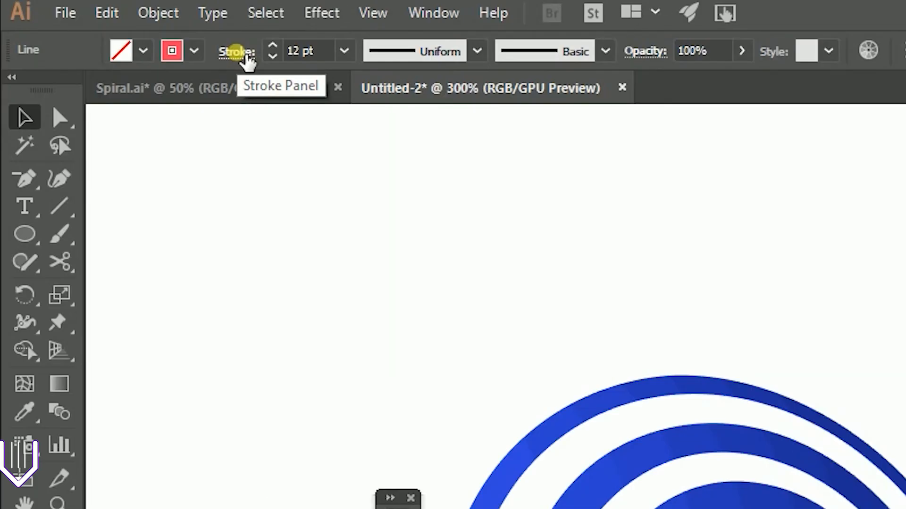
pyautogui.click(236, 52)
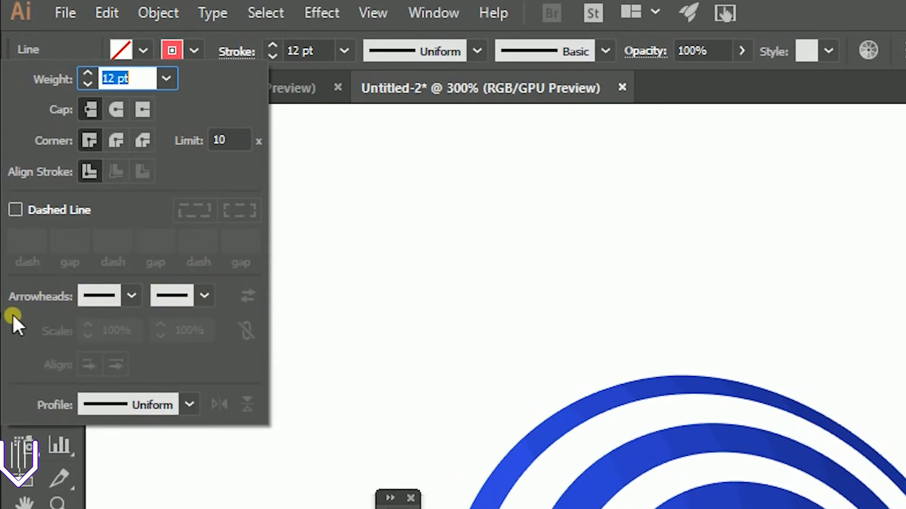
pyautogui.click(198, 297)
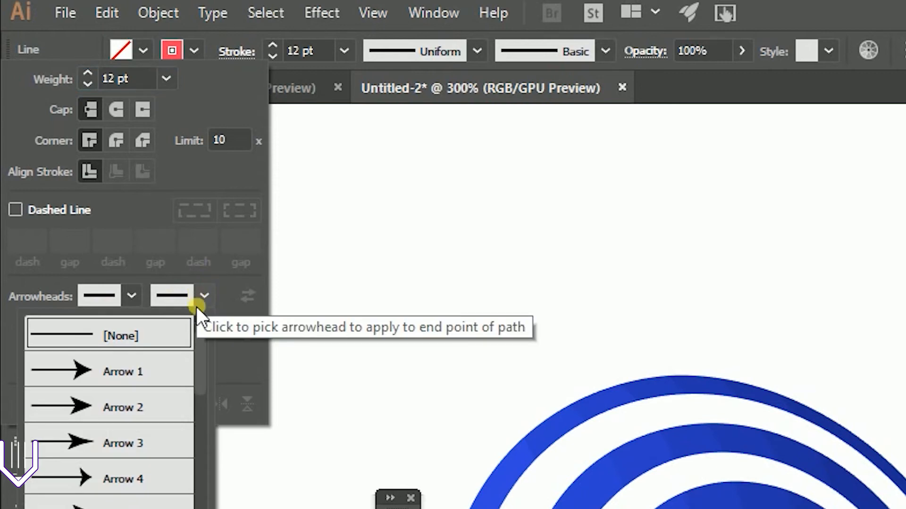
pyautogui.scroll(-7, 190, 395)
pyautogui.scroll(2, 190, 395)
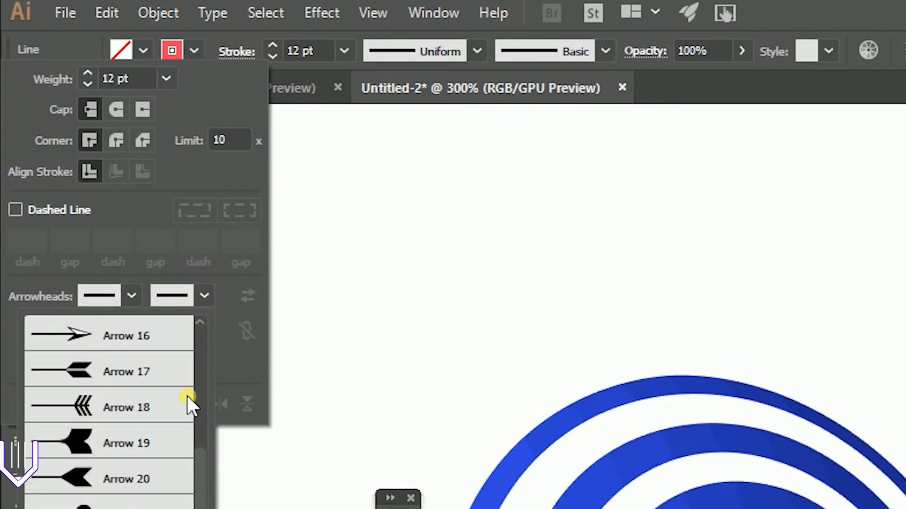
pyautogui.click(130, 482)
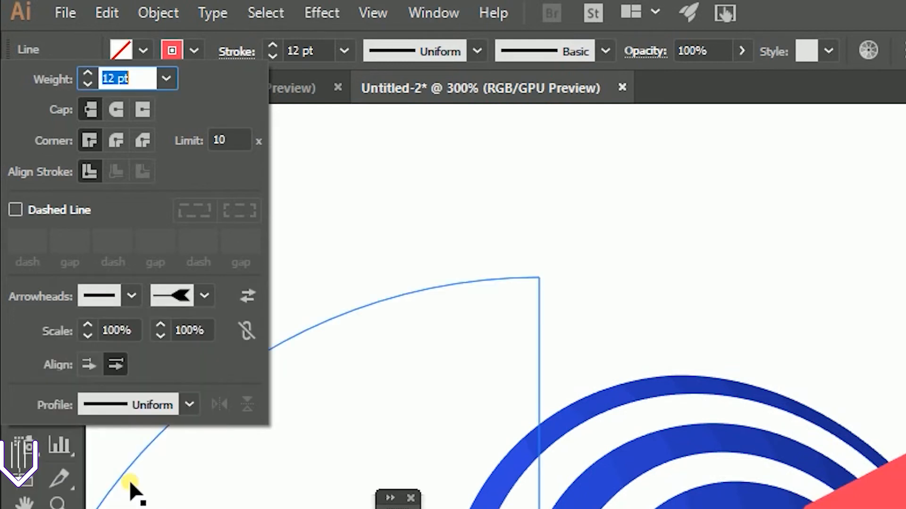
pyautogui.click(189, 332)
pyautogui.press('BackSpace')
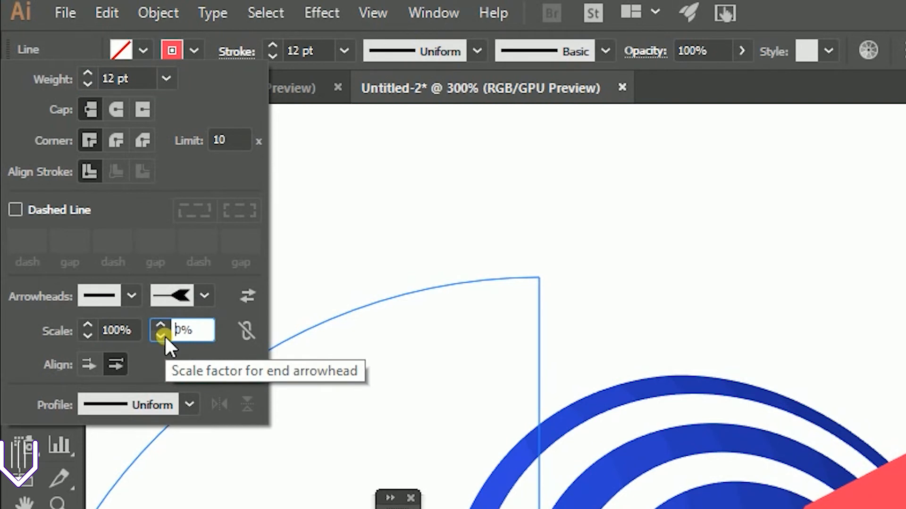
pyautogui.write('5')
pyautogui.click(165, 338)
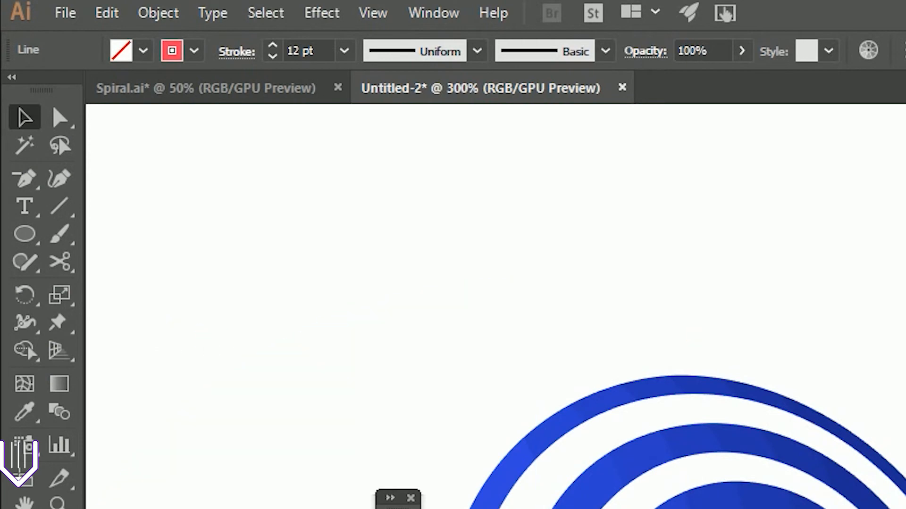
# Step: Move the arrowhead line about 74 px right and 39 px up along the diagonal, extending it beyond the plain line
pyautogui.moveTo(412, 248); pyautogui.dragTo(516, 193)
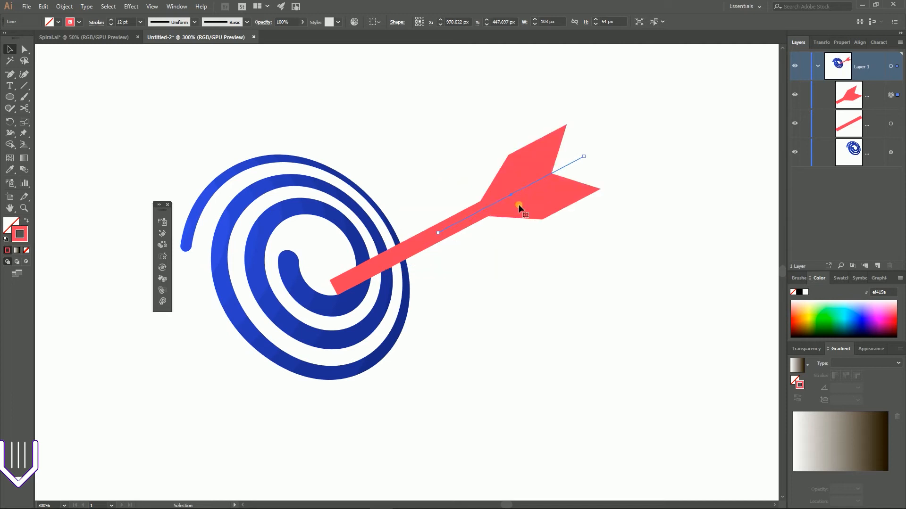
pyautogui.click(513, 245)
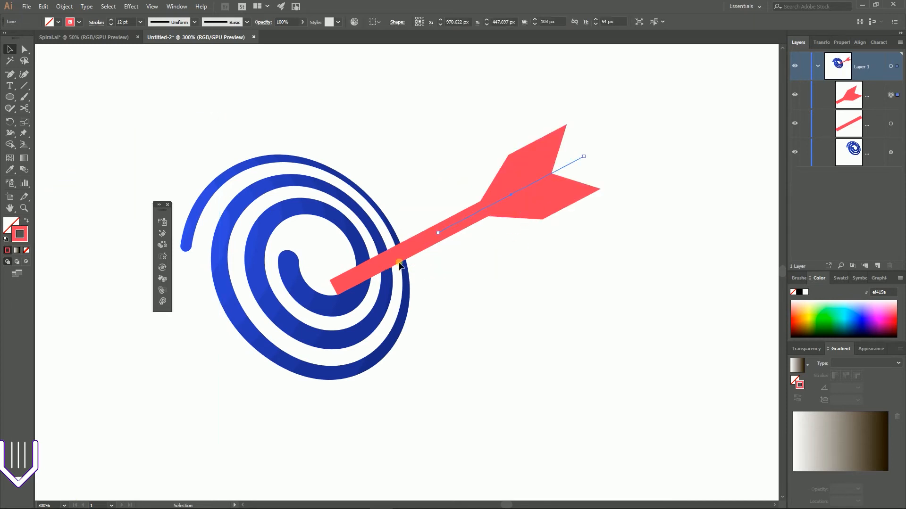
pyautogui.moveTo(440, 254); pyautogui.dragTo(441, 258)
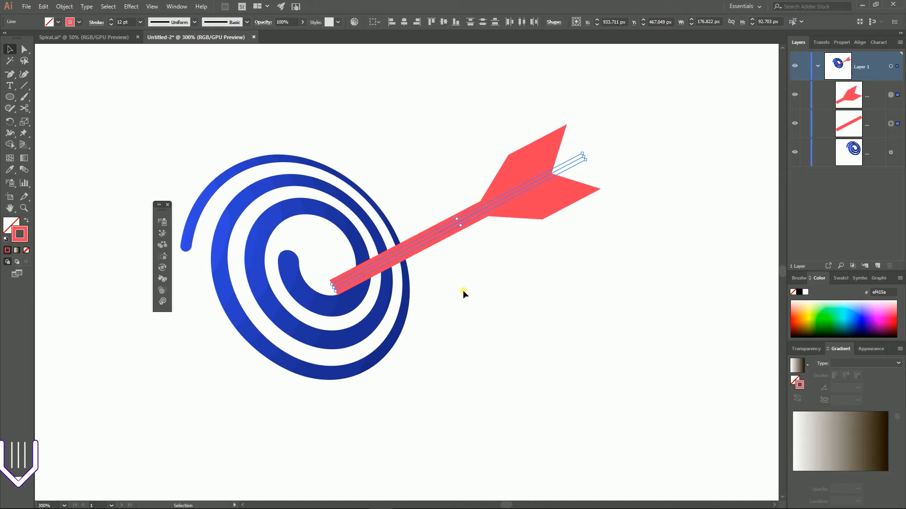
# Step: Set the plain diagonal line's stroke color to white (ffffff) so it cuts a gap through the spiral
pyautogui.click(890, 124)
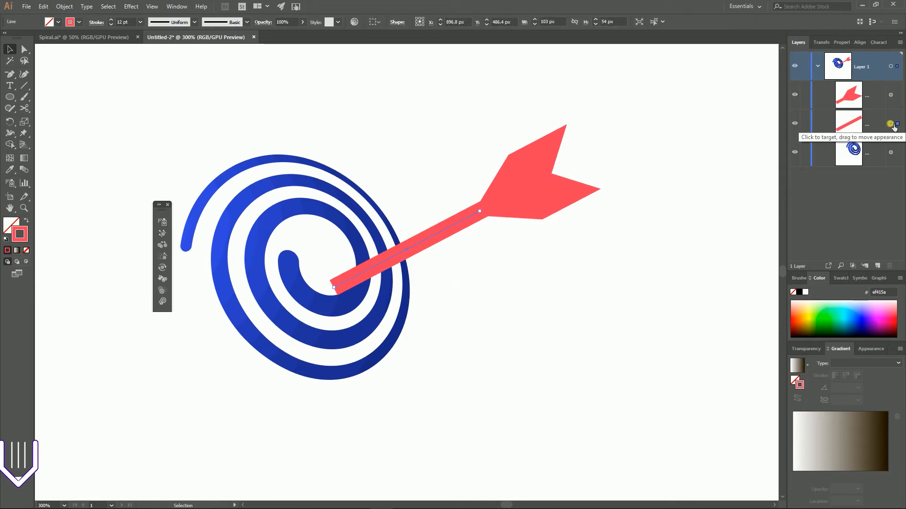
pyautogui.doubleClick(24, 236)
pyautogui.write('ffffff')
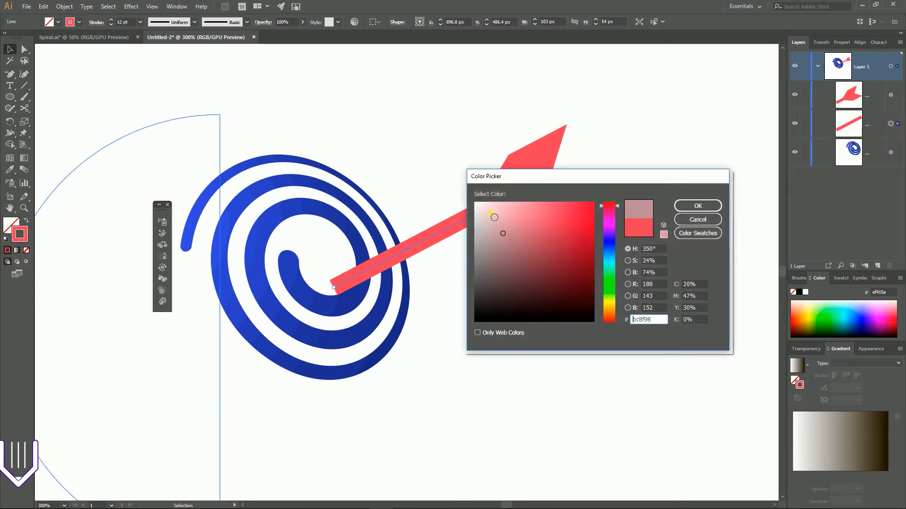
pyautogui.click(682, 205)
pyautogui.click(572, 255)
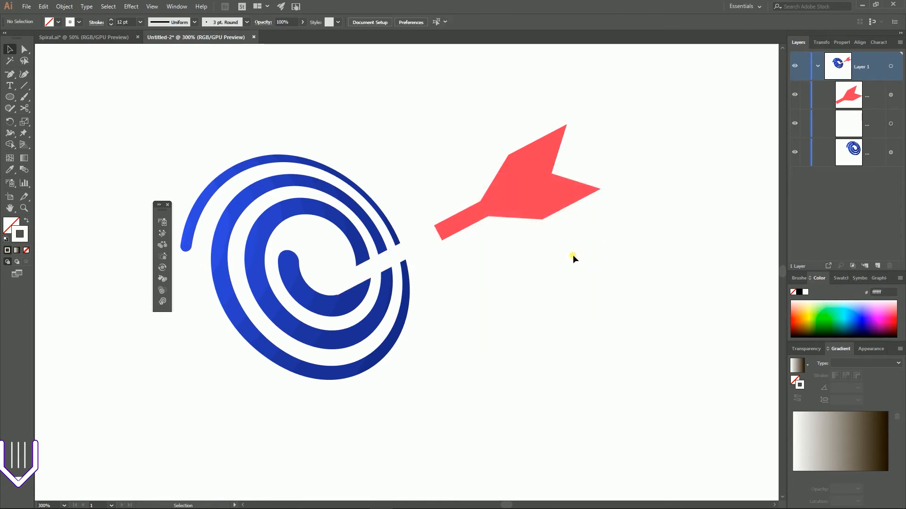
# Step: Convert the red arrowhead line to filled shapes with Outline Stroke
pyautogui.click(457, 222)
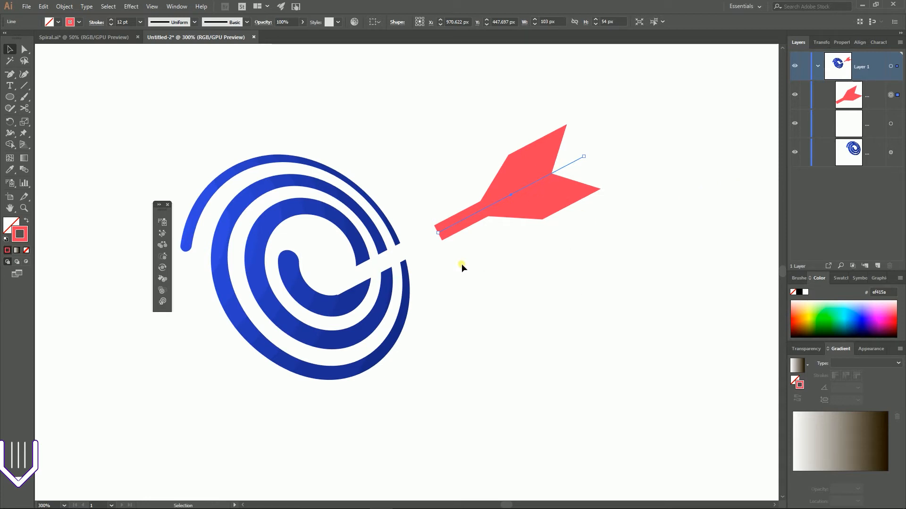
pyautogui.click(64, 6)
pyautogui.moveTo(103, 220)
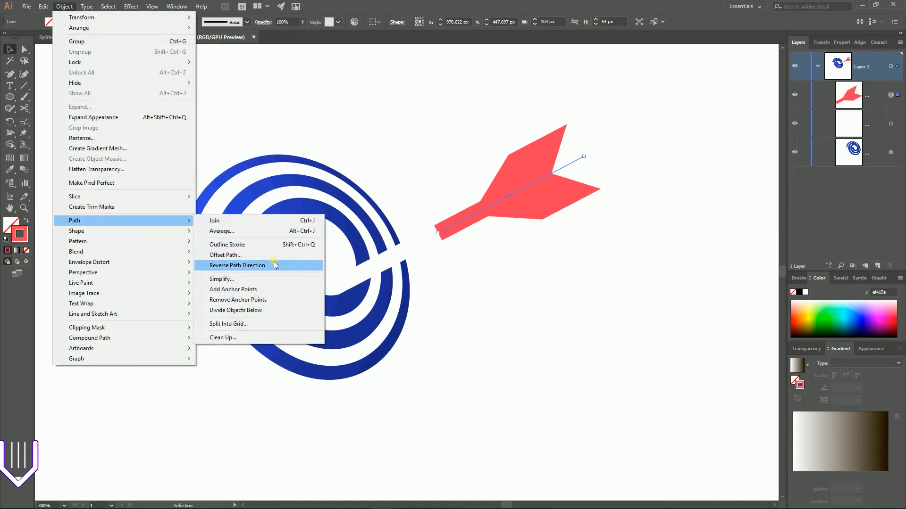
pyautogui.click(250, 245)
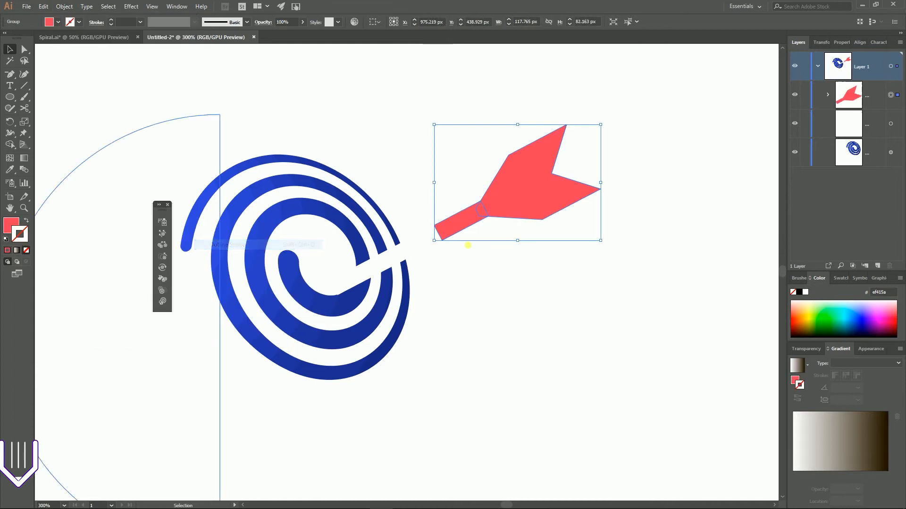
# Step: Isolate the outlined arrow group, delete its short rectangular shaft, and exit isolation mode
pyautogui.click(512, 242)
pyautogui.click(454, 225)
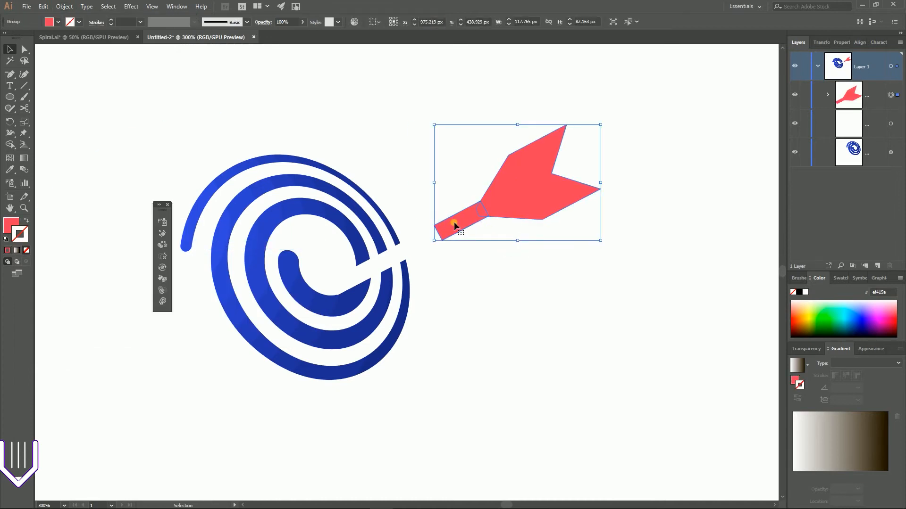
pyautogui.doubleClick(454, 225)
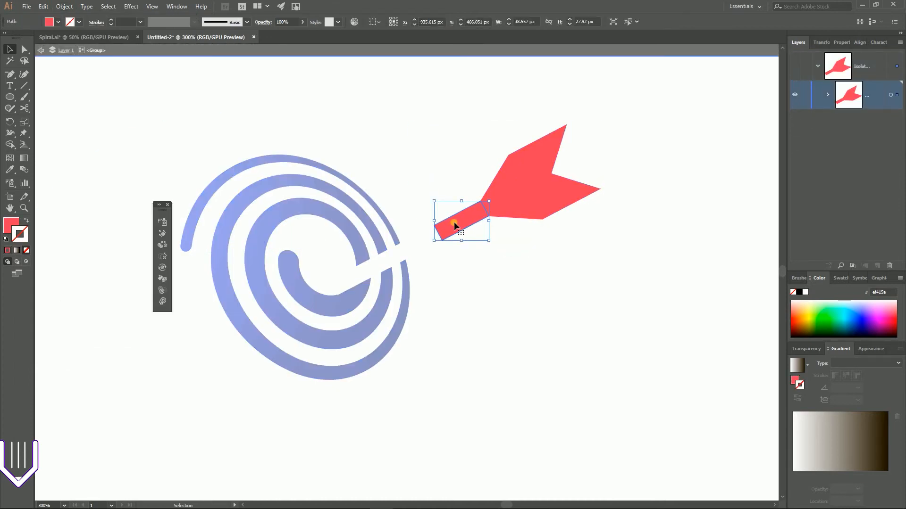
pyautogui.press('Delete')
pyautogui.click(42, 51)
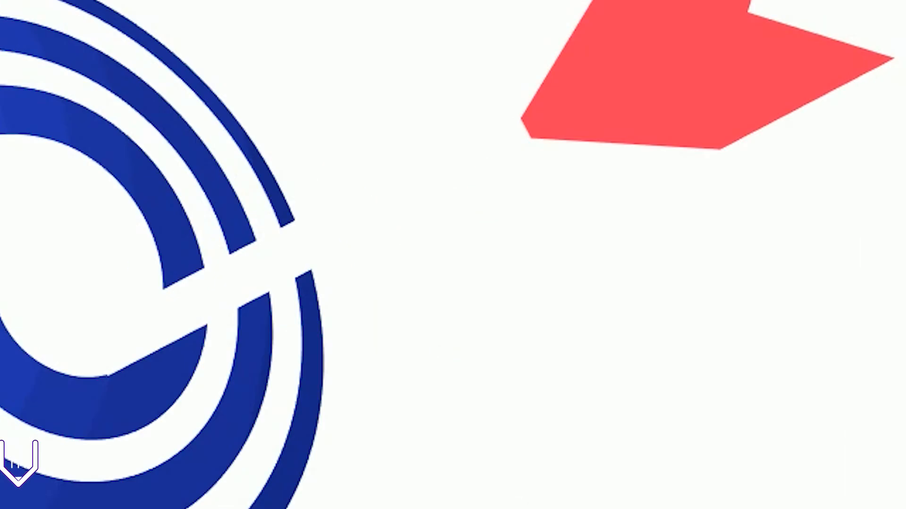
# Step: Select the two anchor points at the arrow shape's narrow lower-left end and round both corners to the maximum
pyautogui.click(521, 118)
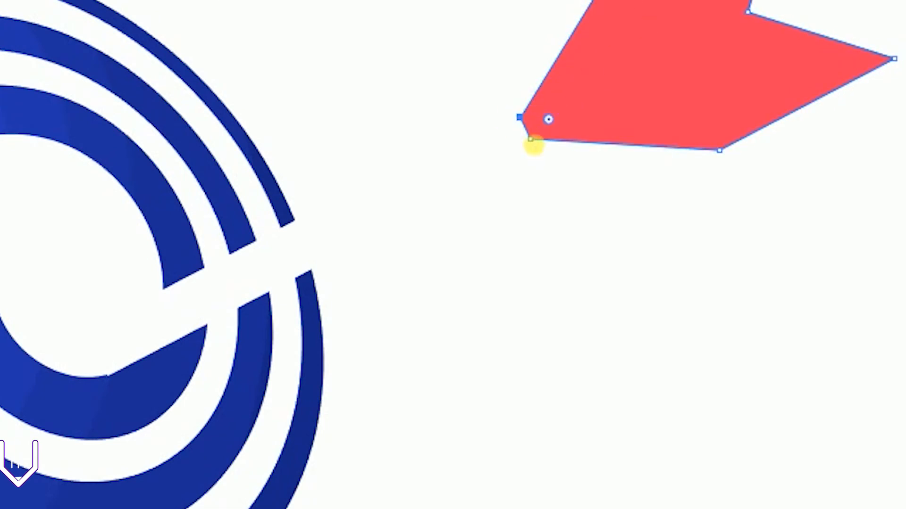
pyautogui.keyDown('shift'); pyautogui.click(530, 140); pyautogui.keyUp('shift')
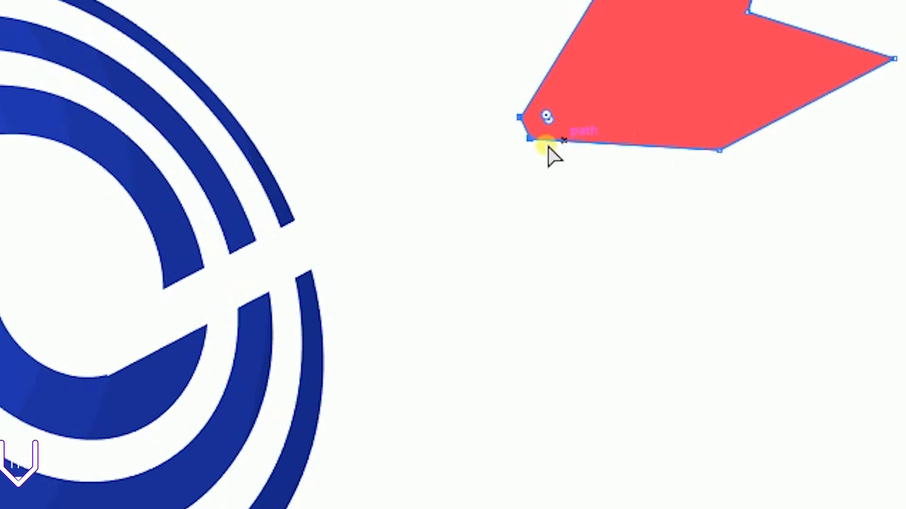
pyautogui.hotkey('ctrl', '=')
pyautogui.hotkey('ctrl', '=')
pyautogui.hotkey('ctrl', '=')
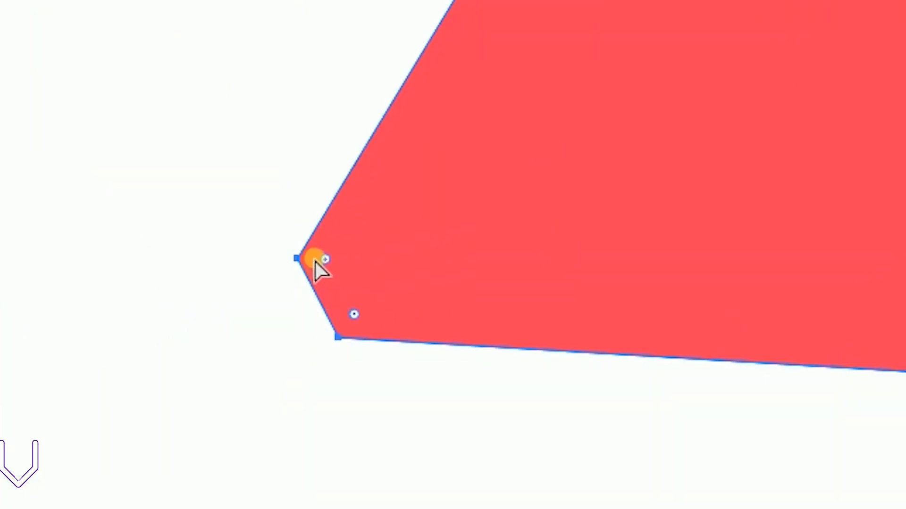
pyautogui.moveTo(326, 264); pyautogui.dragTo(740, 175)
pyautogui.click(584, 448)
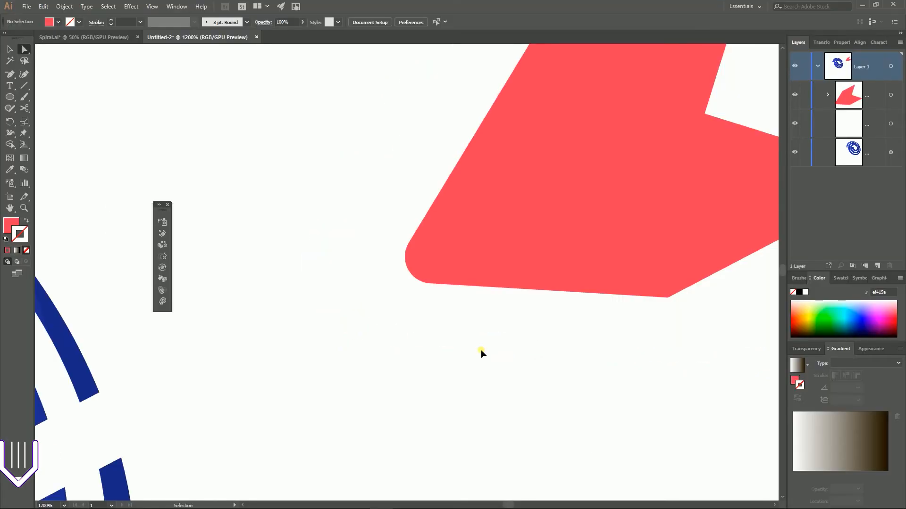
# Step: Select the red arrow shape and the white cut line together and nudge them up about 1.5 px
pyautogui.hotkey('ctrl', '-')
pyautogui.hotkey('ctrl', '-')
pyautogui.hotkey('ctrl', '-')
pyautogui.hotkey('ctrl', '-')
pyautogui.hotkey('ctrl', '-')
pyautogui.hotkey('ctrl', '+')
pyautogui.click(10, 49)
pyautogui.moveTo(505, 173); pyautogui.dragTo(384, 281)
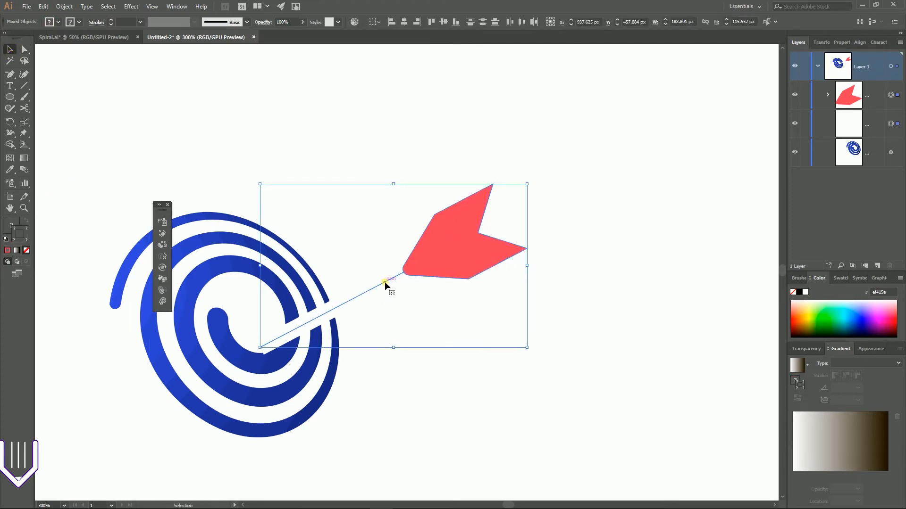
pyautogui.press('Up')
pyautogui.press('Up')
pyautogui.press('Up')
pyautogui.press('Up')
pyautogui.press('Up')
pyautogui.press('Up')
pyautogui.press('Up')
pyautogui.press('Up')
pyautogui.press('Up')
pyautogui.press('Up')
pyautogui.press('Up')
pyautogui.press('Up')
pyautogui.press('Up')
pyautogui.press('Up')
pyautogui.press('Up')
pyautogui.press('Up')
pyautogui.press('Up')
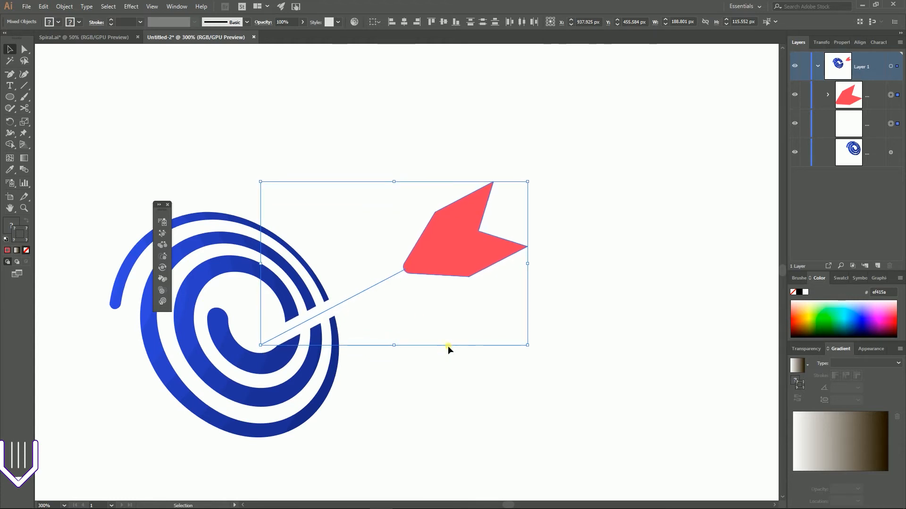
pyautogui.click(448, 347)
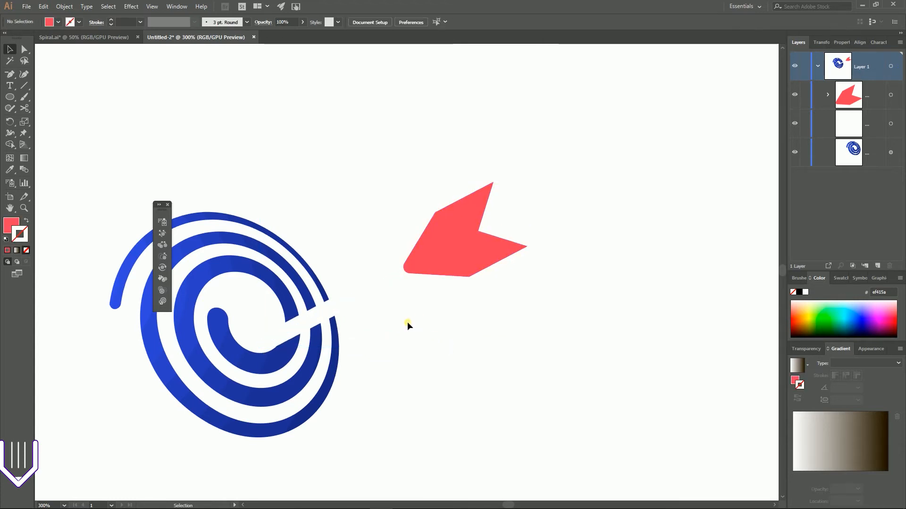
# Step: Copy the white diagonal cut line and paste the copy directly behind it
pyautogui.click(366, 298)
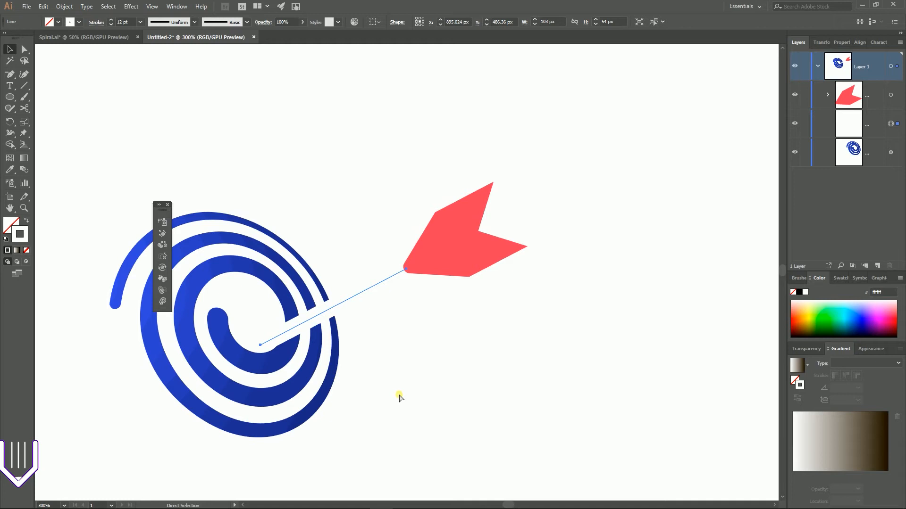
pyautogui.hotkey('ctrl', 'c')
pyautogui.hotkey('ctrl', 'b')
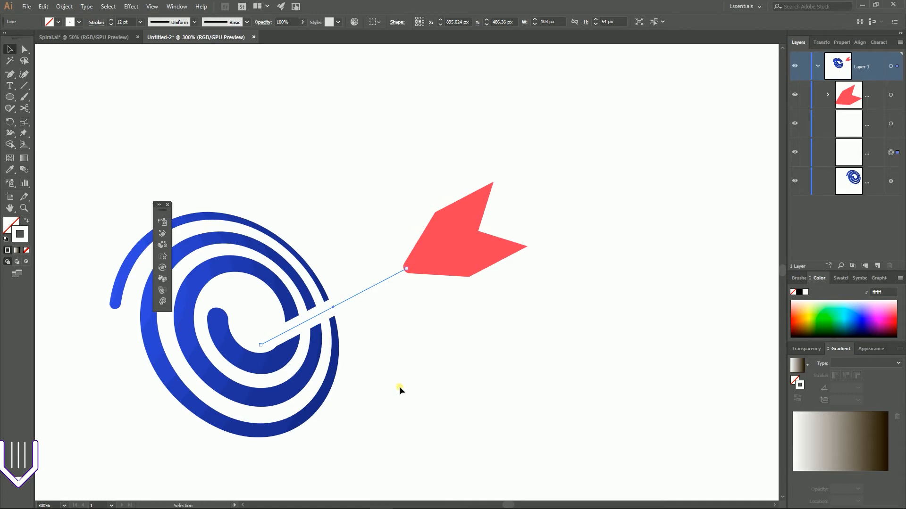
# Step: Swing the pasted line downward by moving its outer end anchor to about X 930 px, Y 536 px, keeping the inner end fixed
pyautogui.click(24, 49)
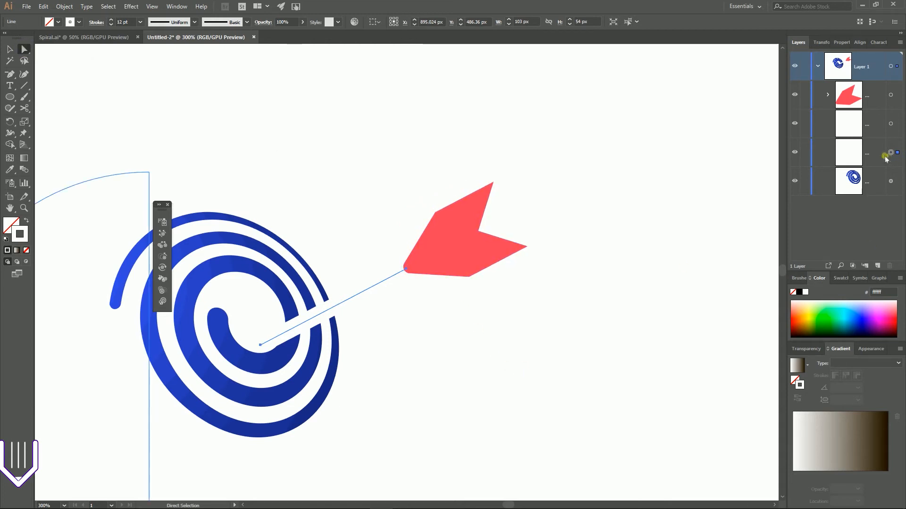
pyautogui.click(406, 268)
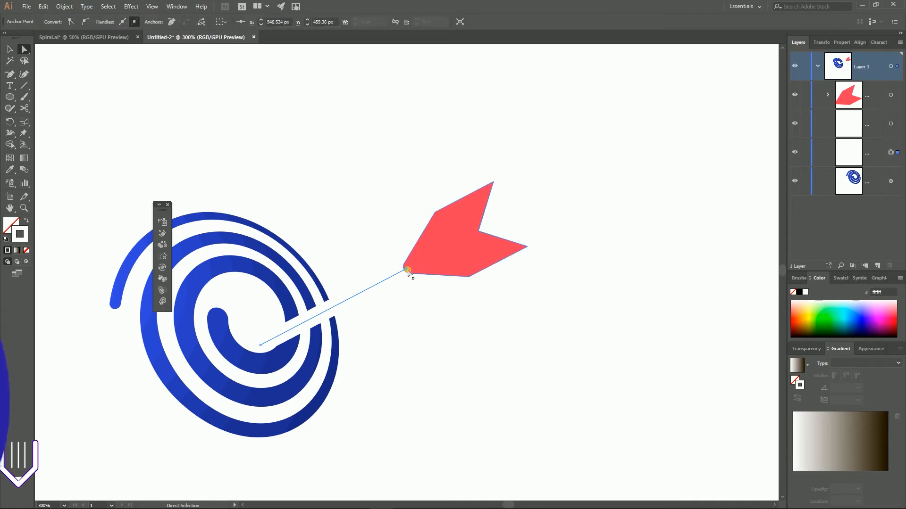
pyautogui.moveTo(409, 273); pyautogui.dragTo(399, 344)
pyautogui.moveTo(389, 303); pyautogui.dragTo(392, 351)
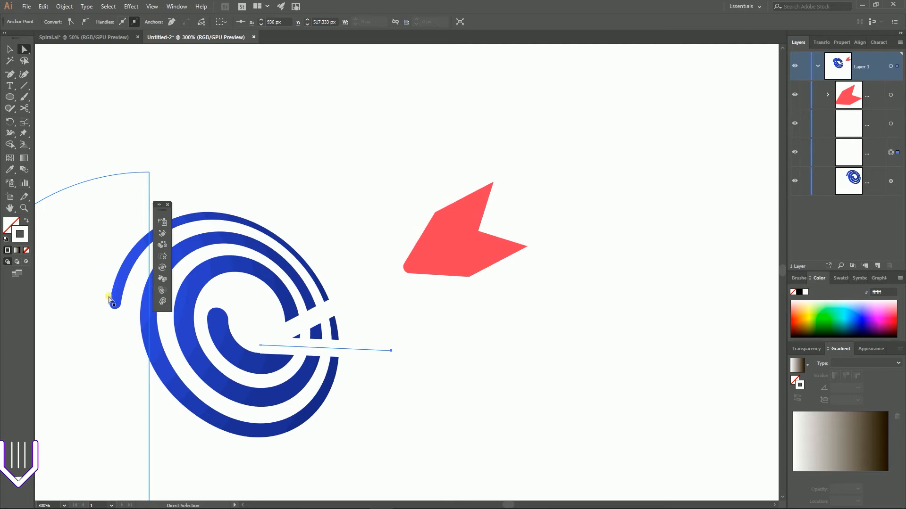
pyautogui.moveTo(391, 351); pyautogui.dragTo(383, 376)
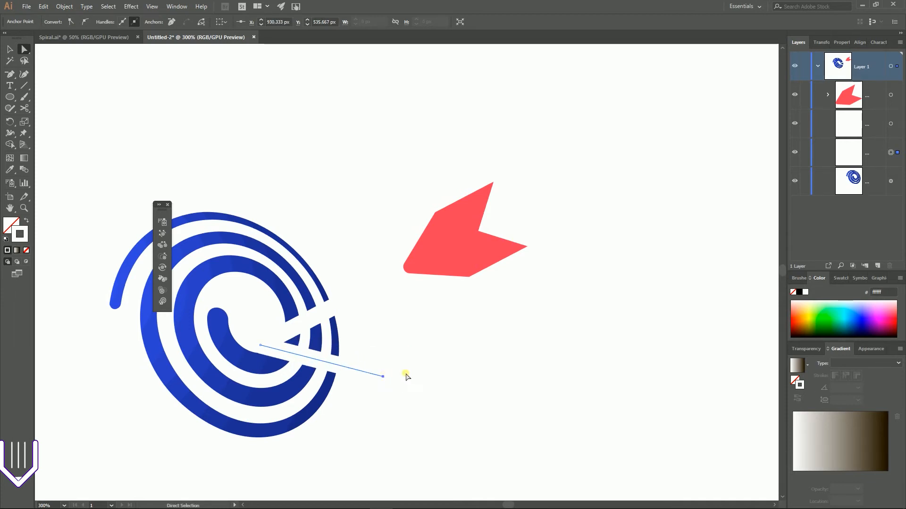
# Step: Try to set the pasted line's stroke color to dddddd with only its end anchor selected
pyautogui.click(6, 48)
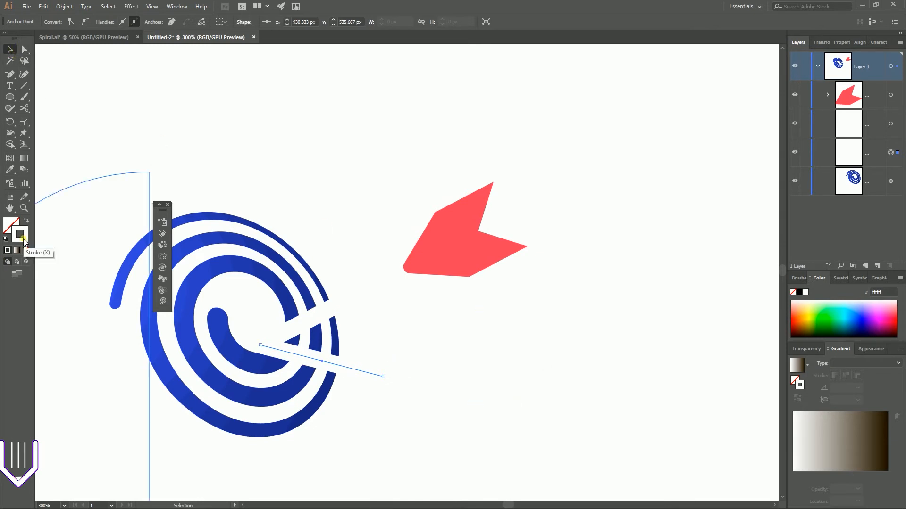
pyautogui.doubleClick(20, 238)
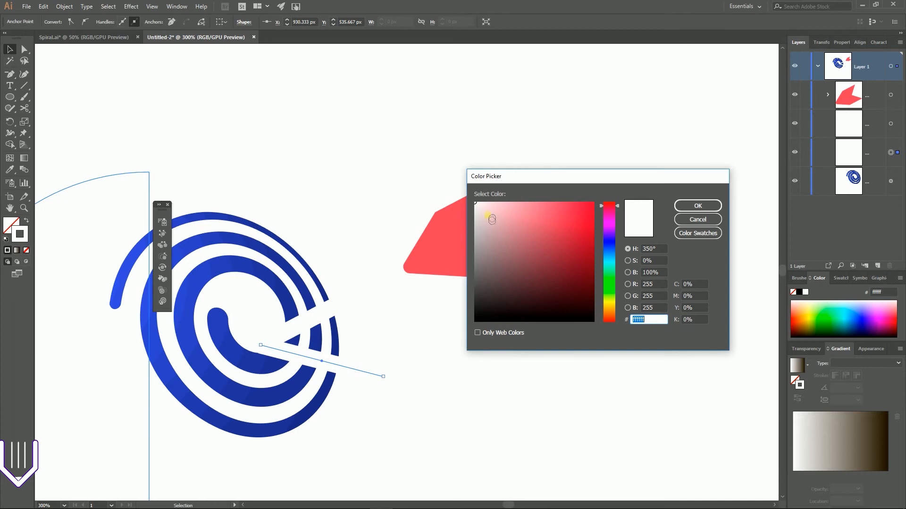
pyautogui.write('dddddd')
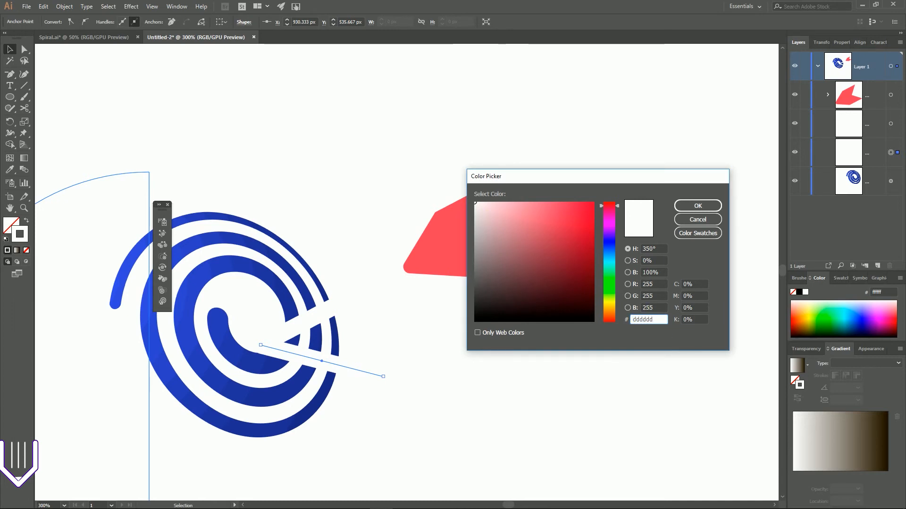
pyautogui.click(693, 208)
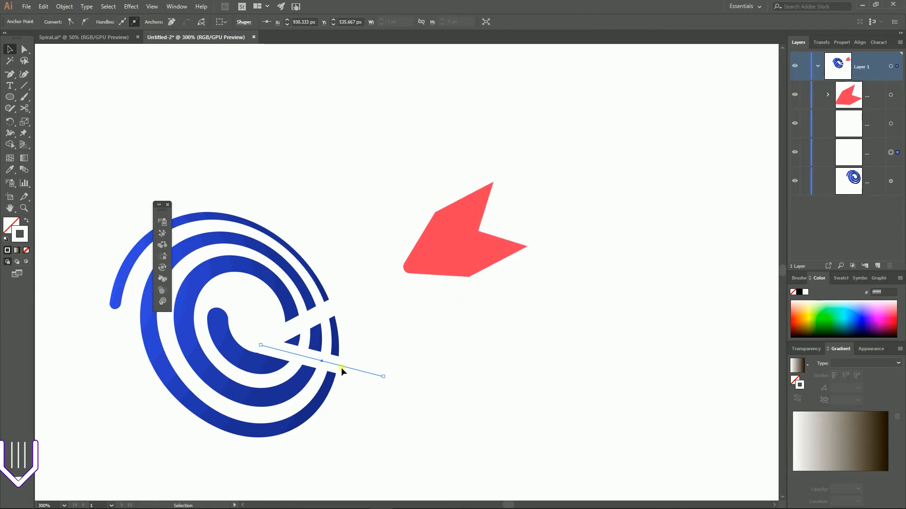
# Step: Select the whole pasted line and set its stroke color to light gray dddddd
pyautogui.click(330, 363)
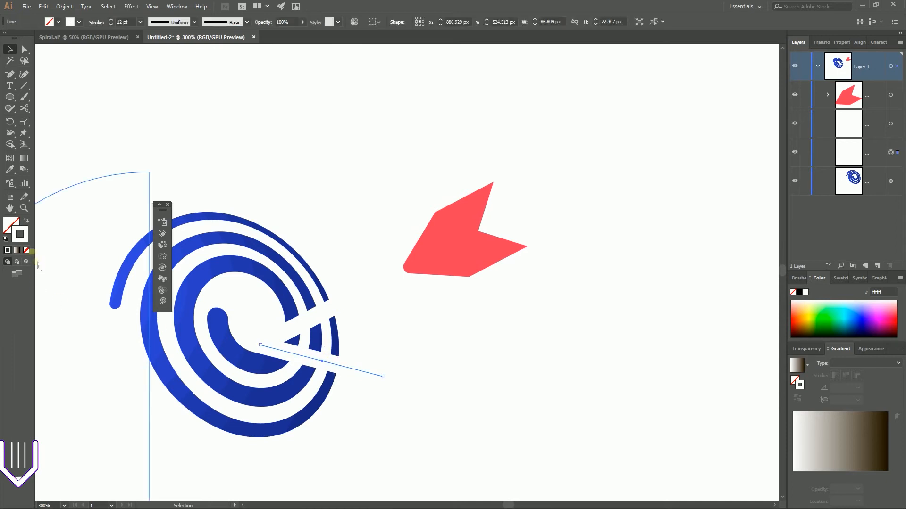
pyautogui.doubleClick(24, 240)
pyautogui.write('dddddd')
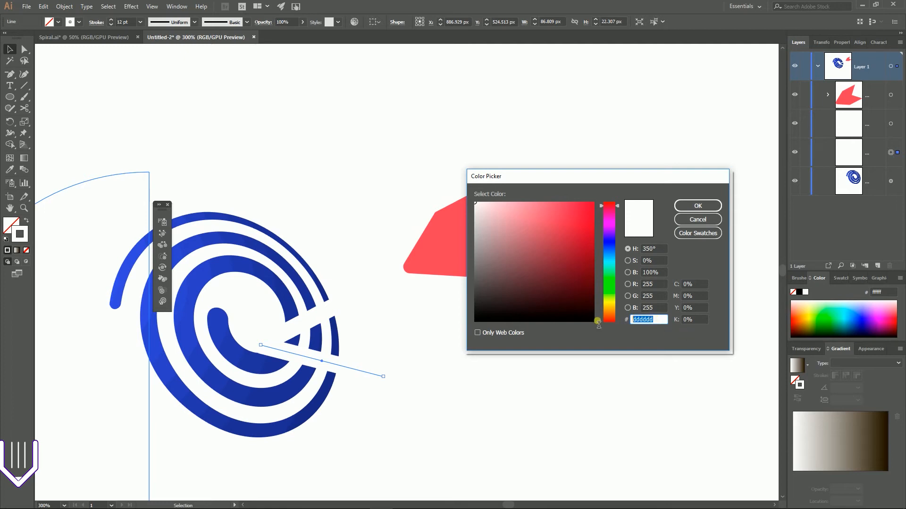
pyautogui.click(694, 206)
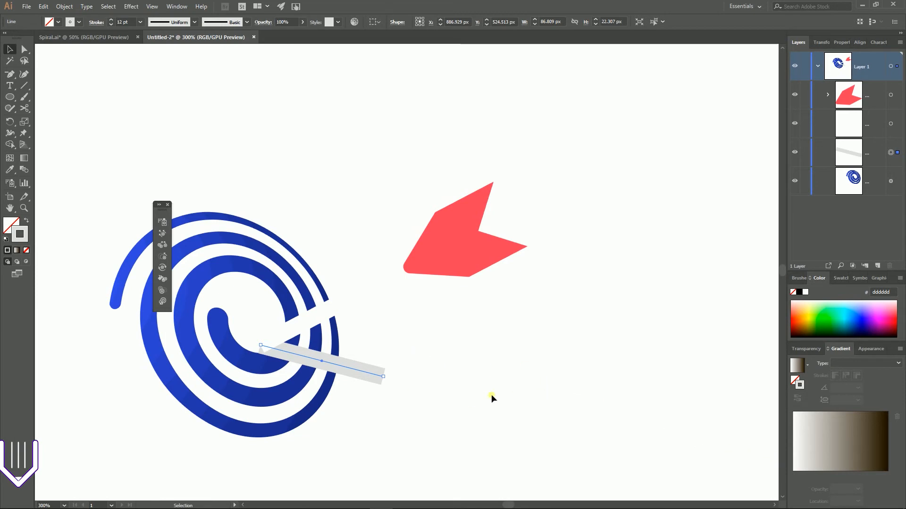
# Step: Set the gray line's blending mode to Multiply so it acts as a shadow over the spiral
pyautogui.click(806, 348)
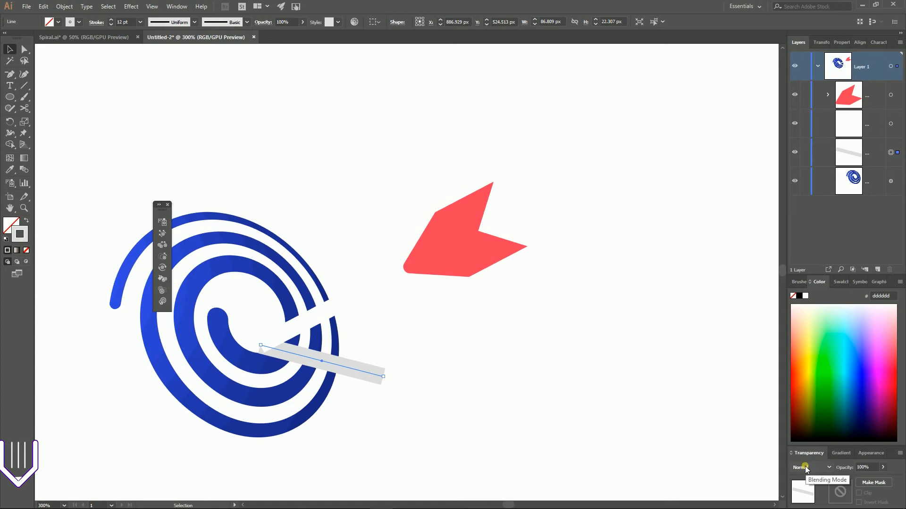
pyautogui.moveTo(809, 453); pyautogui.dragTo(620, 317)
pyautogui.click(618, 332)
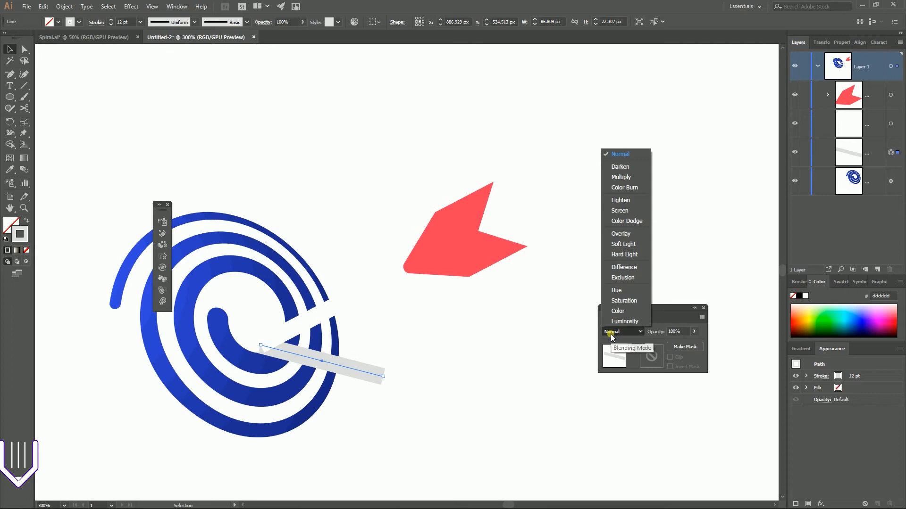
pyautogui.click(624, 177)
pyautogui.click(590, 217)
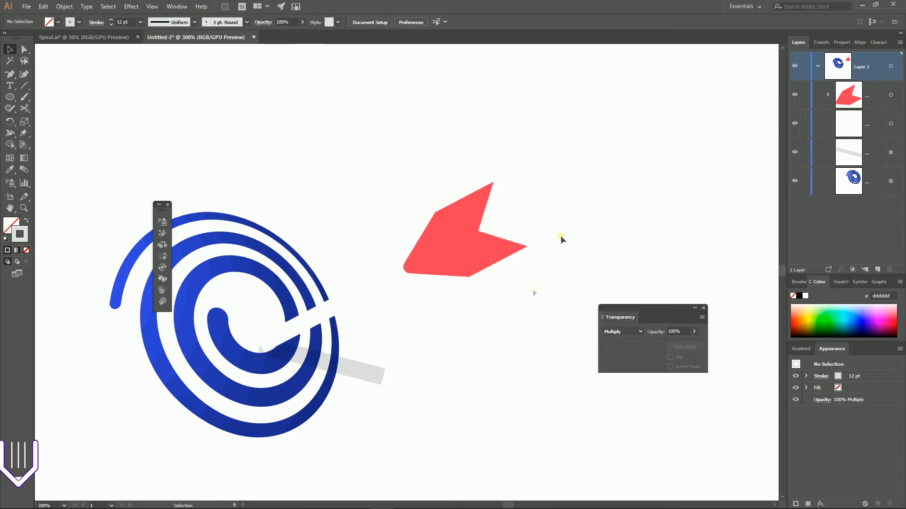
# Step: Shift the gray shadow line about 3.6 px to the right and dock the Transparency panel again
pyautogui.click(279, 333)
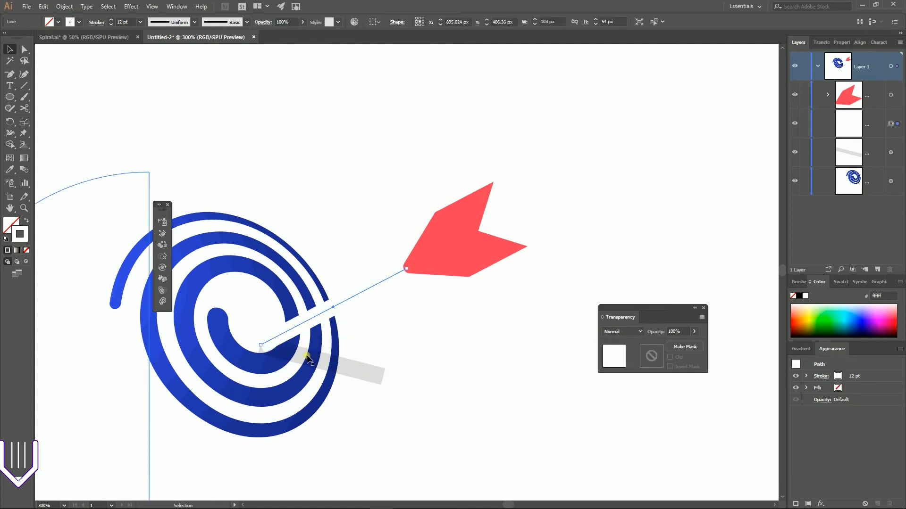
pyautogui.moveTo(307, 355); pyautogui.dragTo(316, 358)
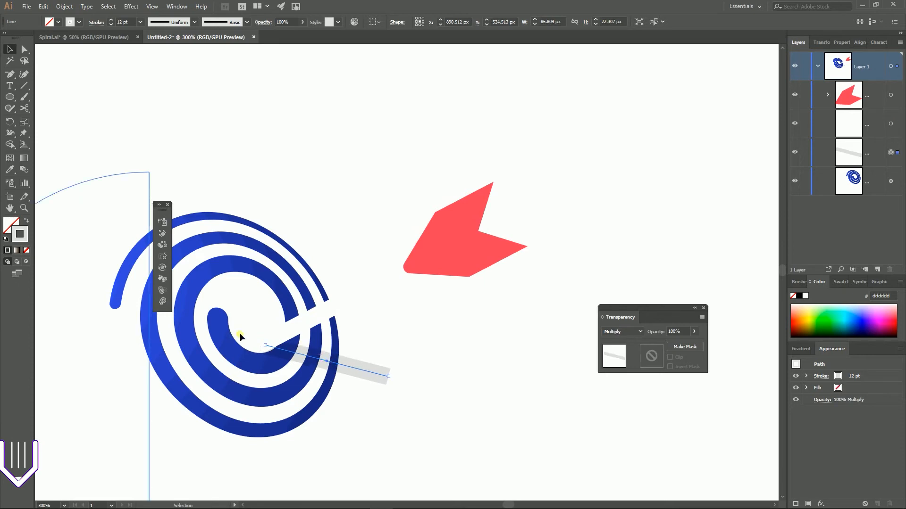
pyautogui.click(469, 344)
pyautogui.moveTo(620, 317); pyautogui.dragTo(864, 351)
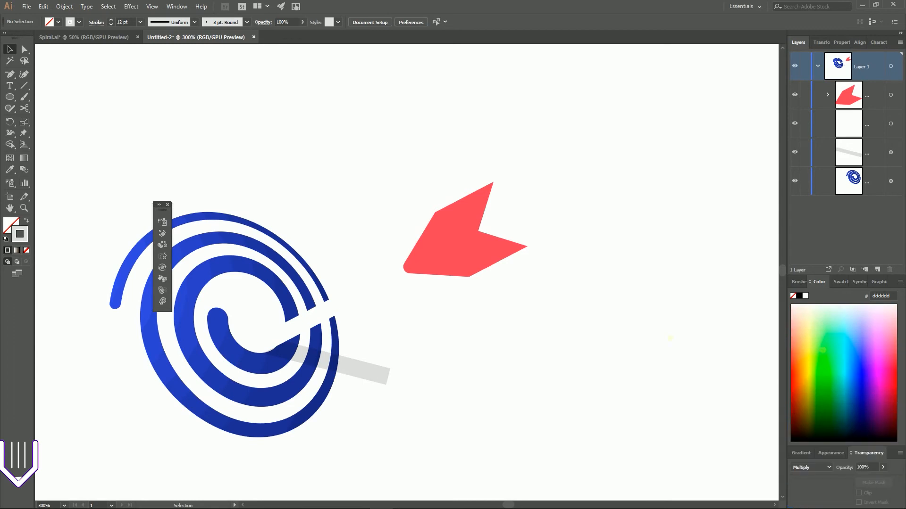
pyautogui.click(324, 312)
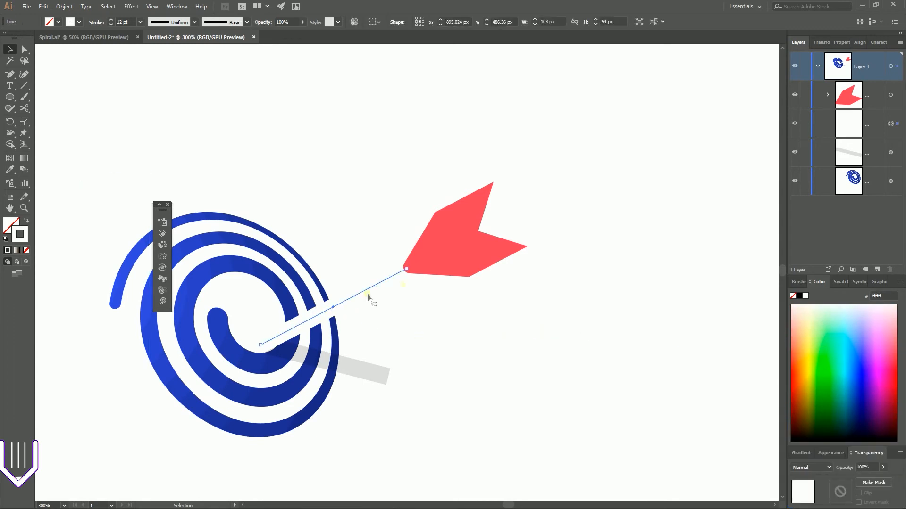
pyautogui.click(408, 431)
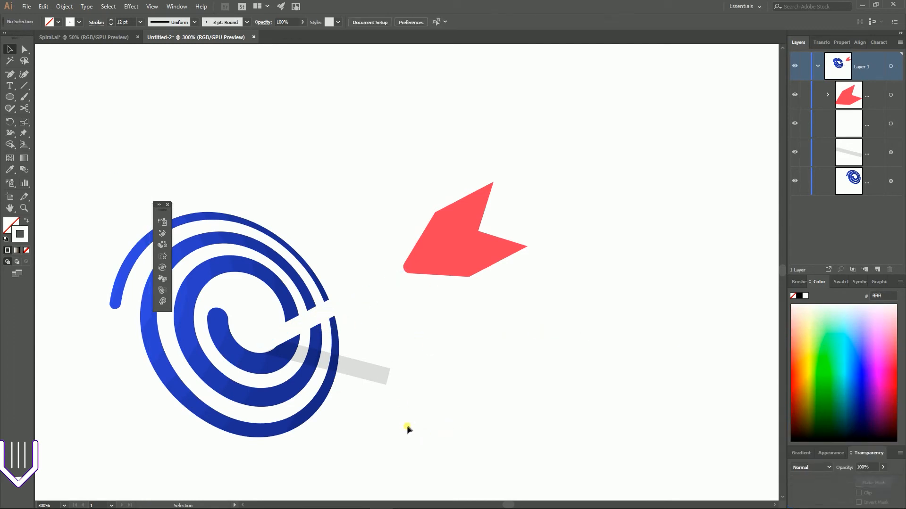
# Step: Select the 3D-mapped spiral and convert it to editable artwork with Expand Appearance
pyautogui.click(329, 394)
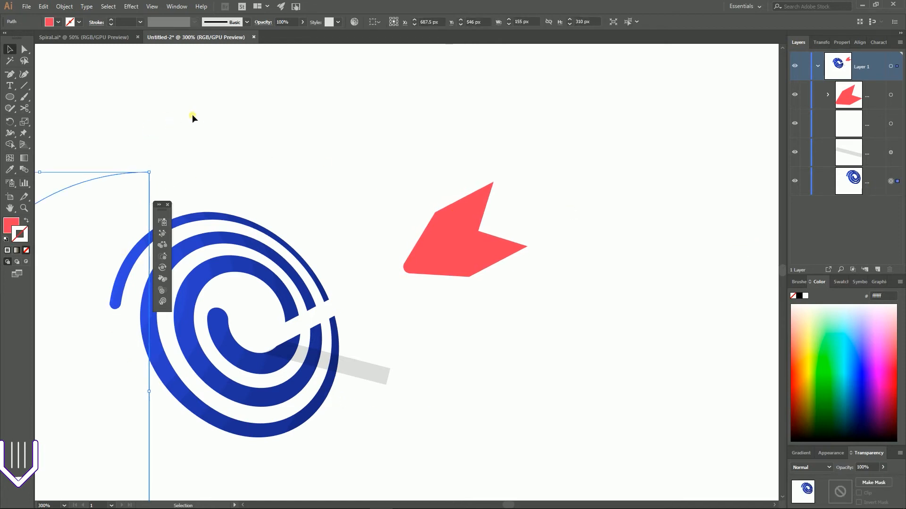
pyautogui.moveTo(162, 206); pyautogui.dragTo(418, 85)
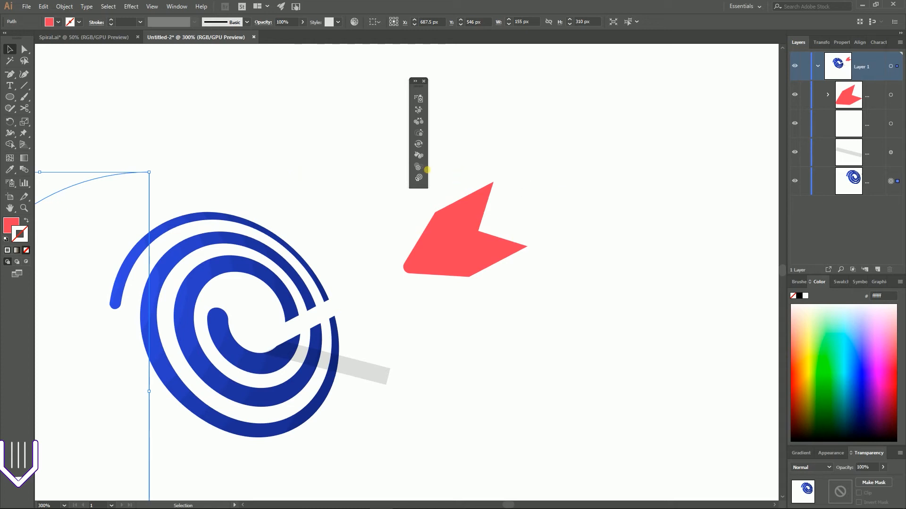
pyautogui.click(62, 6)
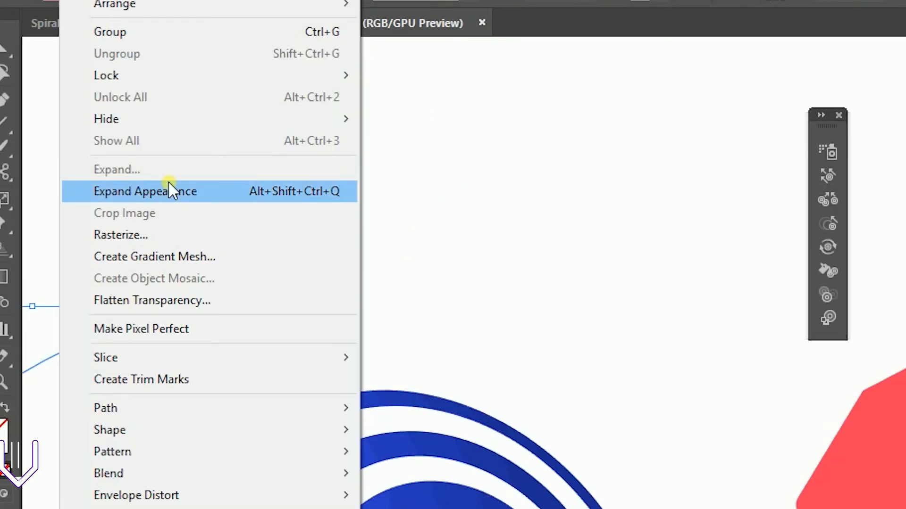
pyautogui.click(163, 190)
# Step: Ungroup the expanded spiral artwork down to its clip group and release the outer clipping mask
pyautogui.rightClick(526, 445)
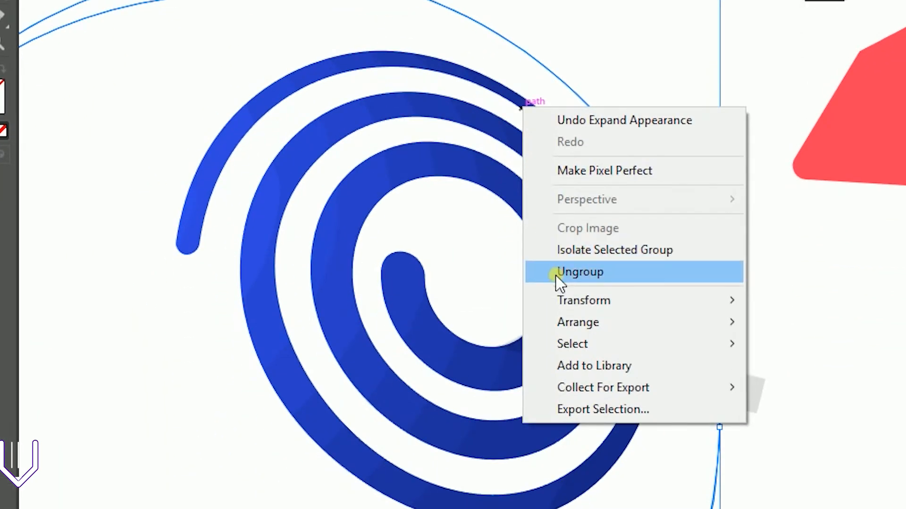
pyautogui.click(557, 272)
pyautogui.rightClick(497, 152)
pyautogui.click(535, 313)
pyautogui.rightClick(525, 136)
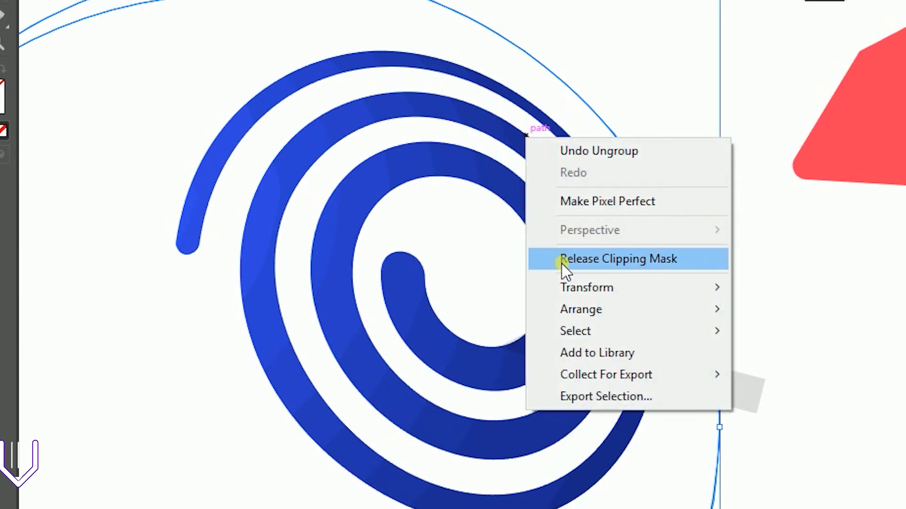
pyautogui.click(563, 264)
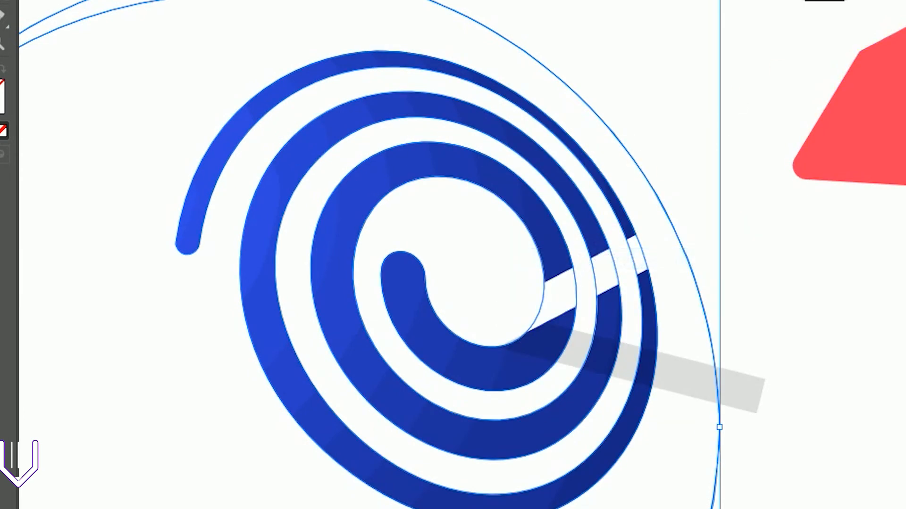
# Step: Delete the leftover unfilled circle paths stacked beneath the spiral group
pyautogui.click(634, 160)
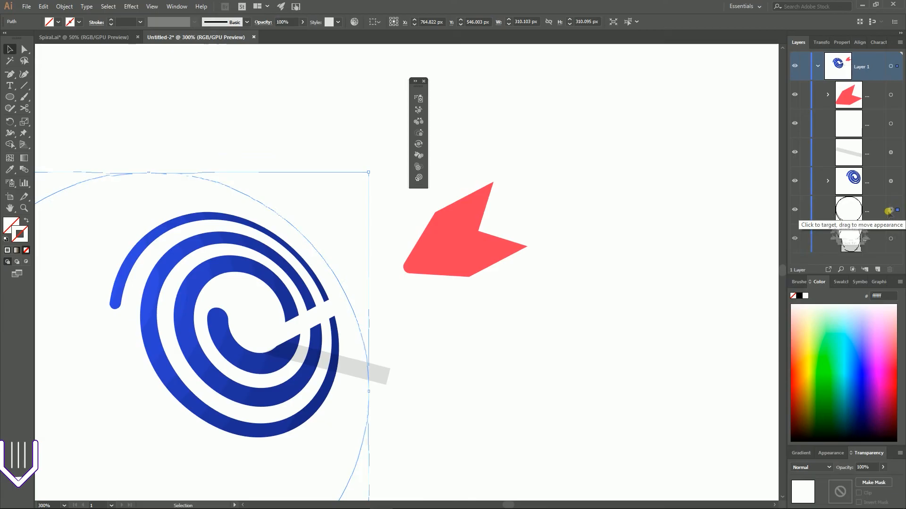
pyautogui.click(890, 214)
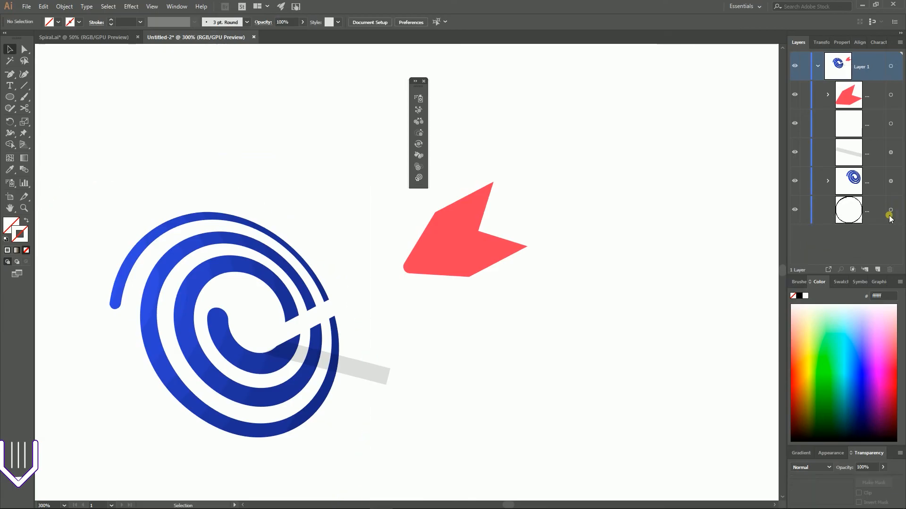
# Step: Ungroup the remaining spiral group and release its clipping mask to separate the spiral outline from the shaded blue sphere
pyautogui.click(891, 181)
pyautogui.rightClick(297, 285)
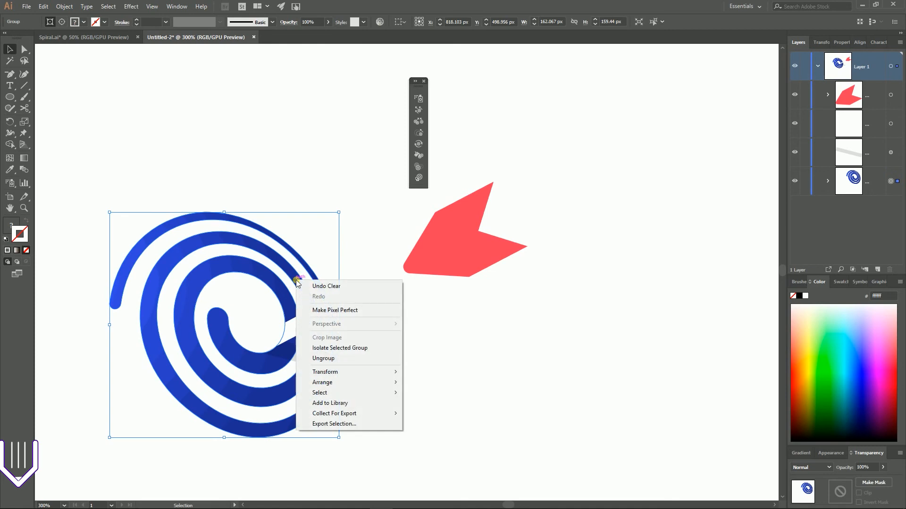
pyautogui.click(321, 358)
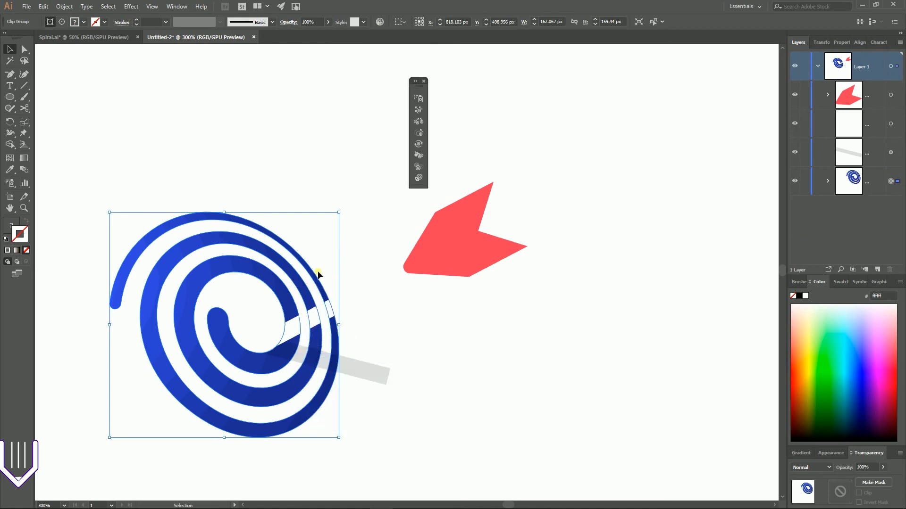
pyautogui.rightClick(287, 272)
pyautogui.click(320, 355)
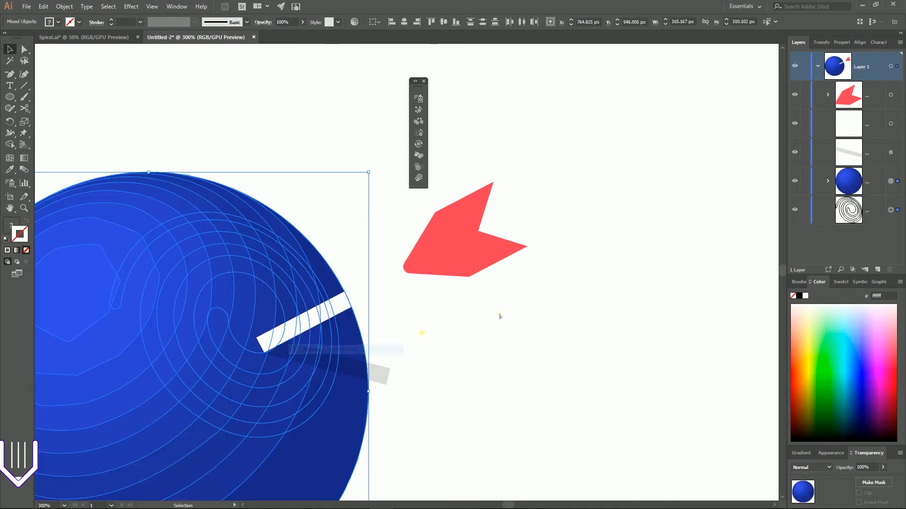
# Step: Hide the shaded blue sphere and paste a copy of the spiral outline directly in front of the original
pyautogui.scroll(-3, 416, 261)
pyautogui.press('space')
pyautogui.moveTo(438, 315); pyautogui.dragTo(610, 259)
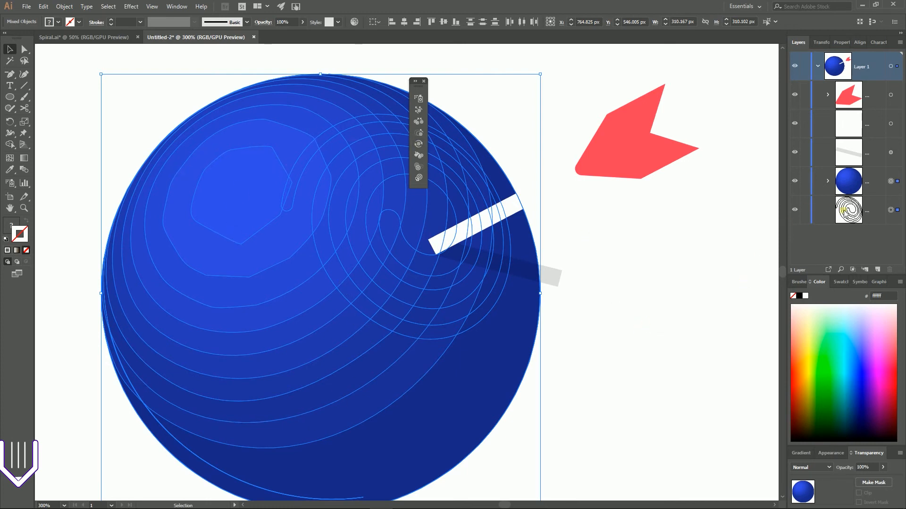
pyautogui.click(891, 211)
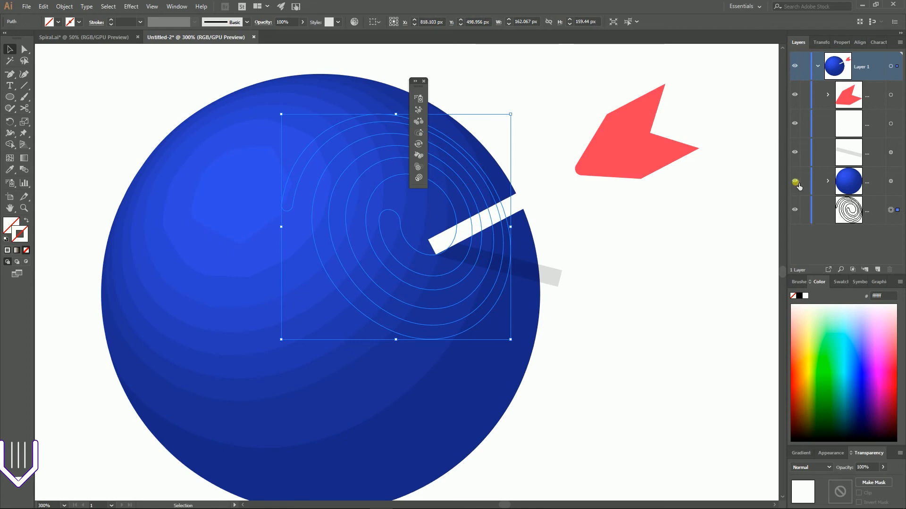
pyautogui.press('super+plus')
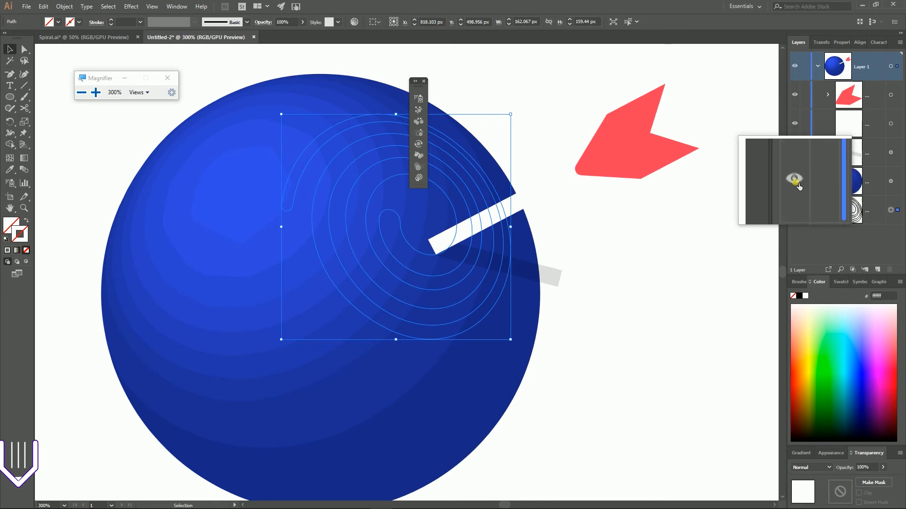
pyautogui.press('super+Escape')
pyautogui.click(795, 181)
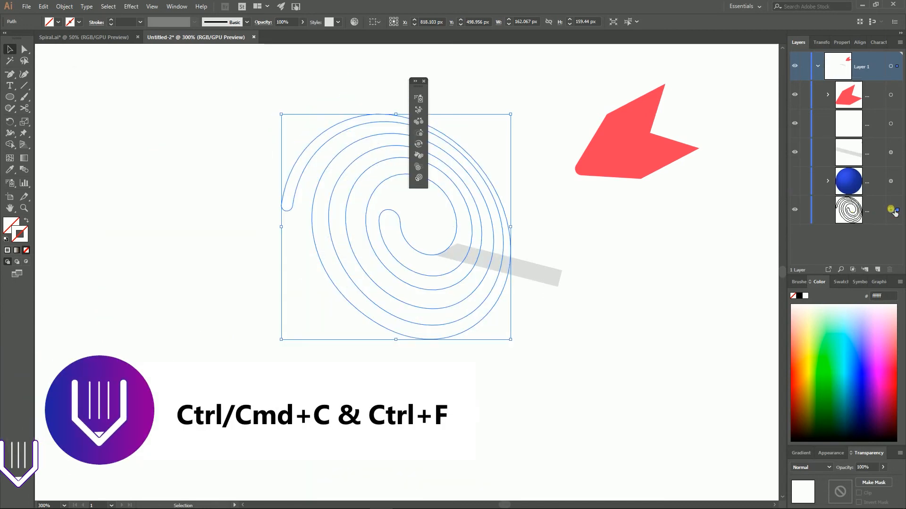
pyautogui.hotkey('ctrl', 'c')
pyautogui.hotkey('ctrl', 'f')
# Step: Convert the grey shadow line's stroke to a filled shape with Outline Stroke
pyautogui.click(530, 279)
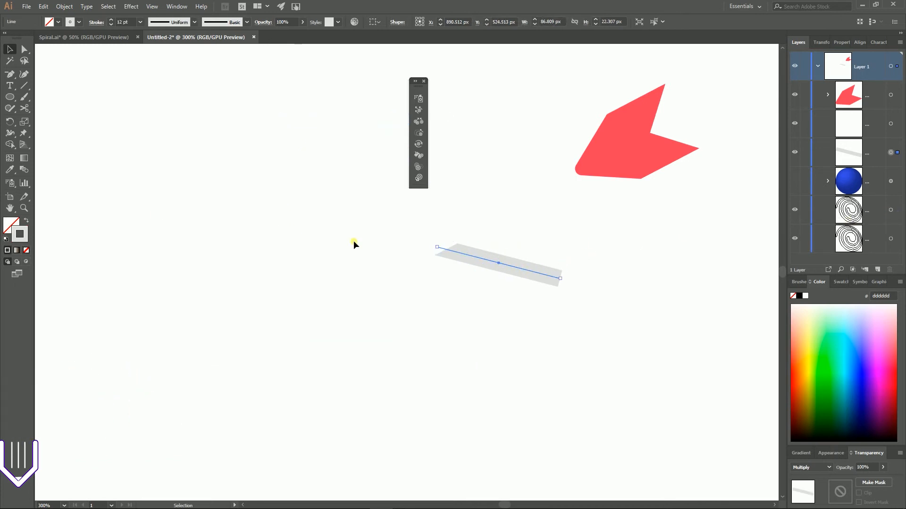
pyautogui.click(64, 6)
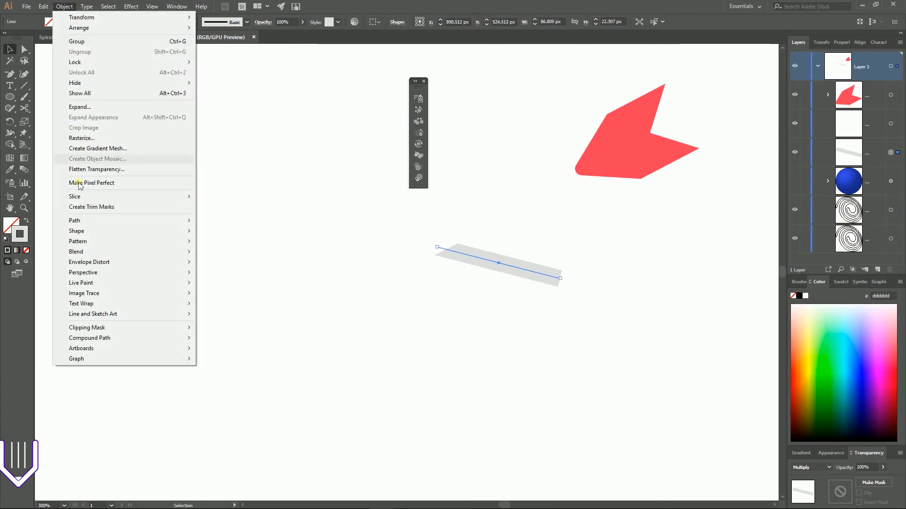
pyautogui.moveTo(168, 220)
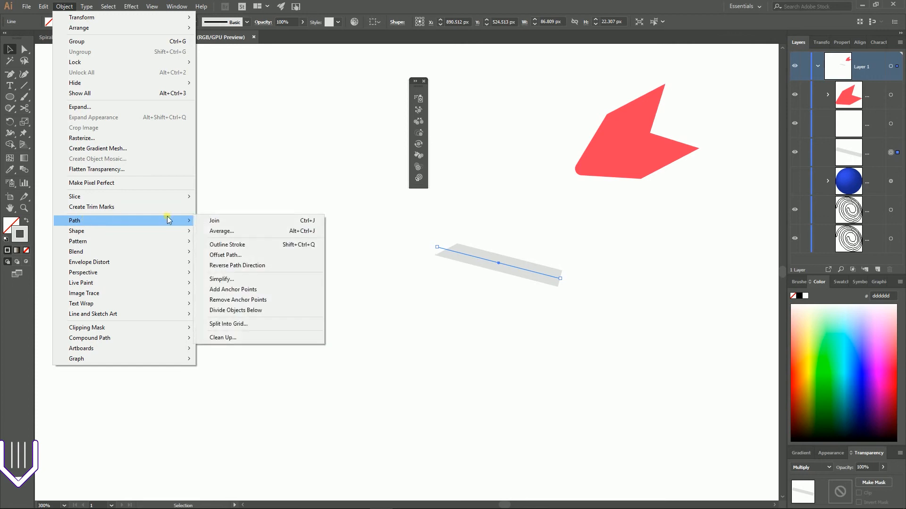
pyautogui.click(232, 245)
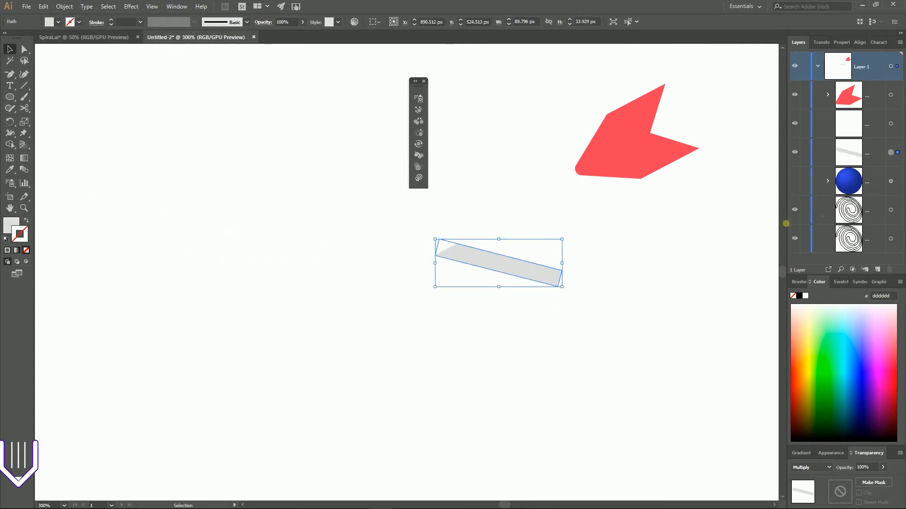
# Step: Move the spiral copy above the grey shadow bar in the stacking order and display the artwork in outline view
pyautogui.moveTo(873, 210); pyautogui.dragTo(884, 148)
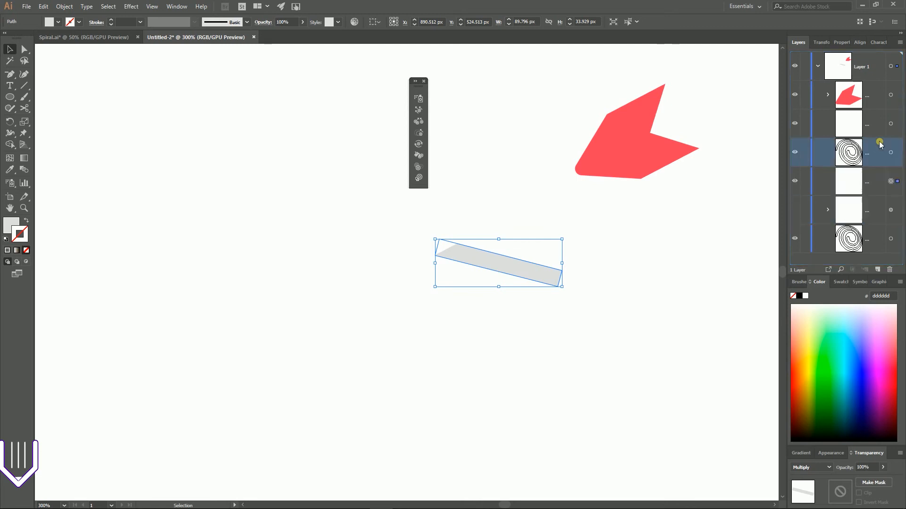
pyautogui.press('a')
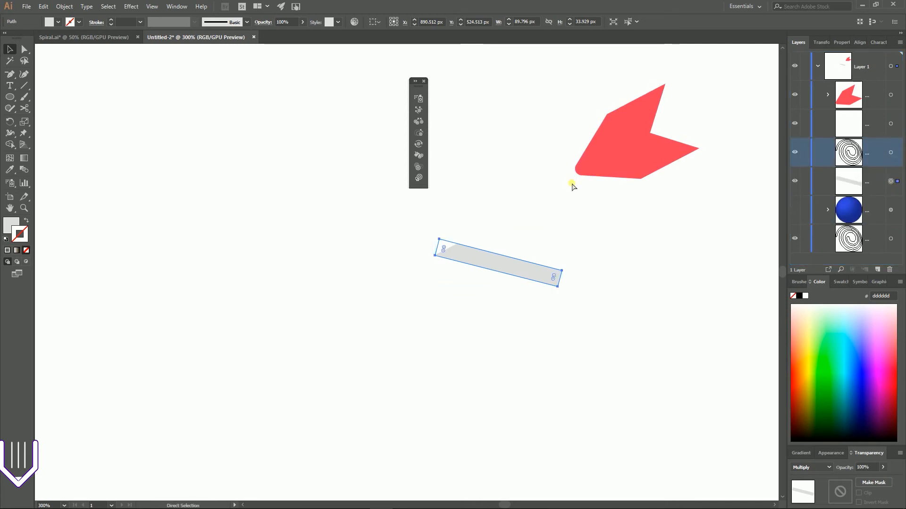
pyautogui.hotkey('ctrl', 'y')
pyautogui.press('v')
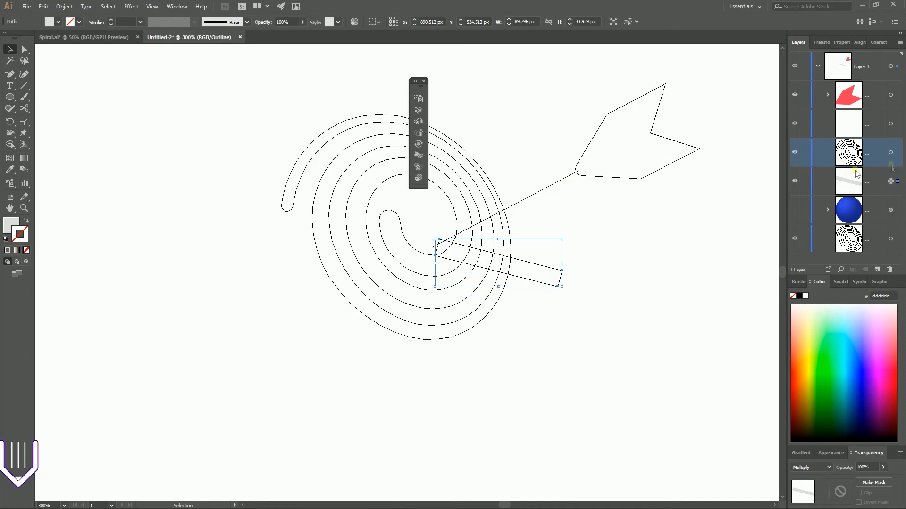
# Step: Split the shadow bar at the spiral's outer edge with Shape Builder and delete the piece lying outside the spiral
pyautogui.click(895, 153)
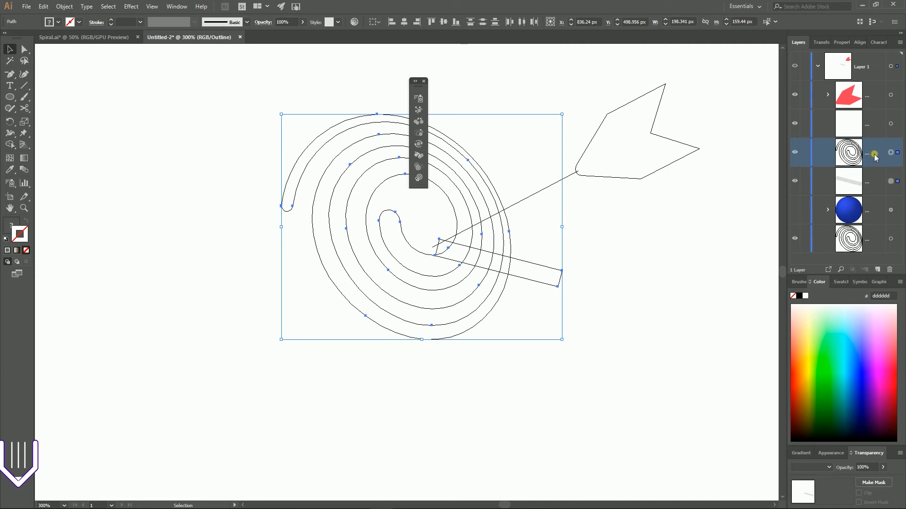
pyautogui.moveTo(895, 159); pyautogui.dragTo(852, 184)
pyautogui.hotkey('shift', 'm')
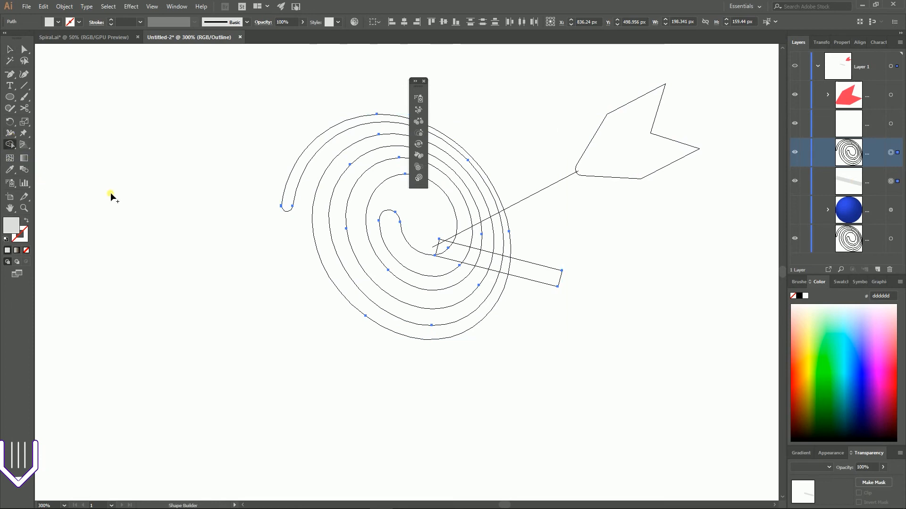
pyautogui.moveTo(446, 250); pyautogui.dragTo(504, 267)
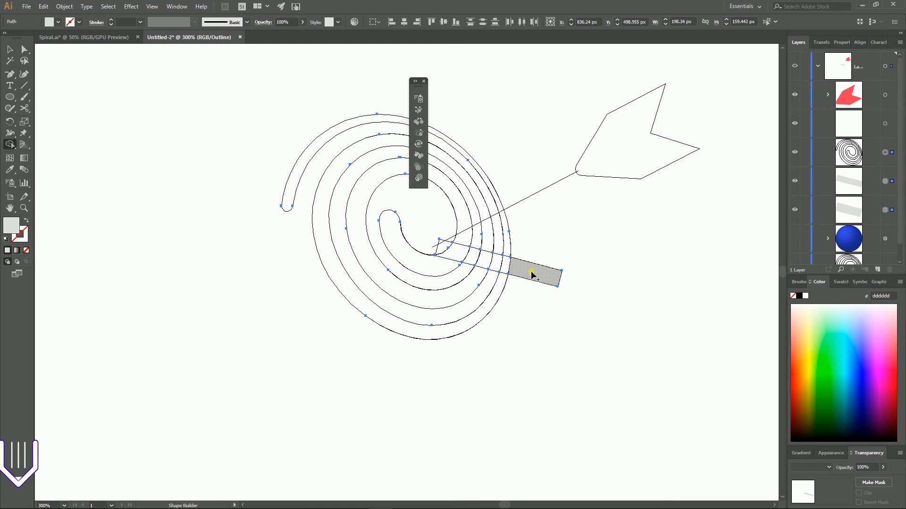
pyautogui.click(10, 49)
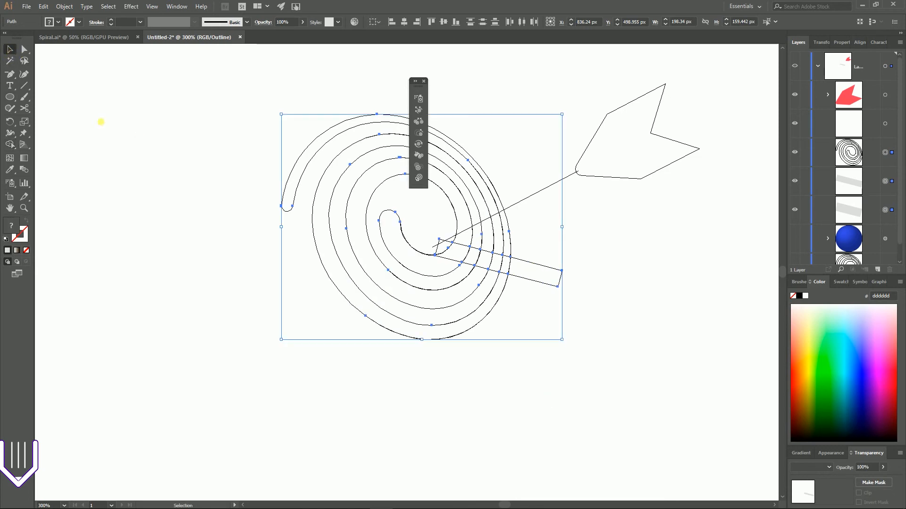
pyautogui.moveTo(566, 253); pyautogui.dragTo(532, 339)
pyautogui.press('Delete')
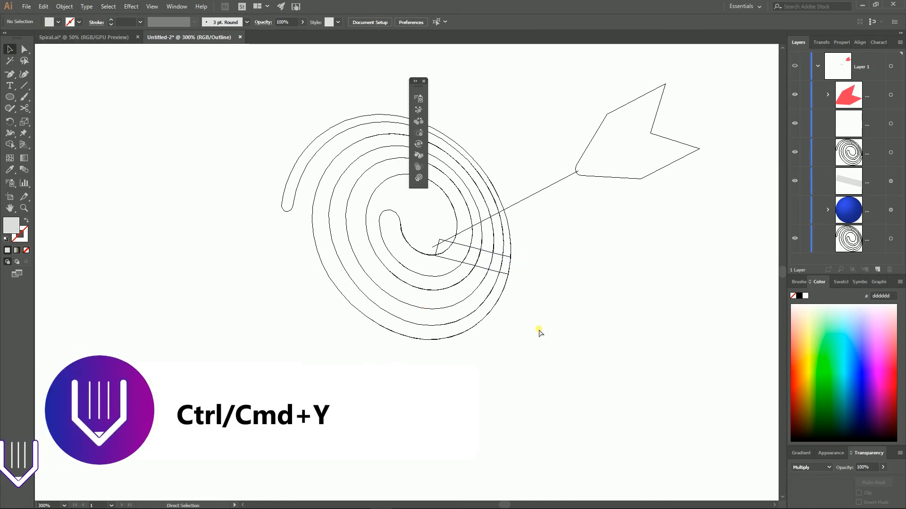
# Step: Undo the shadow bar's trimming, the spiral copy's reordering and the stroke outlining, back to the plain grey line
pyautogui.hotkey('ctrl', 'y')
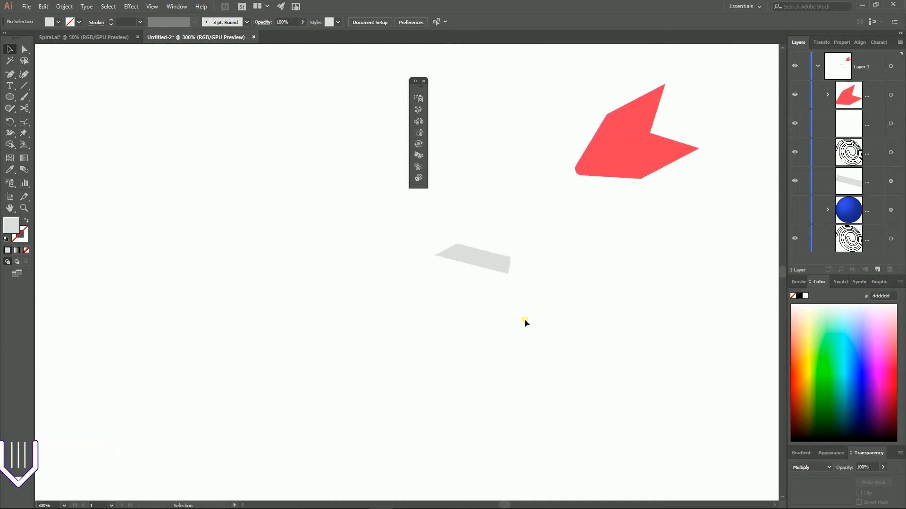
pyautogui.hotkey('ctrl', '=')
pyautogui.hotkey('ctrl', '=')
pyautogui.hotkey('ctrl', '=')
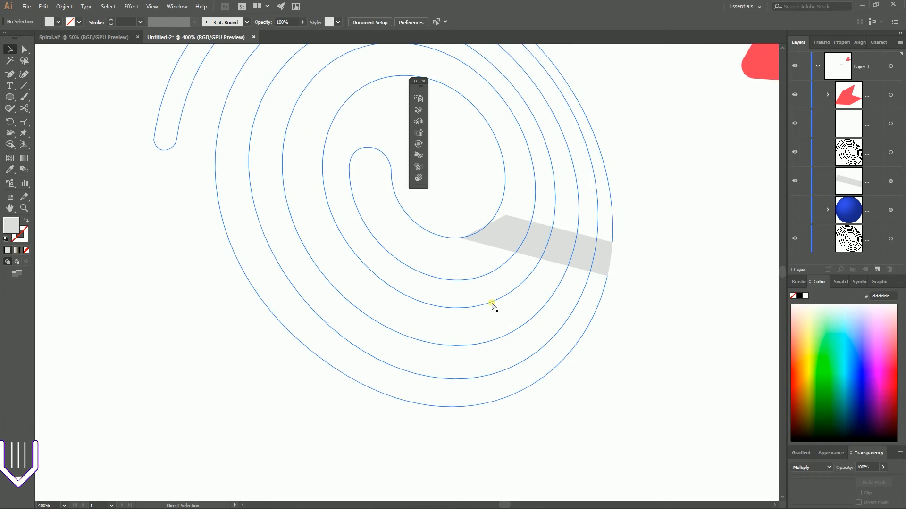
pyautogui.press('v')
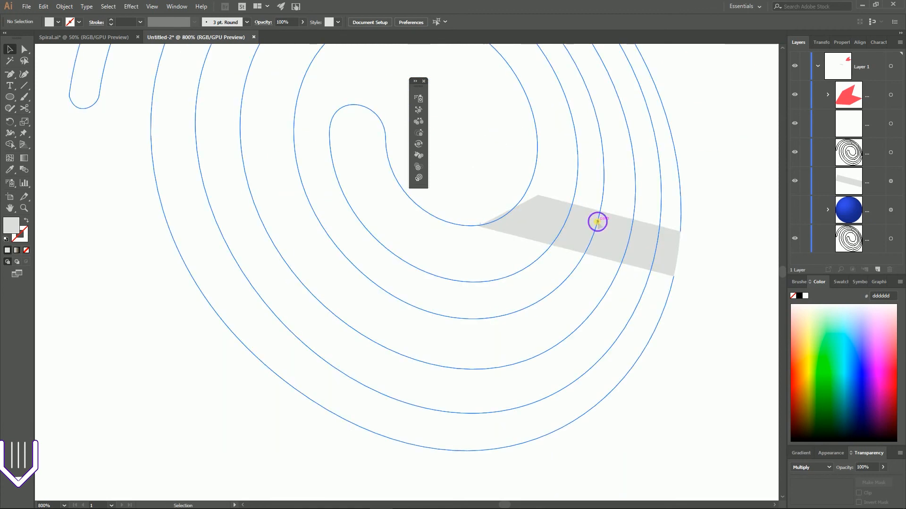
pyautogui.click(558, 222)
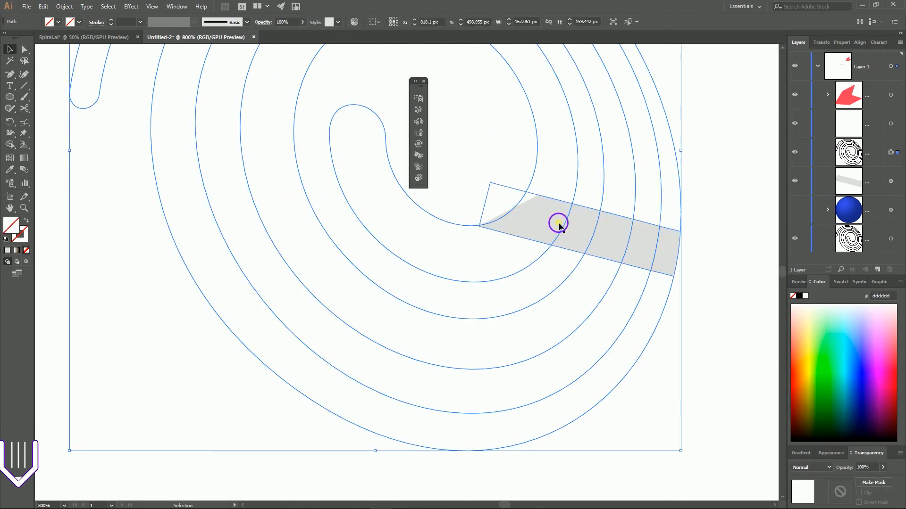
pyautogui.click(24, 50)
pyautogui.hotkey('ctrl', 'z')
pyautogui.hotkey('ctrl', 'z')
pyautogui.hotkey('ctrl', 'z')
pyautogui.hotkey('ctrl', 'z')
pyautogui.hotkey('ctrl', 'z')
pyautogui.hotkey('ctrl', 'z')
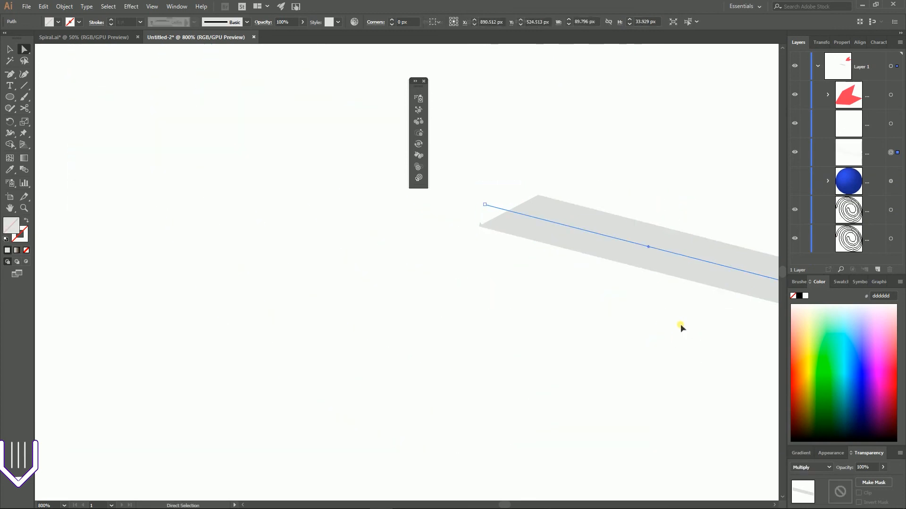
# Step: Nudge the grey shadow line slightly up and to the right and convert its stroke to a filled shape
pyautogui.click(10, 49)
pyautogui.moveTo(576, 227); pyautogui.dragTo(579, 226)
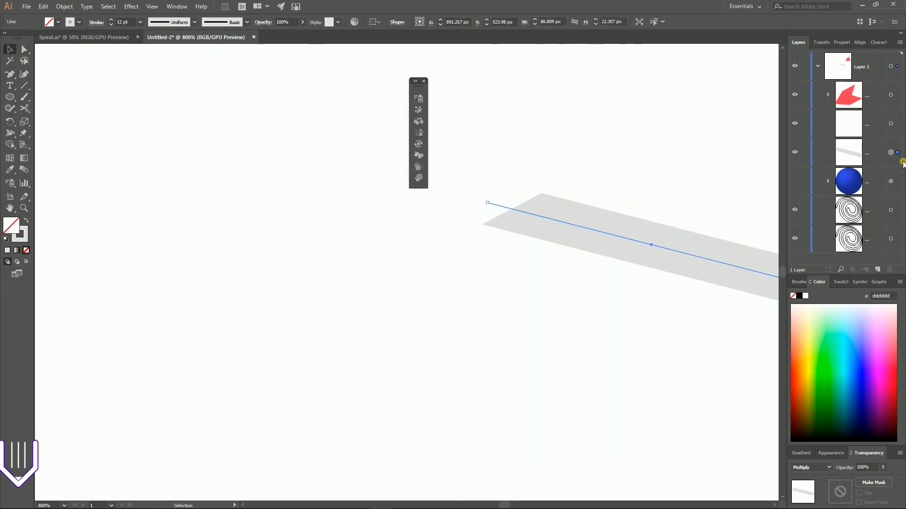
pyautogui.press('ctrl')
pyautogui.hotkey('ctrl', 'shift', 'o')
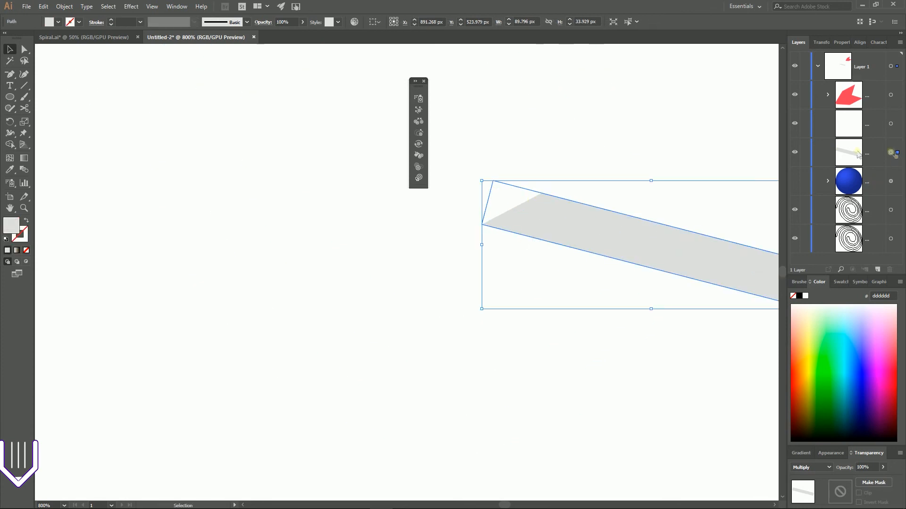
# Step: Cut the shadow bar along the spiral copy's outer edge with Shape Builder and delete the piece outside the spiral
pyautogui.keyDown('shift'); pyautogui.click(897, 211); pyautogui.keyUp('shift')
pyautogui.click(10, 145)
pyautogui.click(738, 276)
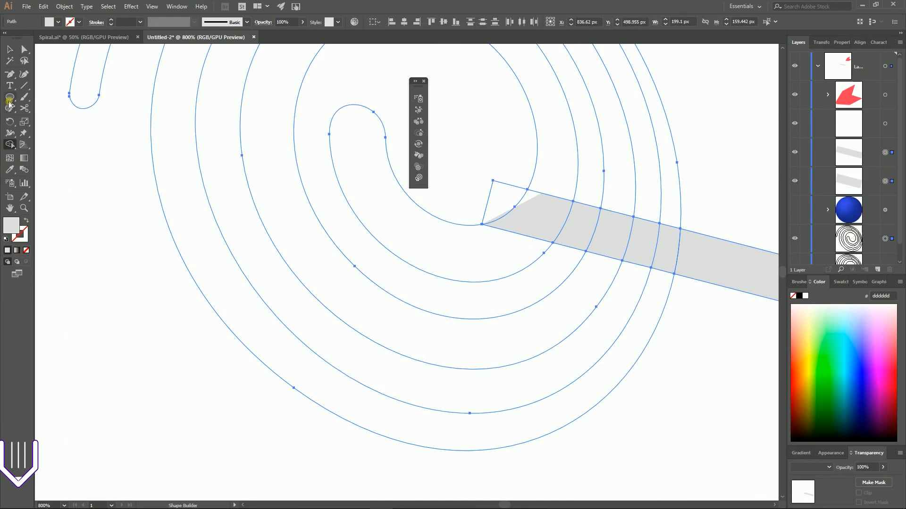
pyautogui.click(10, 49)
pyautogui.click(703, 188)
pyautogui.click(710, 242)
pyautogui.press('Delete')
# Step: Remove the upper spiral copy and check the remaining paths in outline view
pyautogui.click(891, 209)
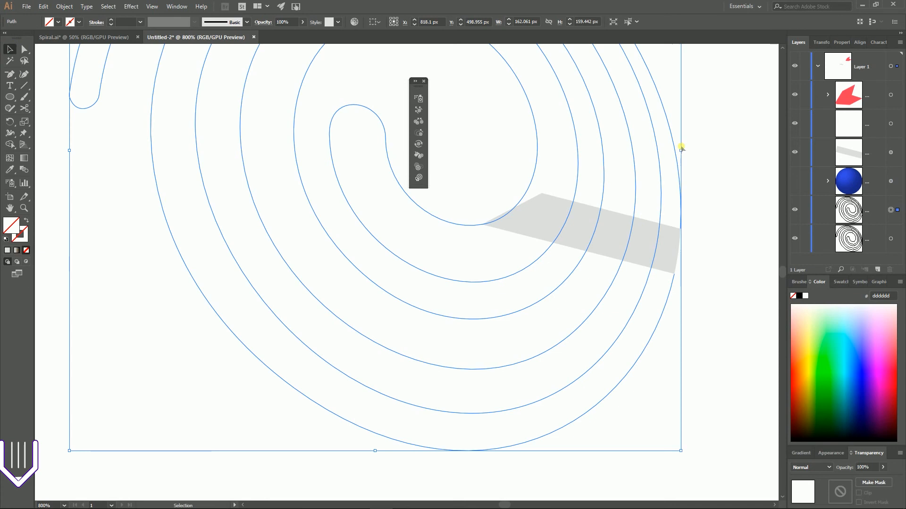
pyautogui.hotkey('ctrl', '-')
pyautogui.press('Delete')
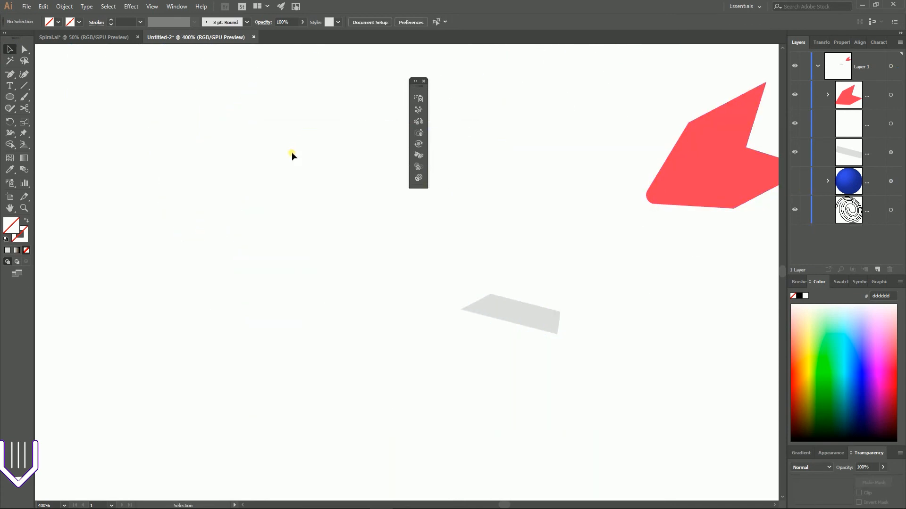
pyautogui.hotkey('ctrl', 'y')
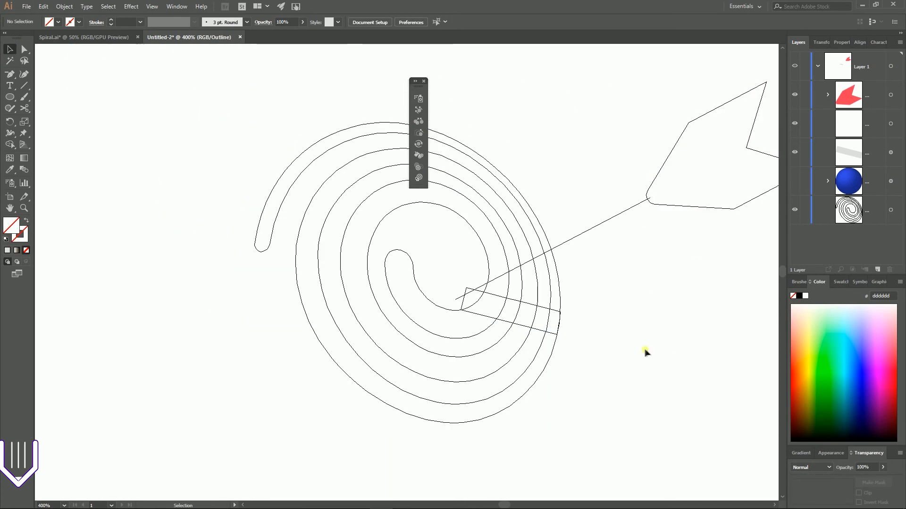
pyautogui.click(559, 277)
pyautogui.click(565, 243)
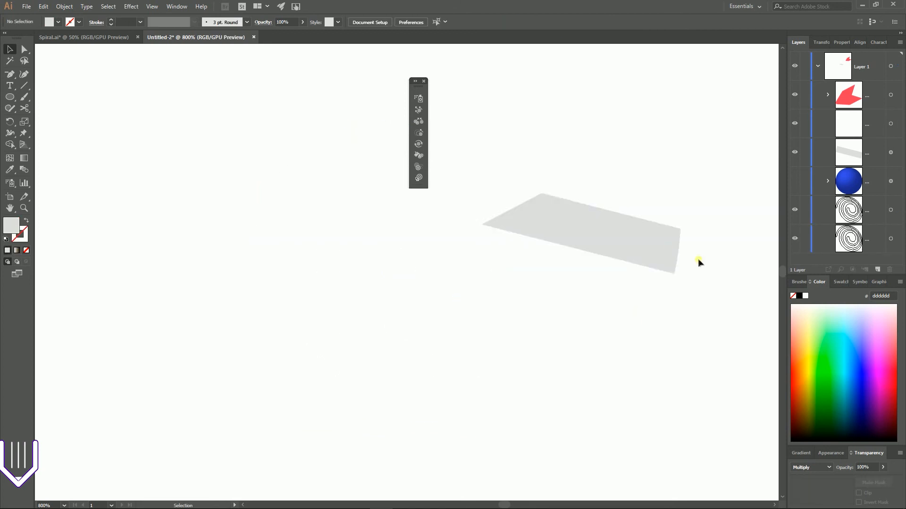
# Step: Delete the spiral copy that served to trim the shadow, keeping the original spiral outline beneath the sphere
pyautogui.click(890, 210)
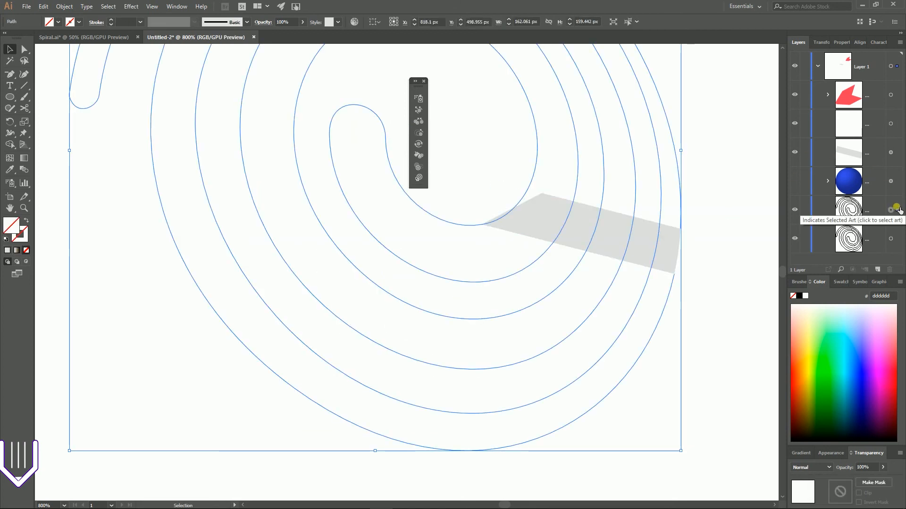
pyautogui.press('a')
pyautogui.hotkey('ctrl', '-')
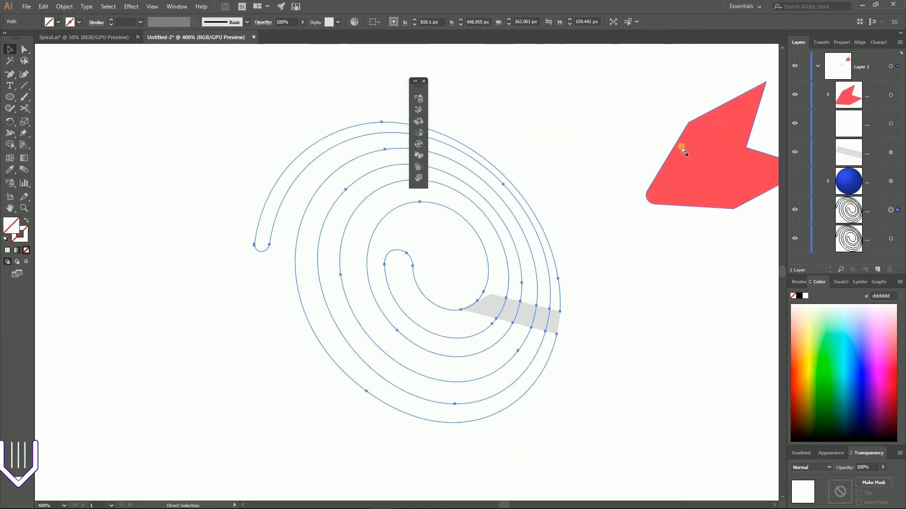
pyautogui.press('v')
pyautogui.press('Delete')
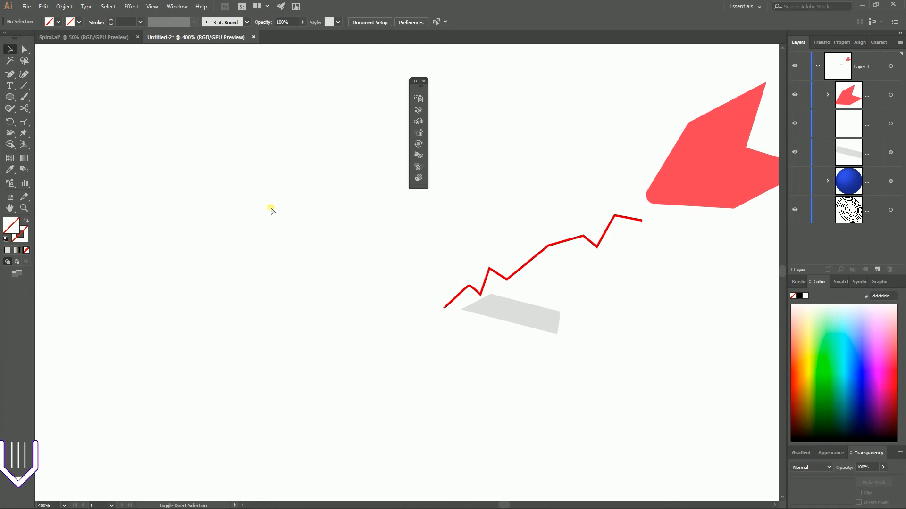
# Step: In outline view, duplicate the white diagonal line and use it with Shape Builder to split off the spiral's outermost upper arm
pyautogui.press('a')
pyautogui.hotkey('ctrl', 'y')
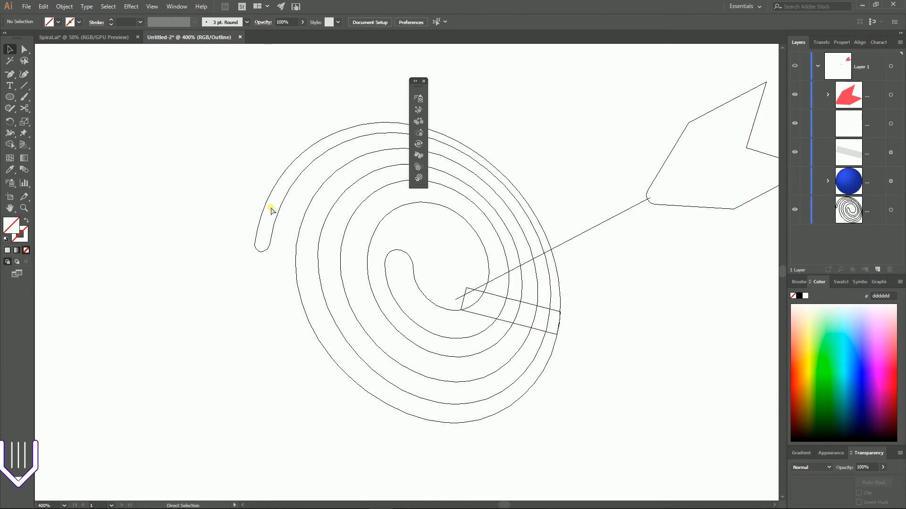
pyautogui.click(558, 277)
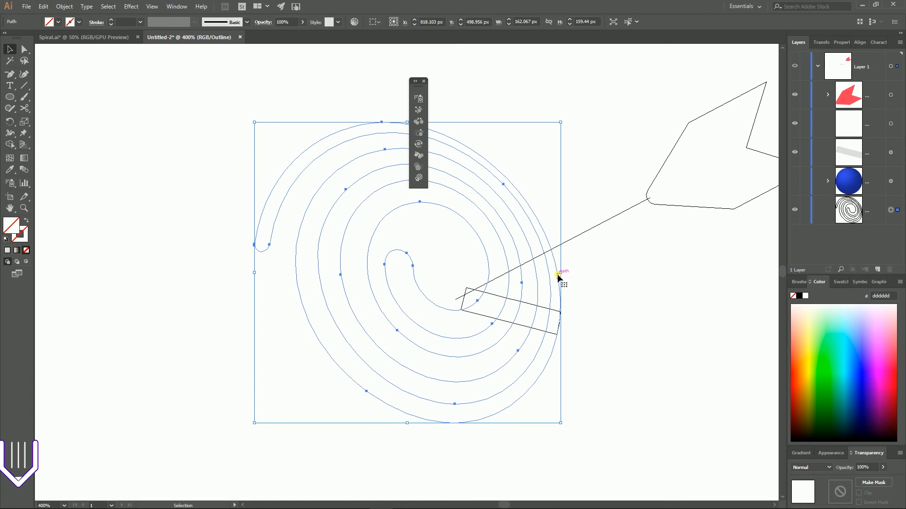
pyautogui.click(565, 242)
pyautogui.keyDown('shift'); pyautogui.click(378, 219); pyautogui.keyUp('shift')
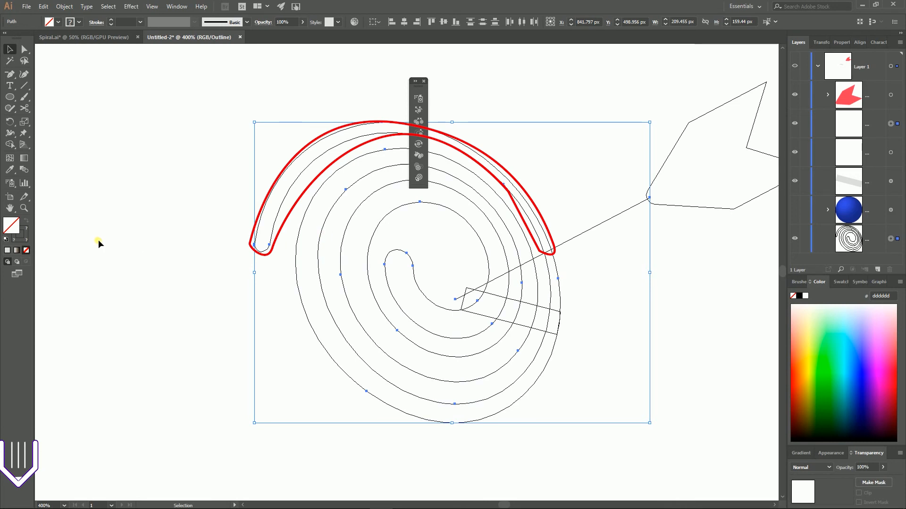
pyautogui.hotkey('shift', 'm')
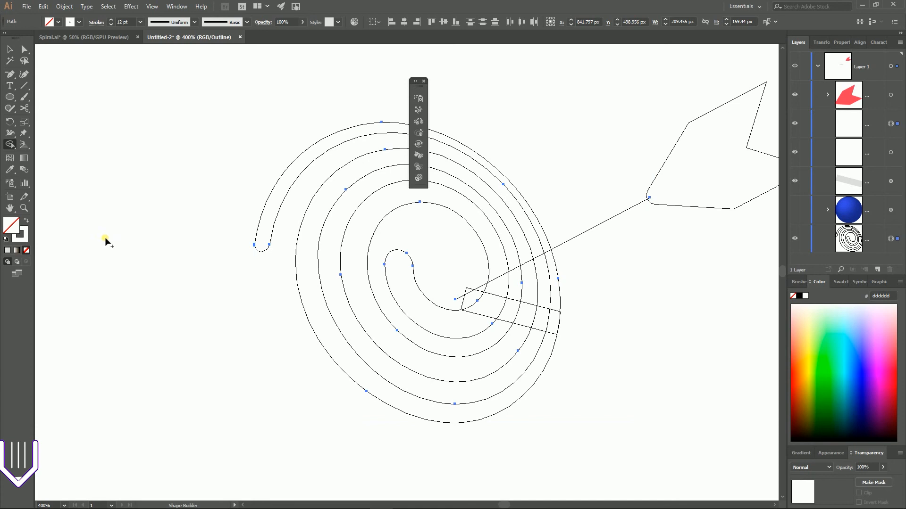
pyautogui.click(535, 224)
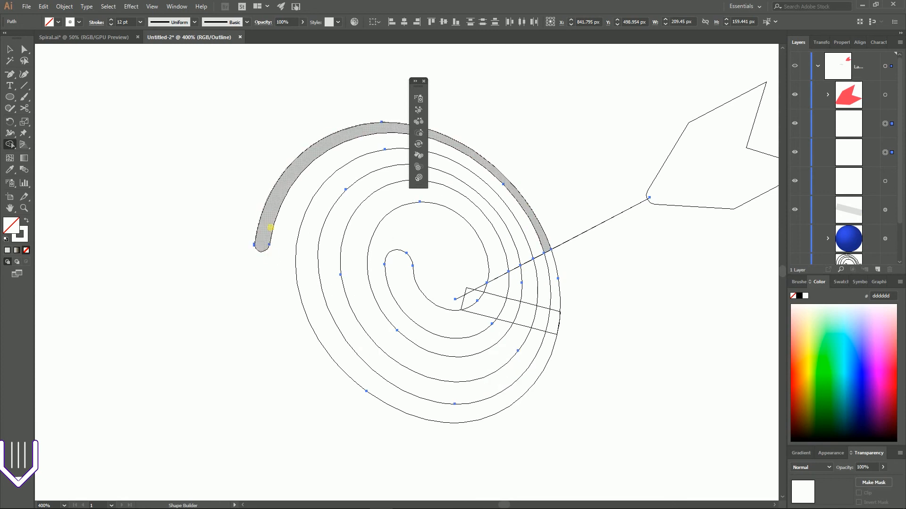
# Step: Delete the split-off outer arm and the leftover pieces of the copied cutting line, keeping the original diagonal line
pyautogui.click(13, 49)
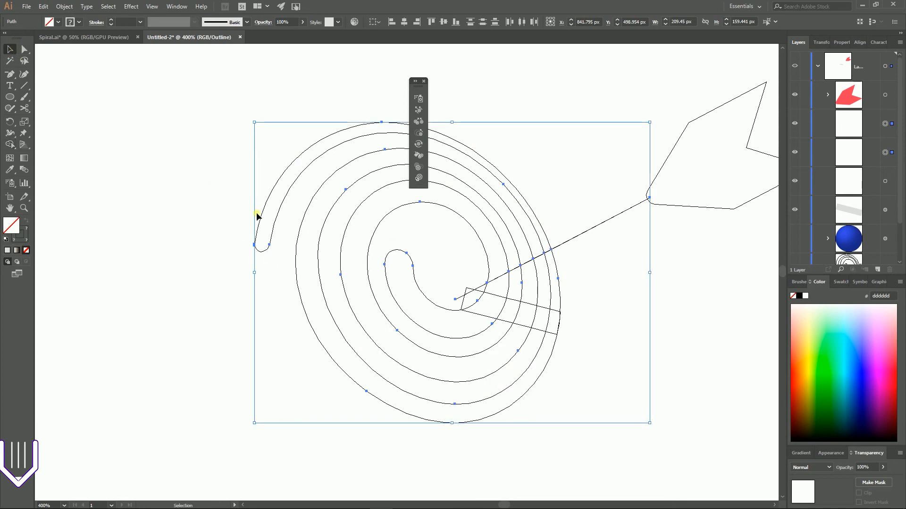
pyautogui.click(225, 220)
pyautogui.click(271, 231)
pyautogui.press('Delete')
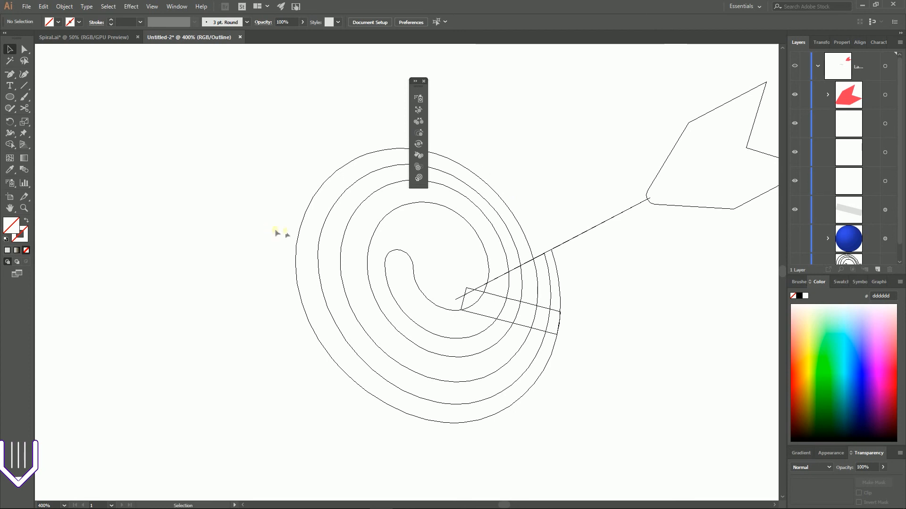
pyautogui.click(594, 227)
pyautogui.press('Delete')
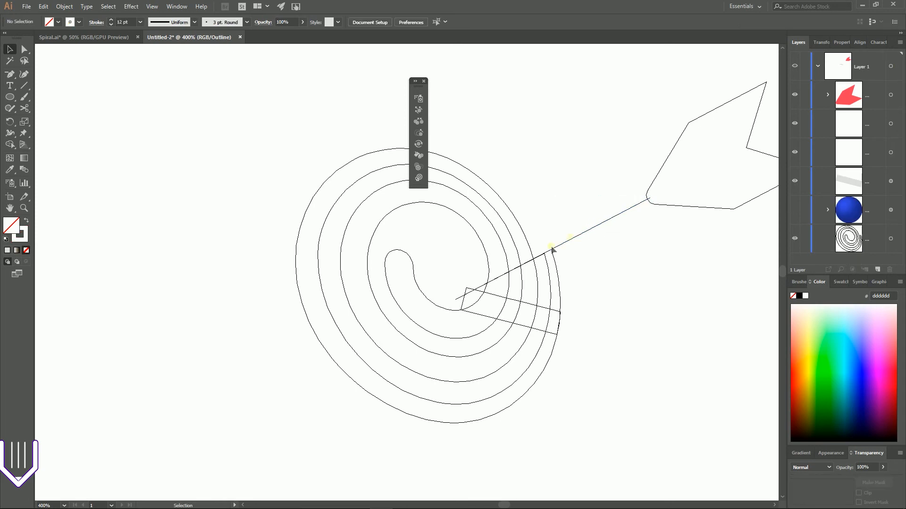
pyautogui.press('Delete')
pyautogui.click(892, 124)
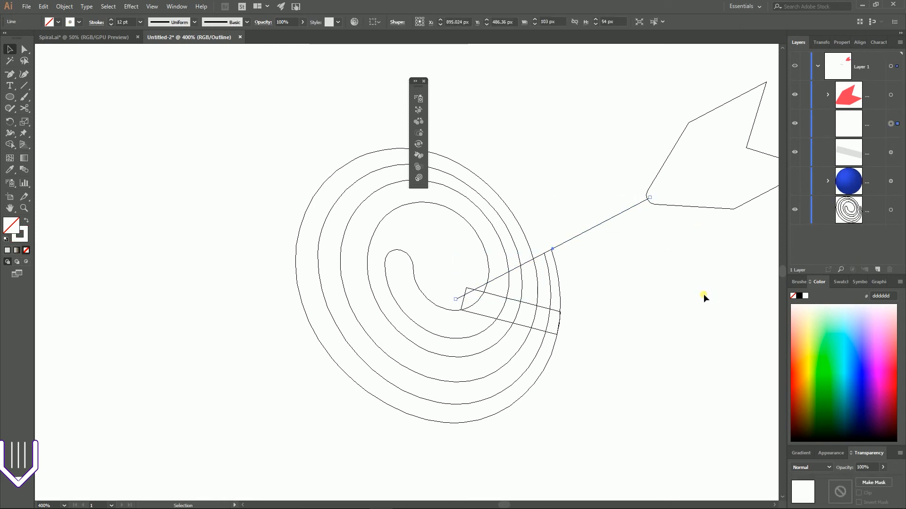
# Step: Return to preview, show the blue sphere again and place the shortened spiral directly above it in the stacking order
pyautogui.hotkey('ctrl', 'y')
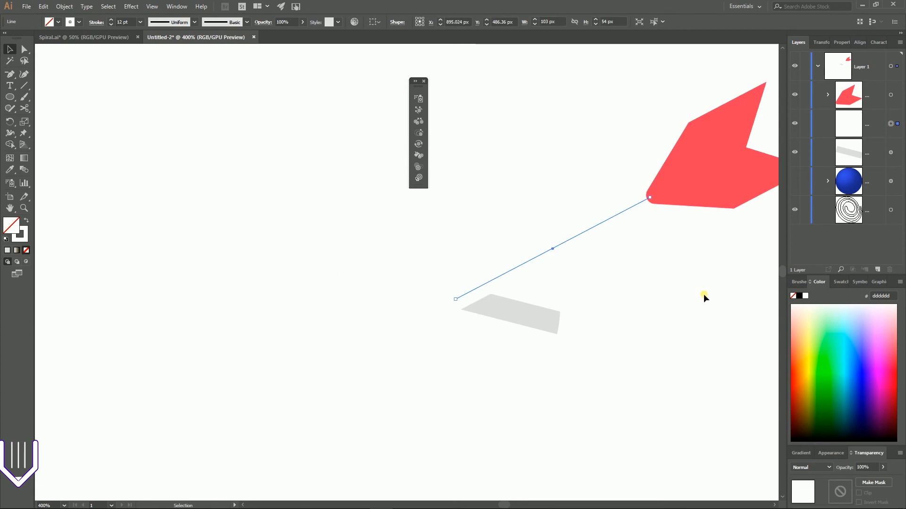
pyautogui.click(311, 325)
pyautogui.press('a')
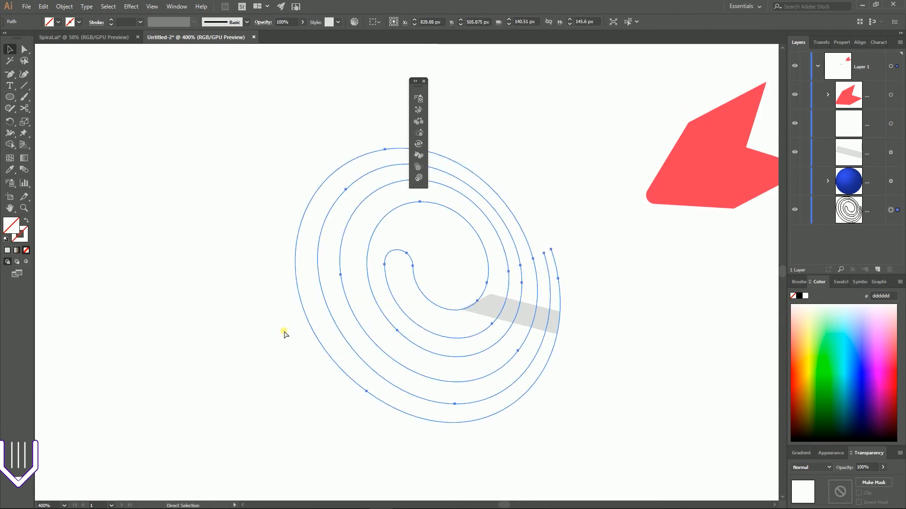
pyautogui.hotkey('ctrl', '-')
pyautogui.press('v')
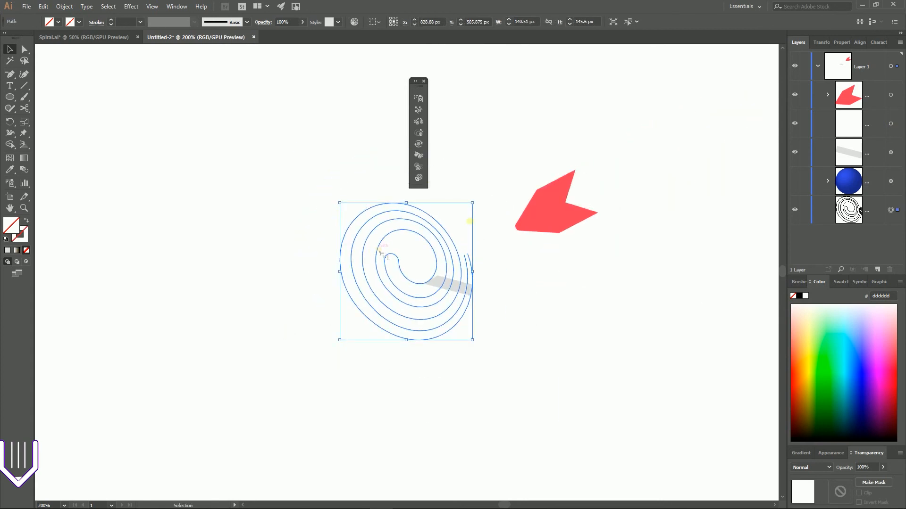
pyautogui.click(796, 182)
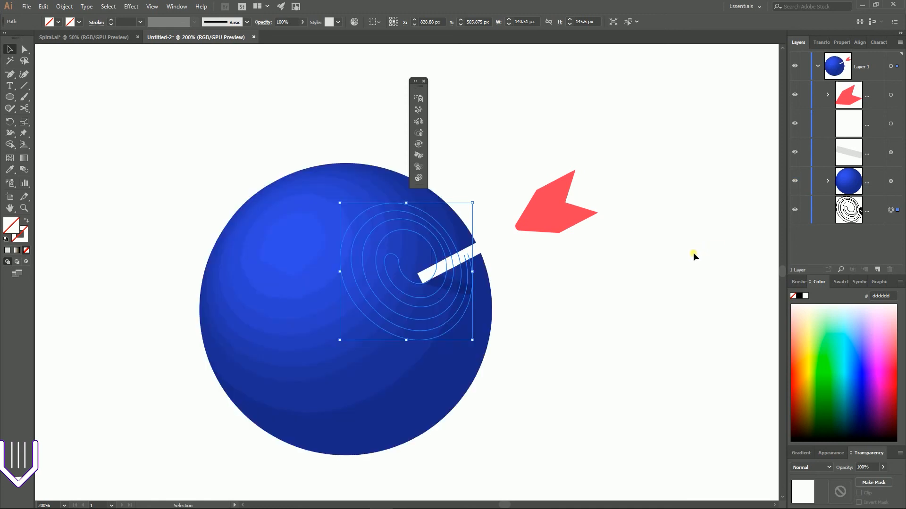
pyautogui.moveTo(868, 210); pyautogui.dragTo(864, 186)
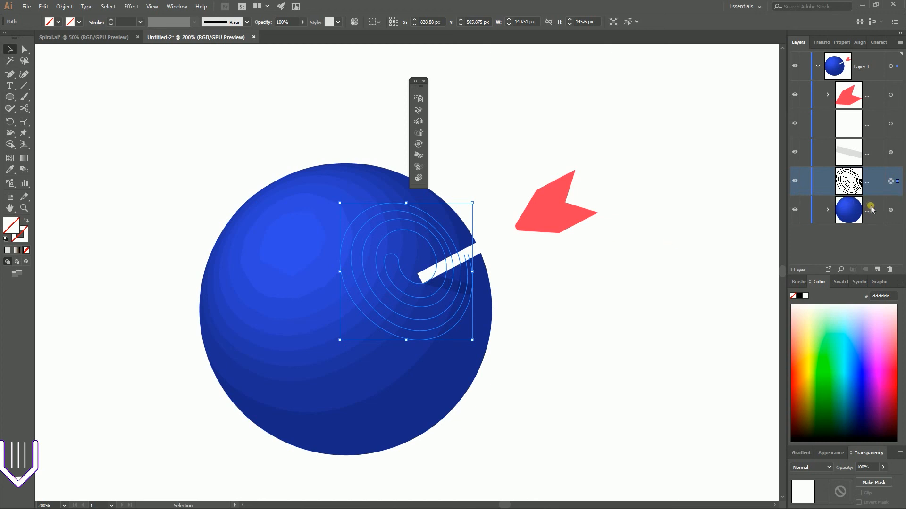
# Step: Try clipping the blue sphere to the spiral shape with a clipping mask
pyautogui.keyDown('shift'); pyautogui.click(437, 342); pyautogui.keyUp('shift')
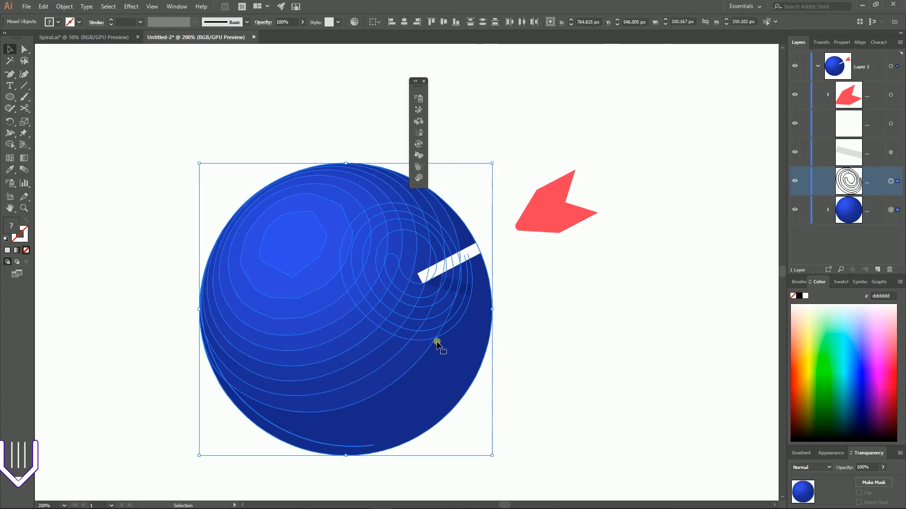
pyautogui.rightClick(411, 305)
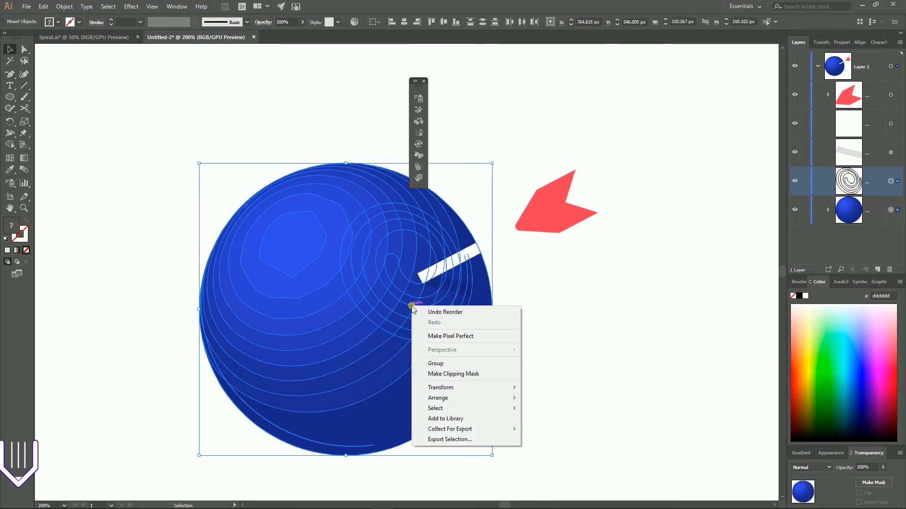
pyautogui.click(450, 375)
pyautogui.click(557, 285)
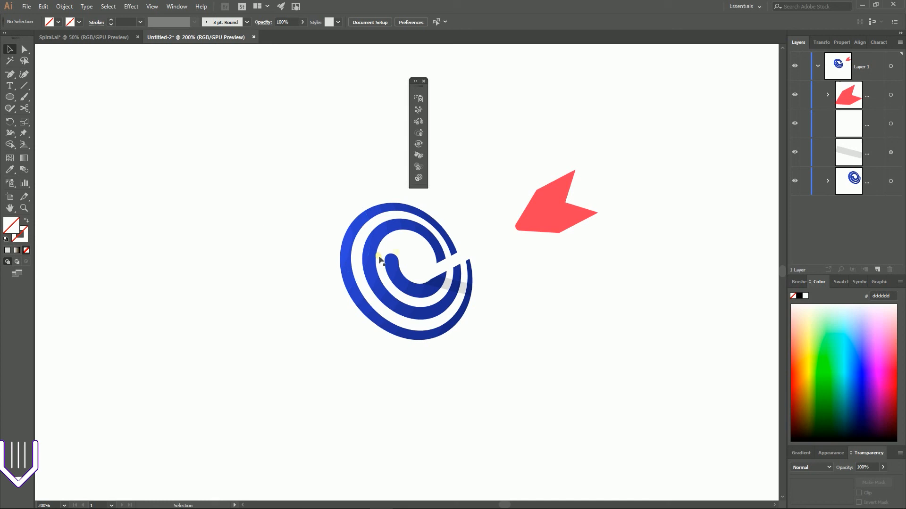
pyautogui.hotkey('ctrl', 'z')
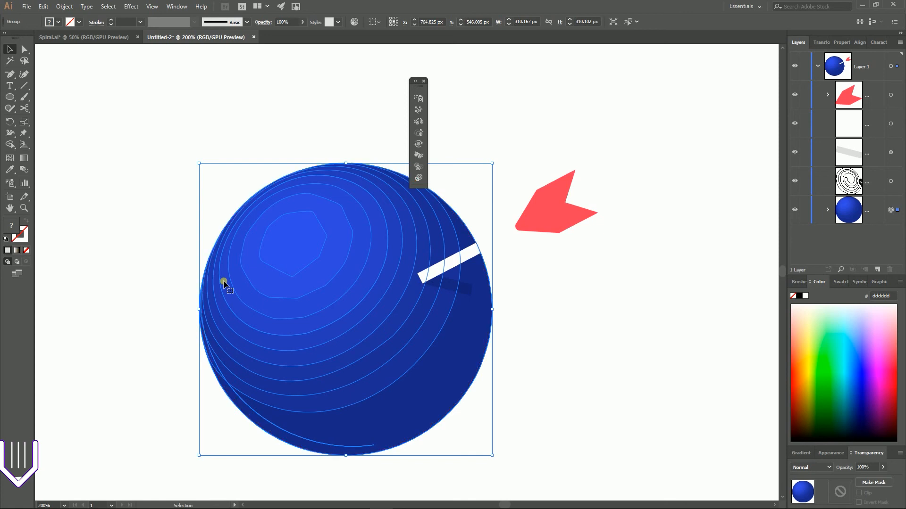
# Step: Set the blue sphere aside at a smaller size to the left of the spiral and fill the spiral light grey
pyautogui.moveTo(307, 289); pyautogui.dragTo(125, 208)
pyautogui.moveTo(309, 81); pyautogui.dragTo(397, 357)
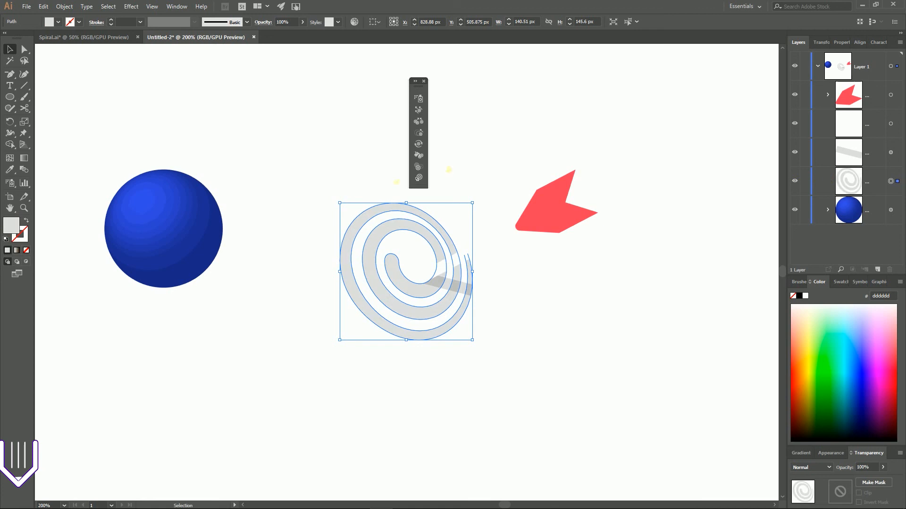
# Step: Fill the spiral with a linear gradient running diagonally from its upper left to its lower right at about -30.6°
pyautogui.moveTo(576, 347); pyautogui.dragTo(579, 327)
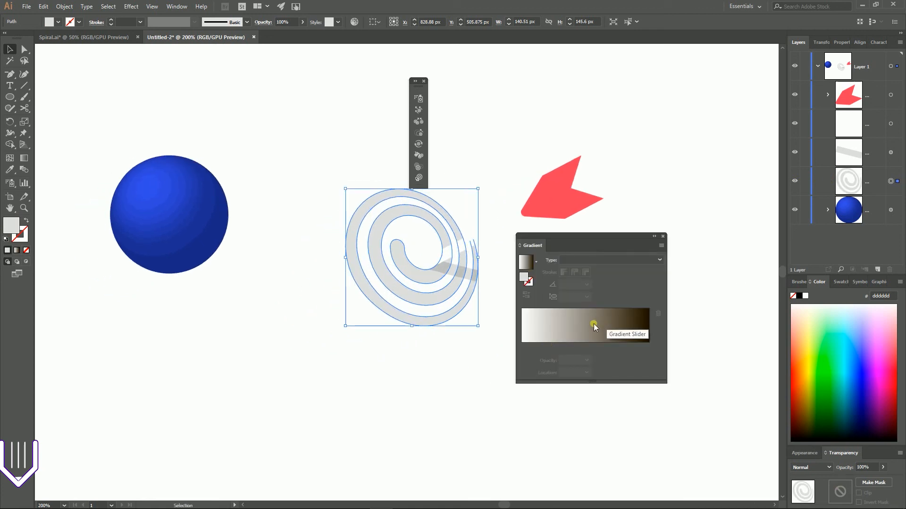
pyautogui.click(594, 323)
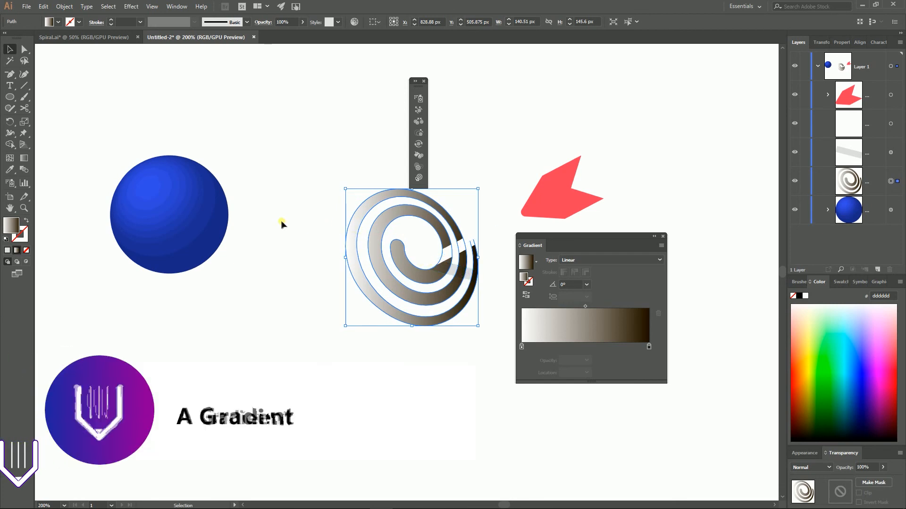
pyautogui.press('g')
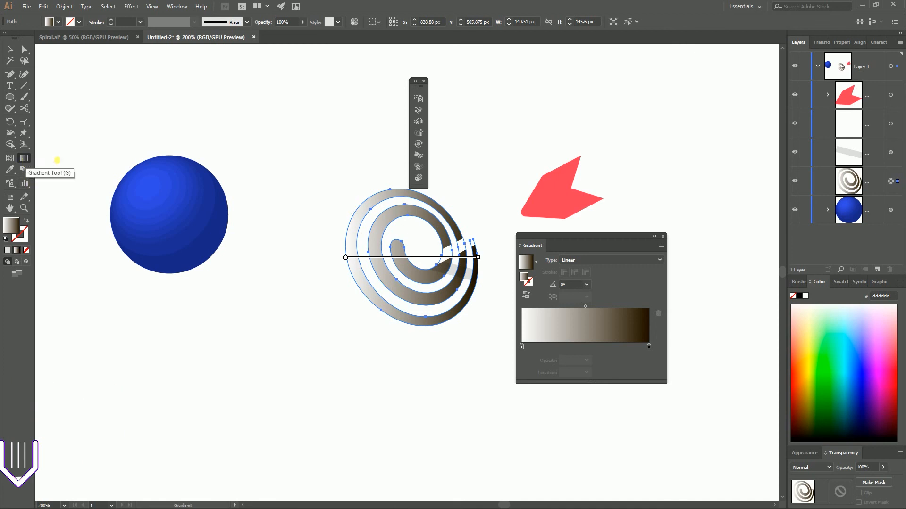
pyautogui.moveTo(359, 214); pyautogui.dragTo(478, 286)
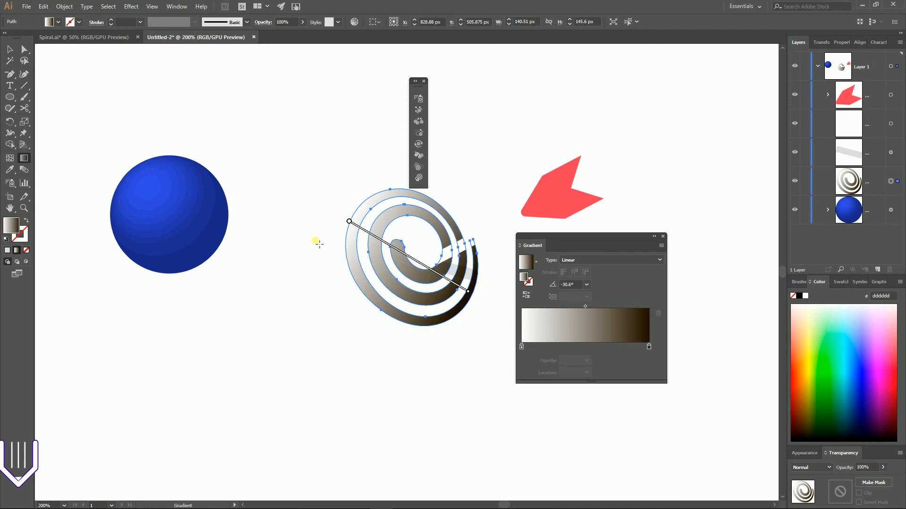
pyautogui.press('v')
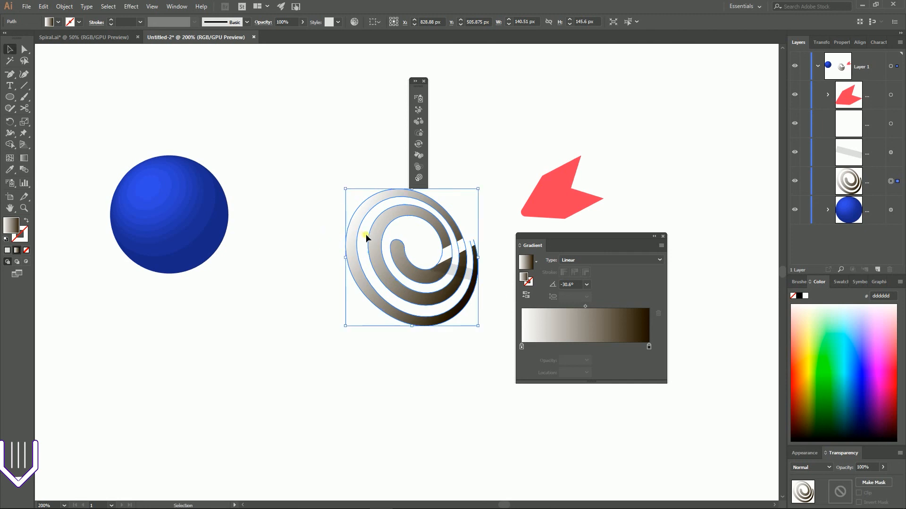
# Step: Set the gradient's first color stop to the bright blue sampled from the sphere's highlight
pyautogui.click(521, 348)
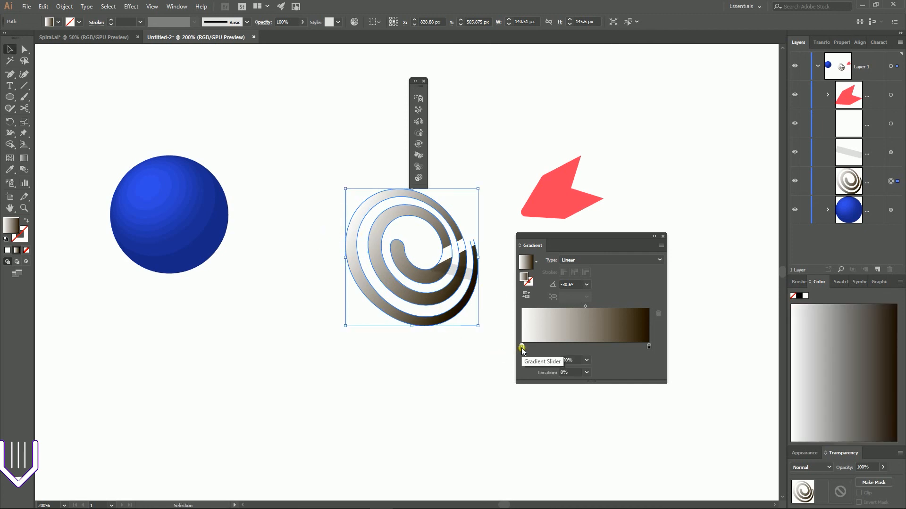
pyautogui.press('super+plus')
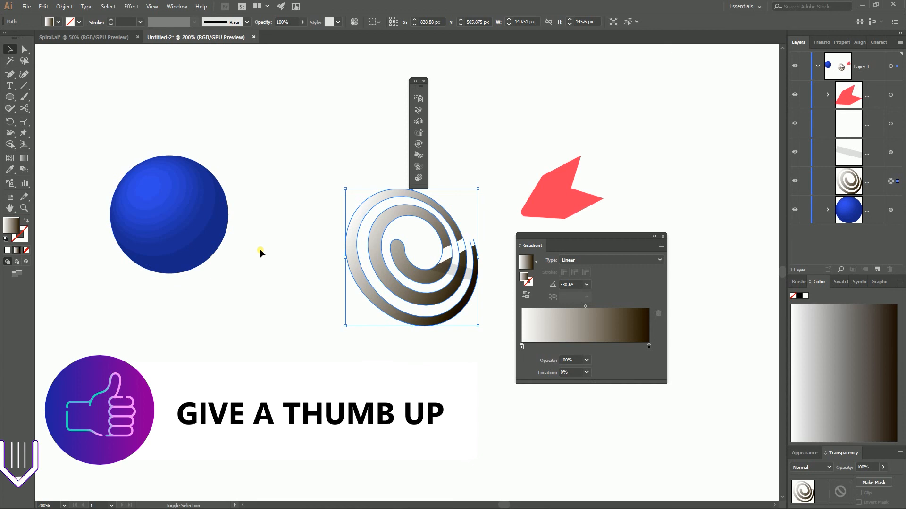
pyautogui.click(10, 169)
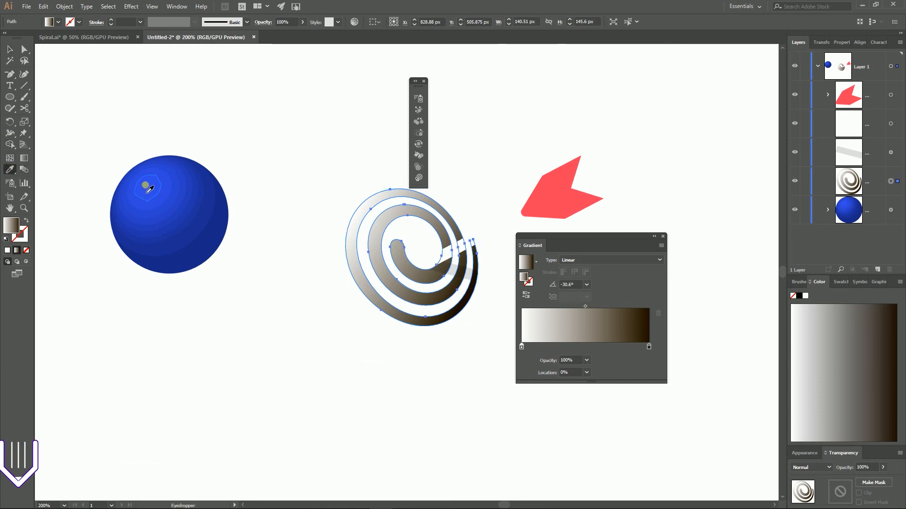
pyautogui.click(144, 190)
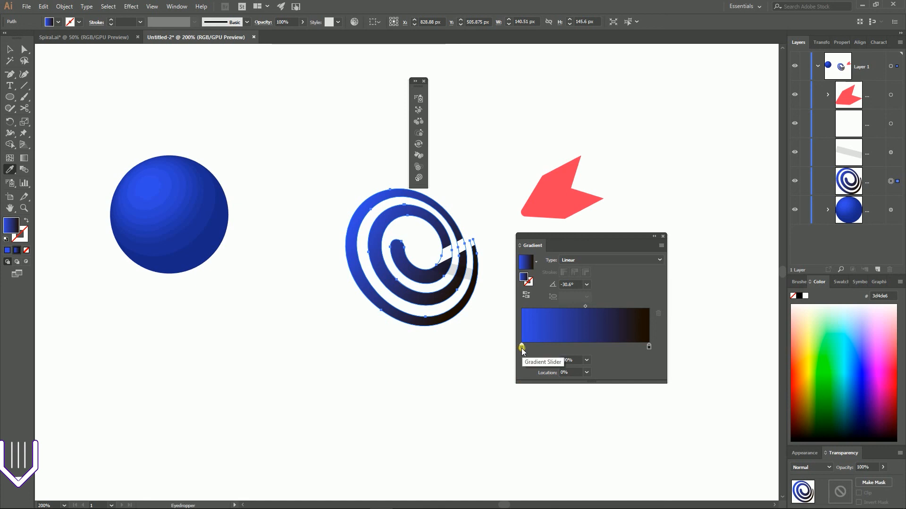
# Step: Set the gradient's end color stop to the dark blue sampled from the sphere's shaded edge and deselect the spiral
pyautogui.click(649, 347)
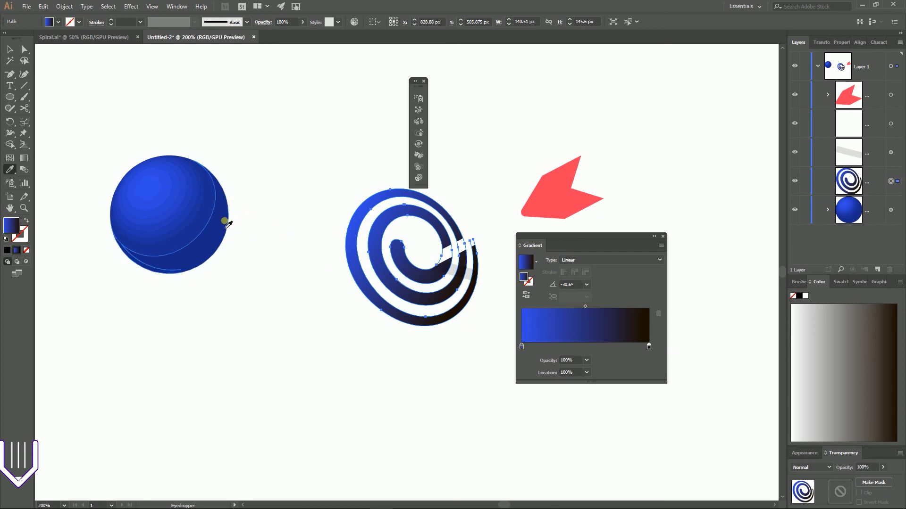
pyautogui.keyDown('shift'); pyautogui.click(227, 224); pyautogui.keyUp('shift')
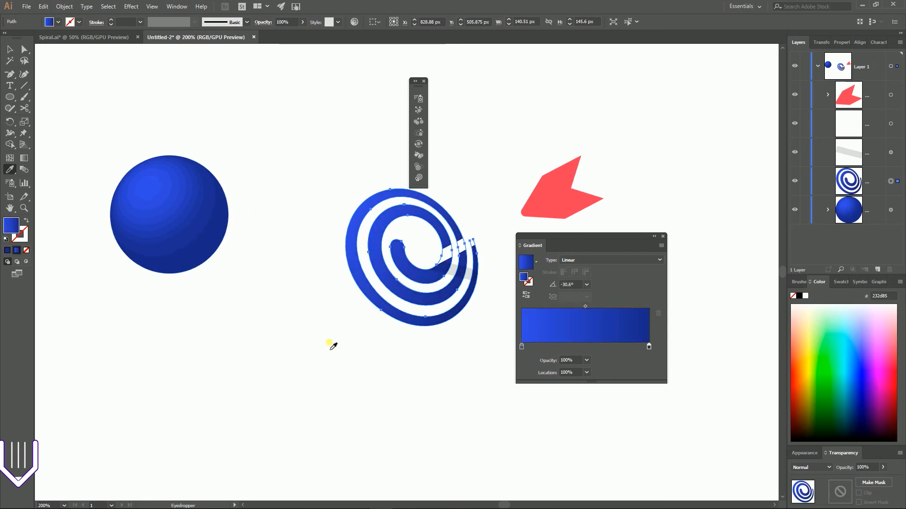
pyautogui.click(9, 49)
pyautogui.click(310, 142)
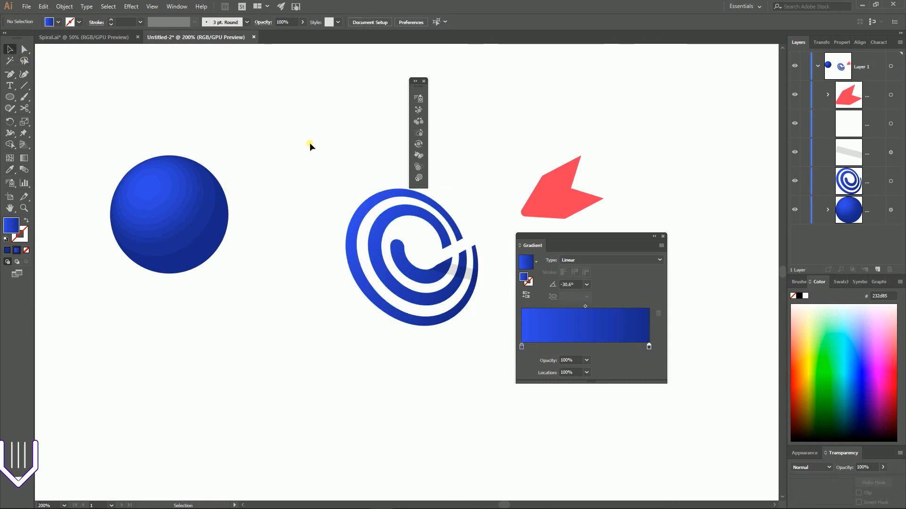
# Step: Copy the spiral's blue gradient onto the red arrow tail and shift the gradient midpoint to 87%
pyautogui.click(606, 200)
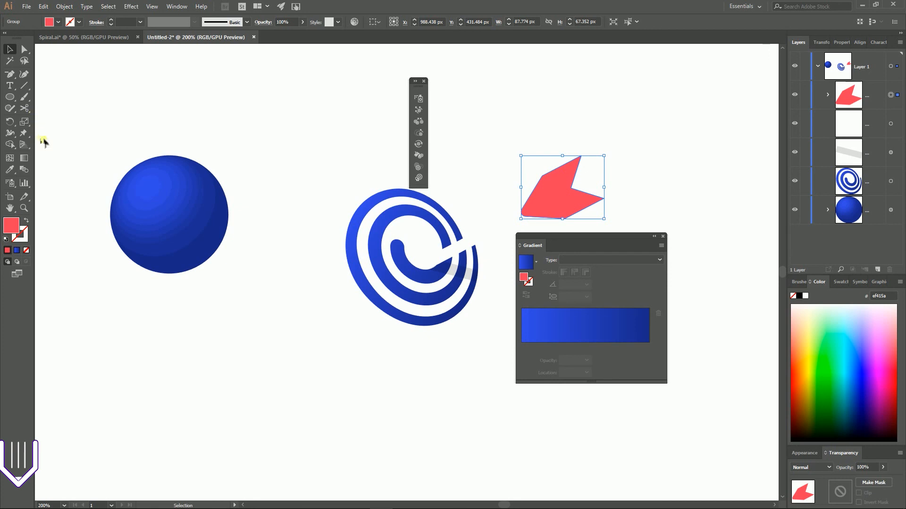
pyautogui.press('i')
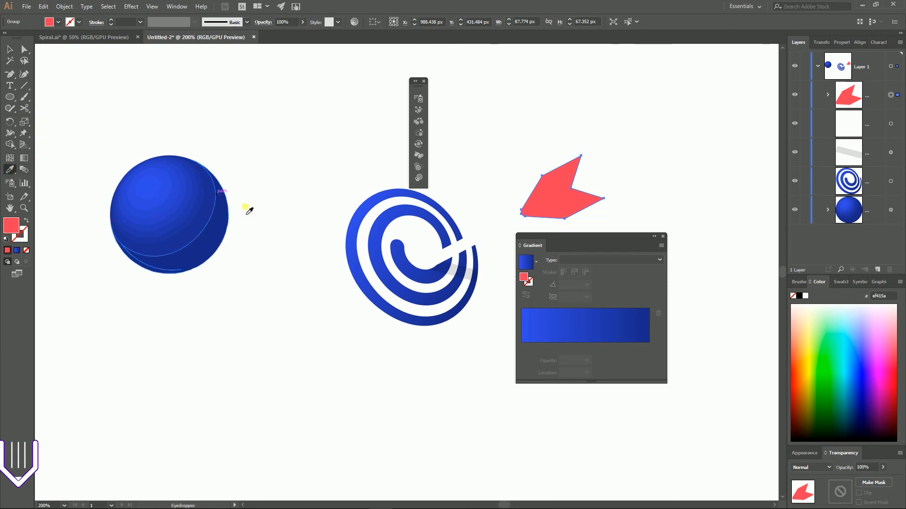
pyautogui.click(351, 236)
pyautogui.keyDown('ctrl'); pyautogui.click(335, 367); pyautogui.keyUp('ctrl')
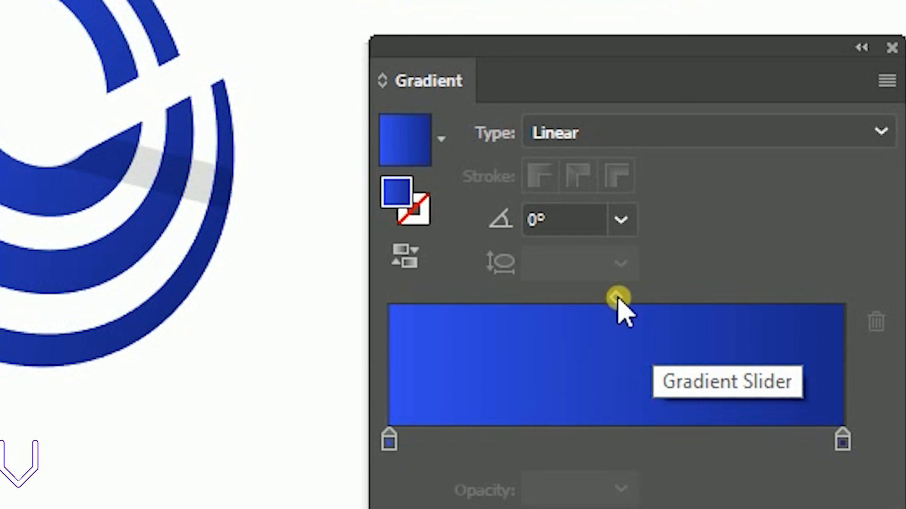
pyautogui.moveTo(616, 303); pyautogui.dragTo(820, 337)
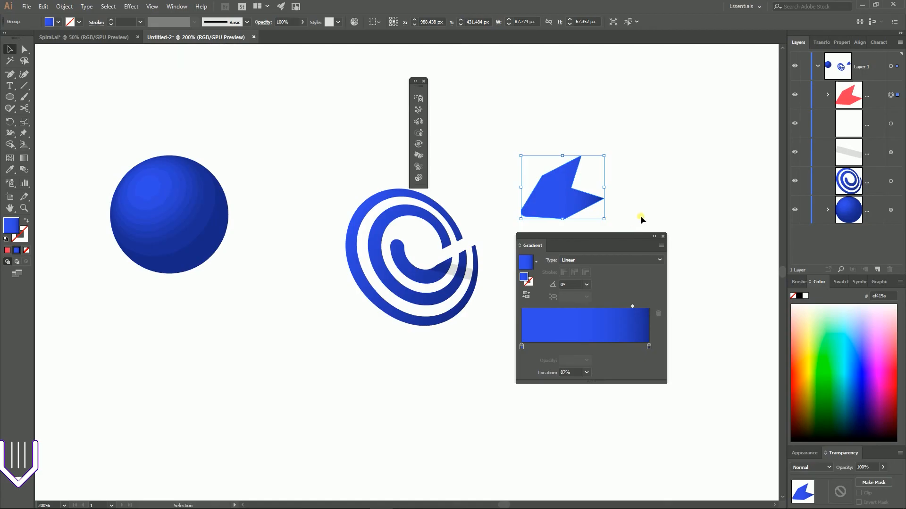
# Step: Darken the fill of the Multiply shadow shape on the spiral to gray b2b2b2 and deselect it
pyautogui.click(643, 212)
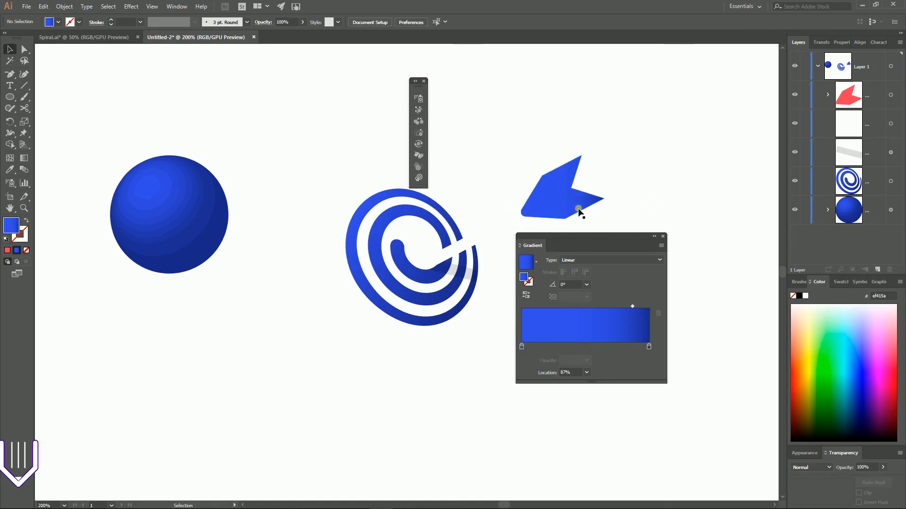
pyautogui.moveTo(651, 234); pyautogui.dragTo(531, 255)
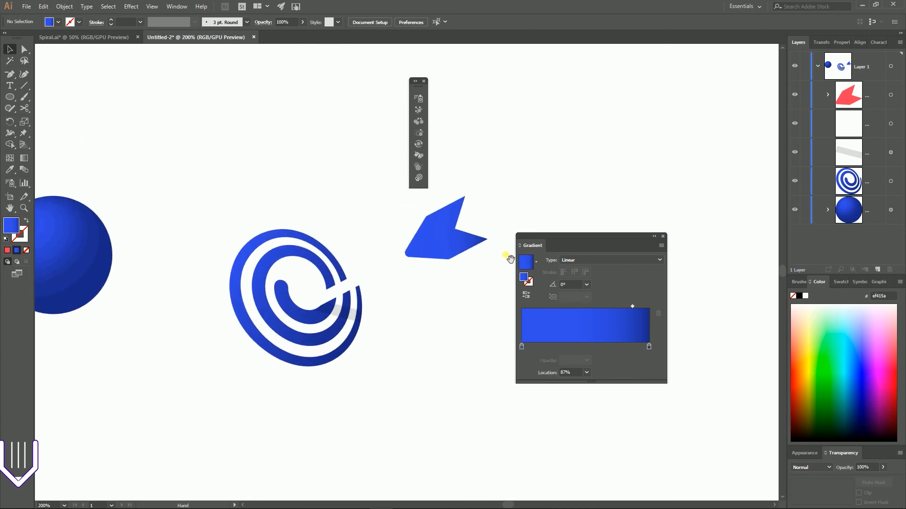
pyautogui.click(340, 311)
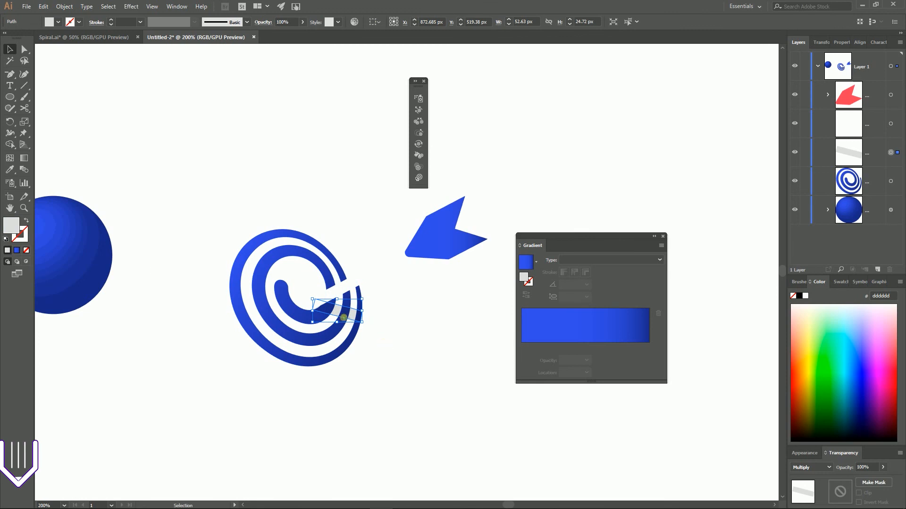
pyautogui.doubleClick(14, 229)
pyautogui.moveTo(486, 226); pyautogui.dragTo(470, 241)
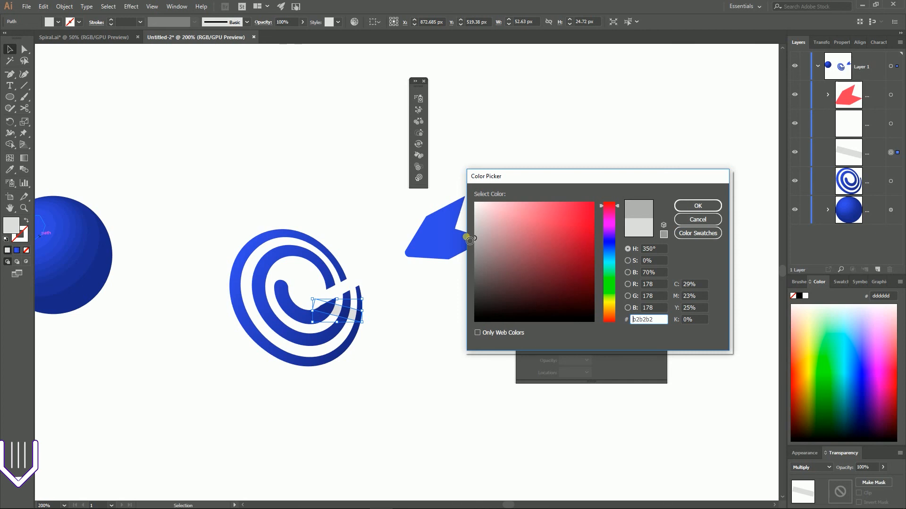
pyautogui.click(707, 208)
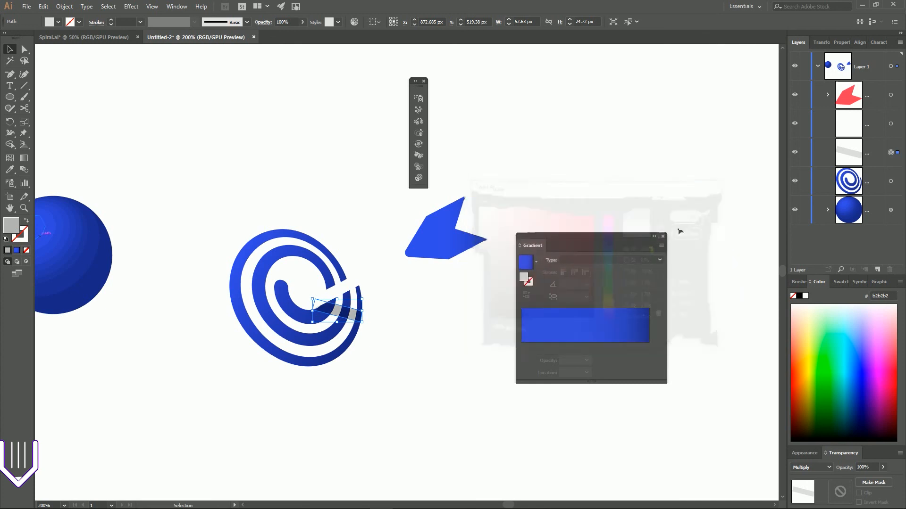
pyautogui.click(435, 367)
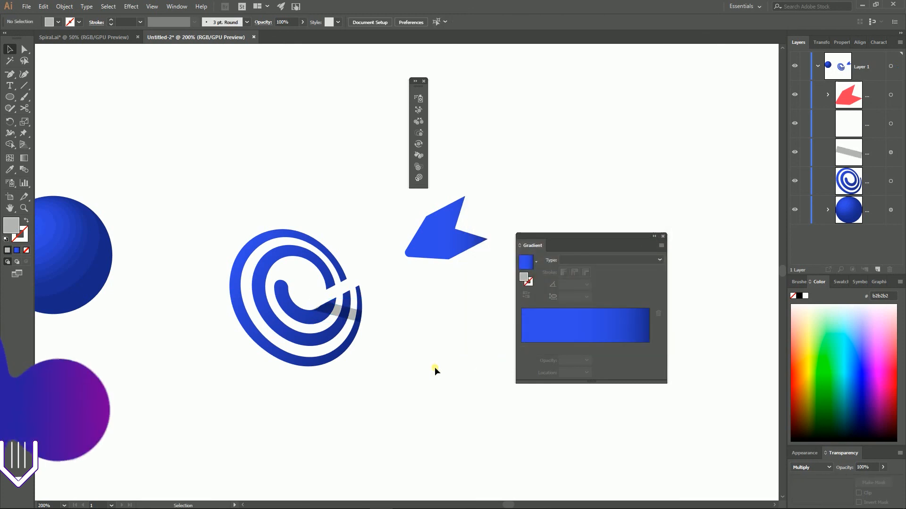
# Step: Close the floating Pathfinder-style tool strip above the artwork and delete the blue reference sphere
pyautogui.hotkey('ctrl', '-')
pyautogui.hotkey('ctrl', '-')
pyautogui.hotkey('ctrl', '-')
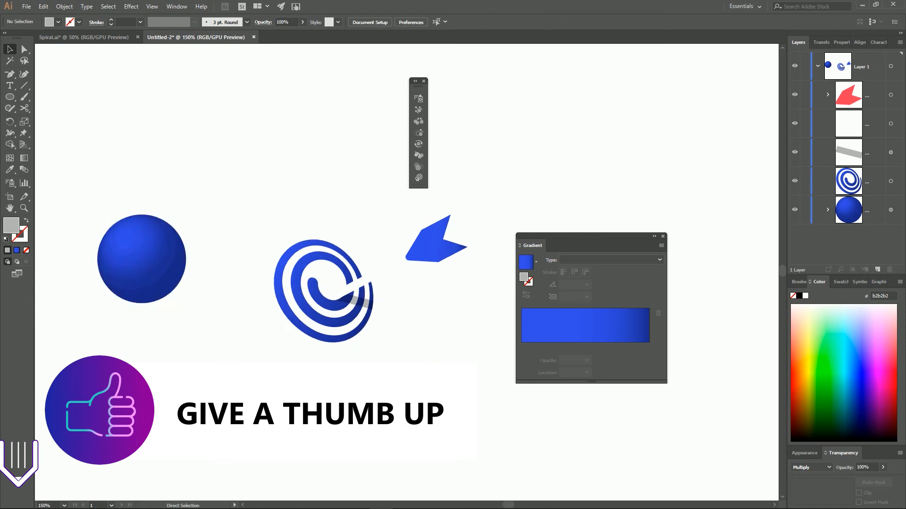
pyautogui.hotkey('ctrl', '+')
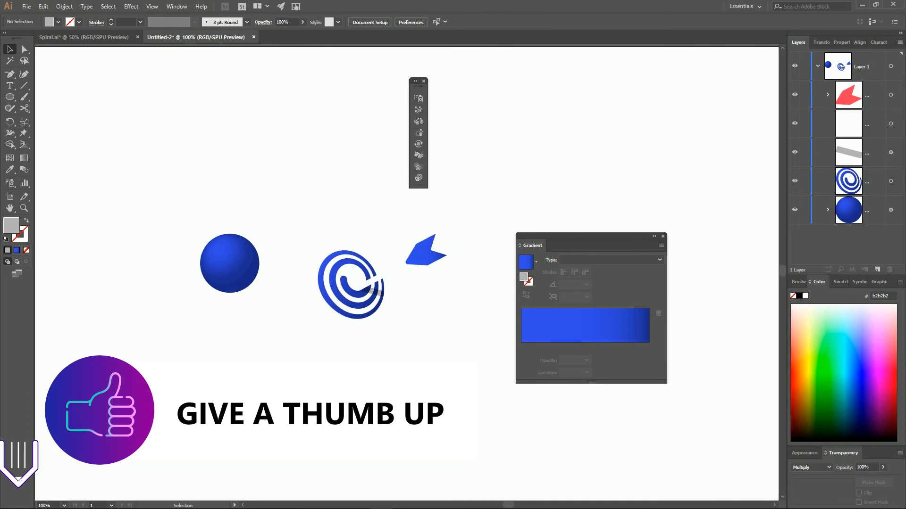
pyautogui.click(424, 81)
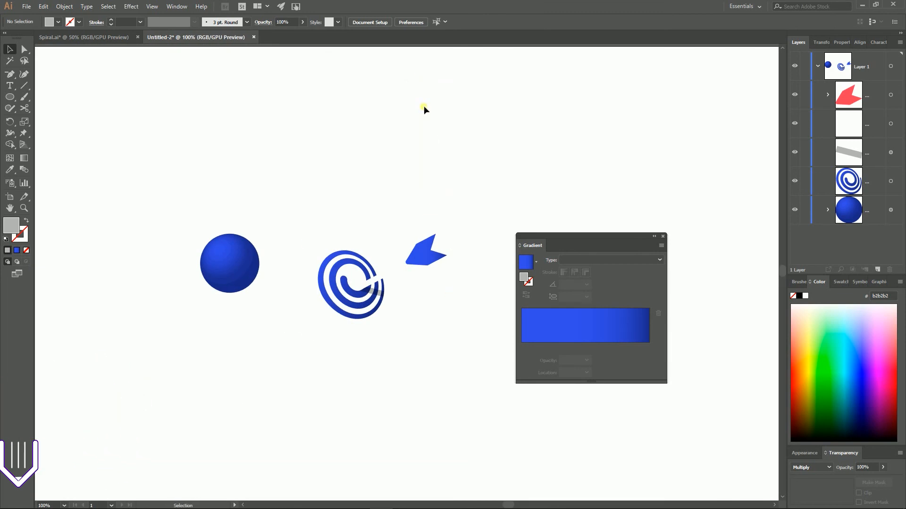
pyautogui.click(233, 246)
pyautogui.press('Delete')
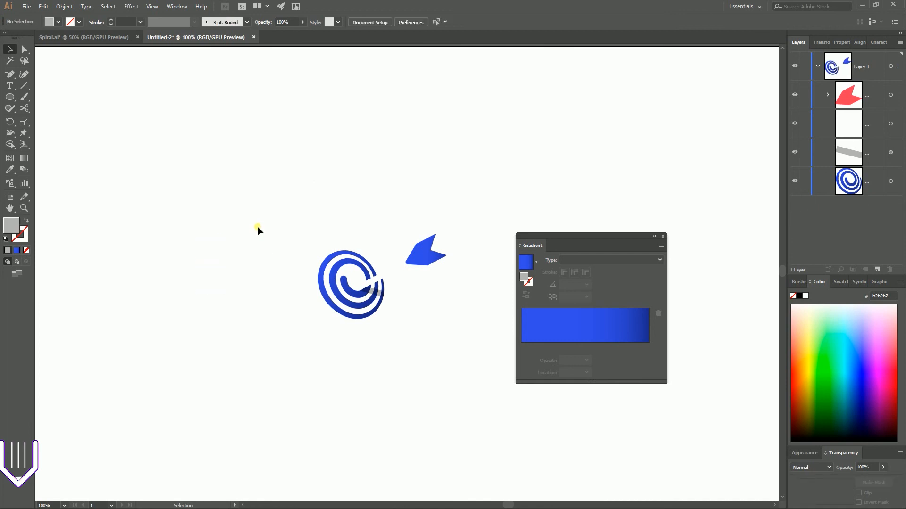